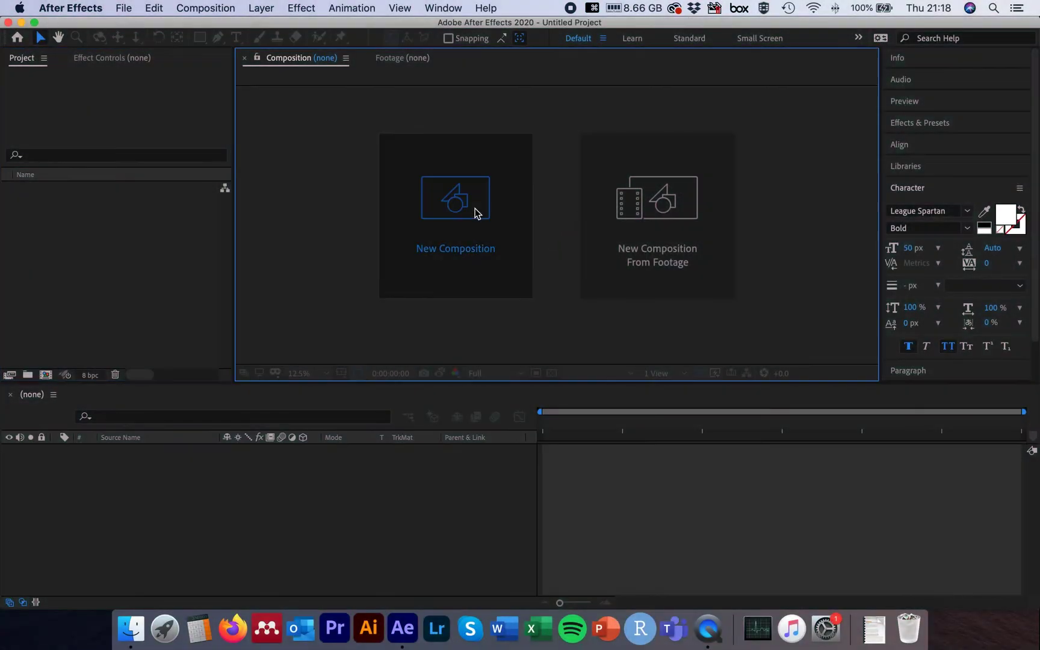
Create a new composition named Bar graph using the HDTV 1080 25 preset
click(475, 214)
text(Bar graph)
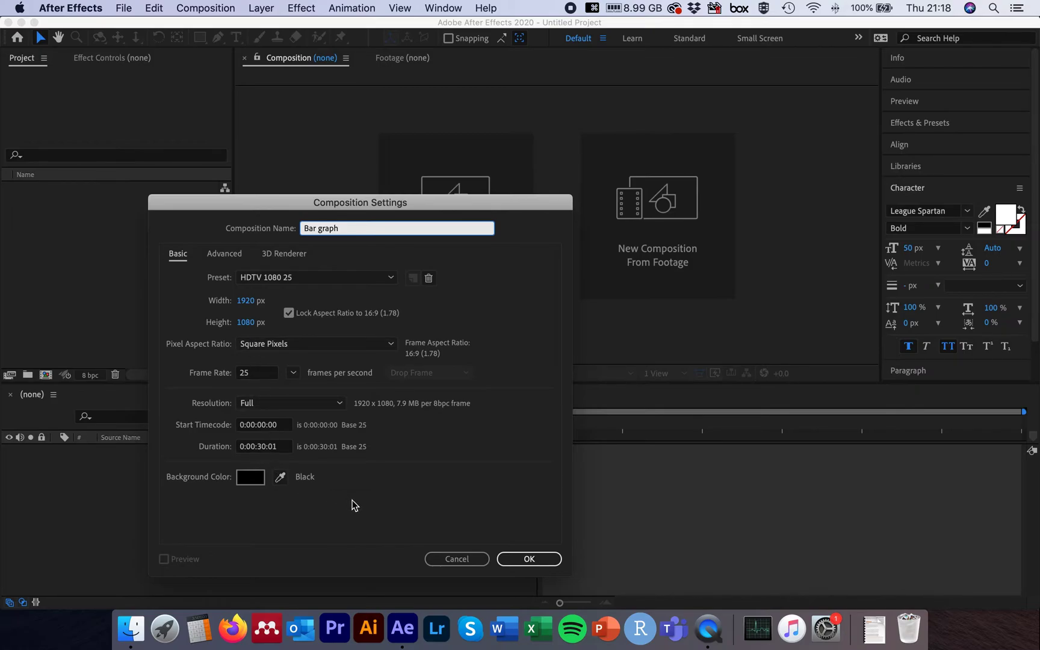
click(522, 558)
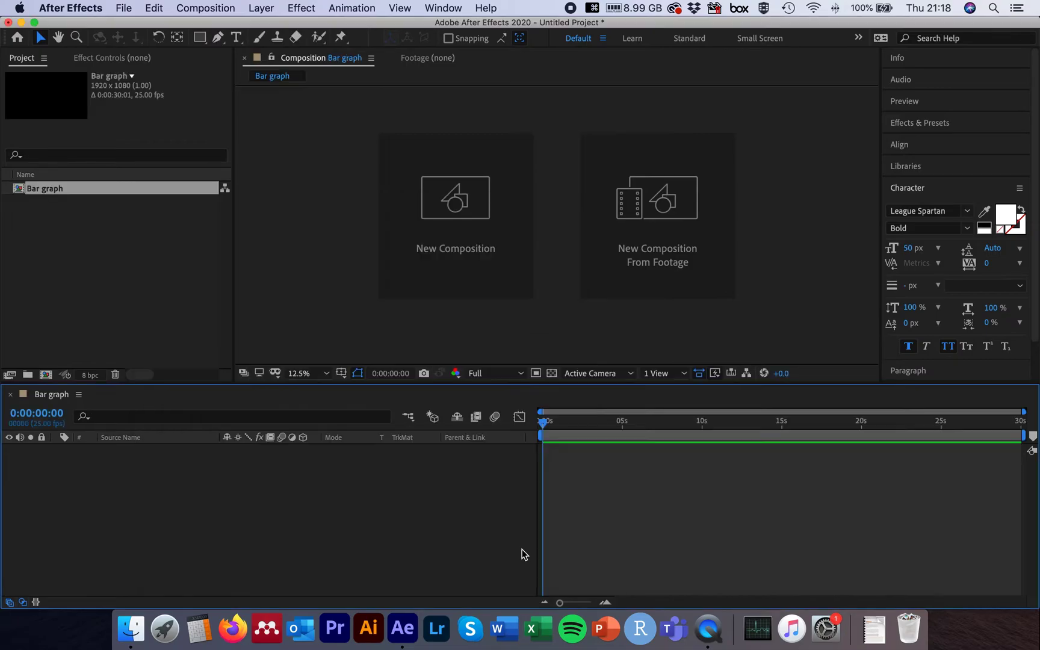
Add a 1920 x 1080 px deep cyan solid layer as the background of the Bar graph composition
click(262, 9)
mouse_move(268, 28)
click(497, 44)
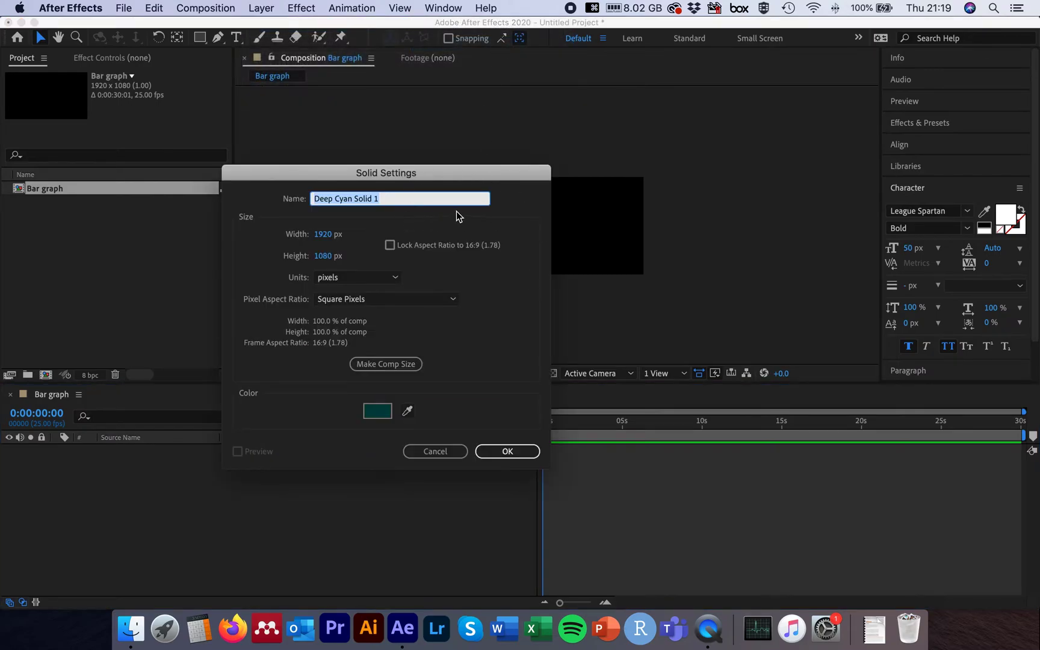
click(505, 453)
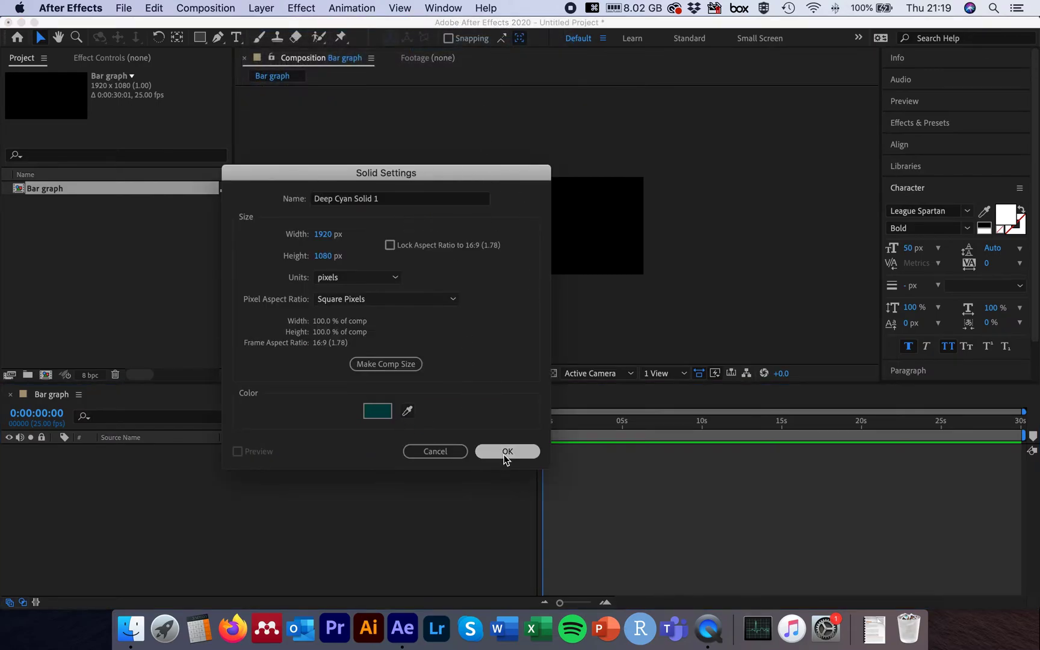
scroll(552, 230, up, 2)
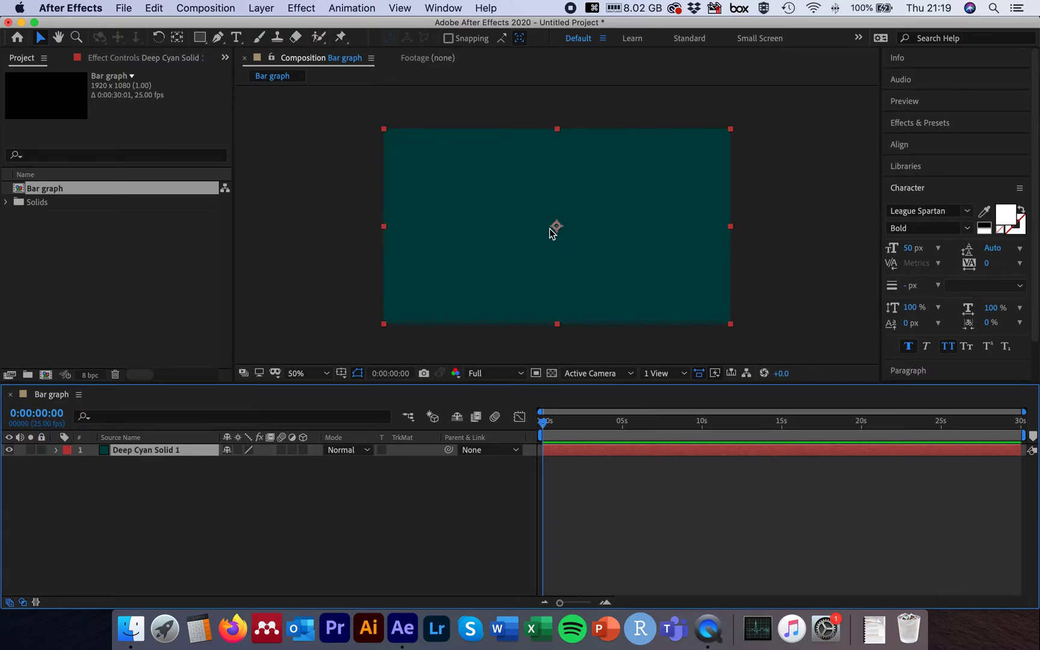
With no layer selected, draw a straight vertical line with the Pen tool from bottom to top in the left part of the composition
click(283, 158)
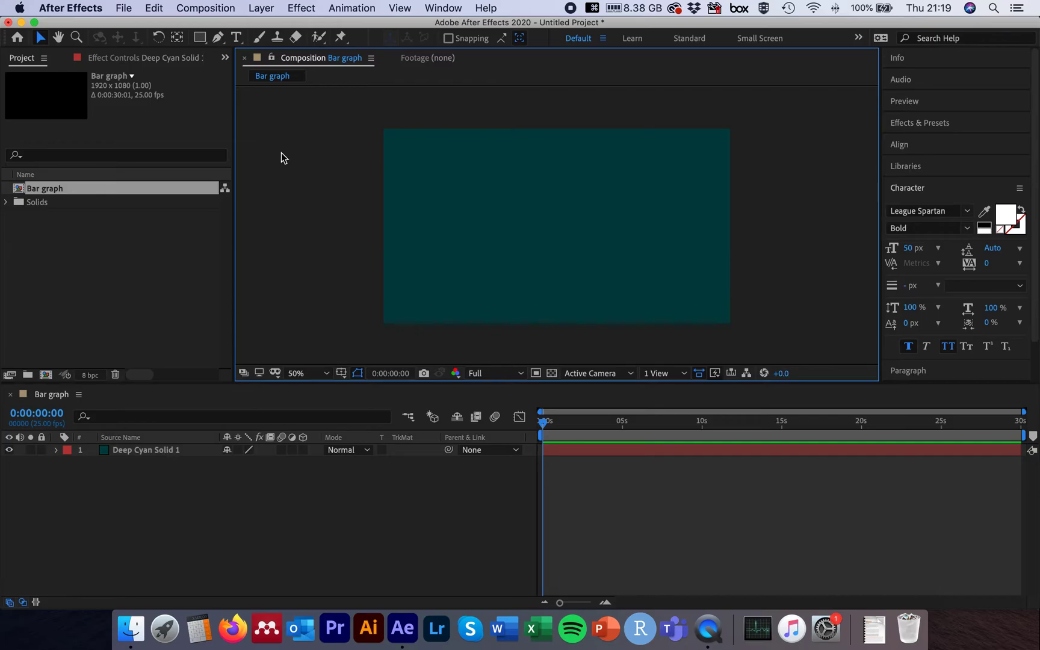
click(219, 39)
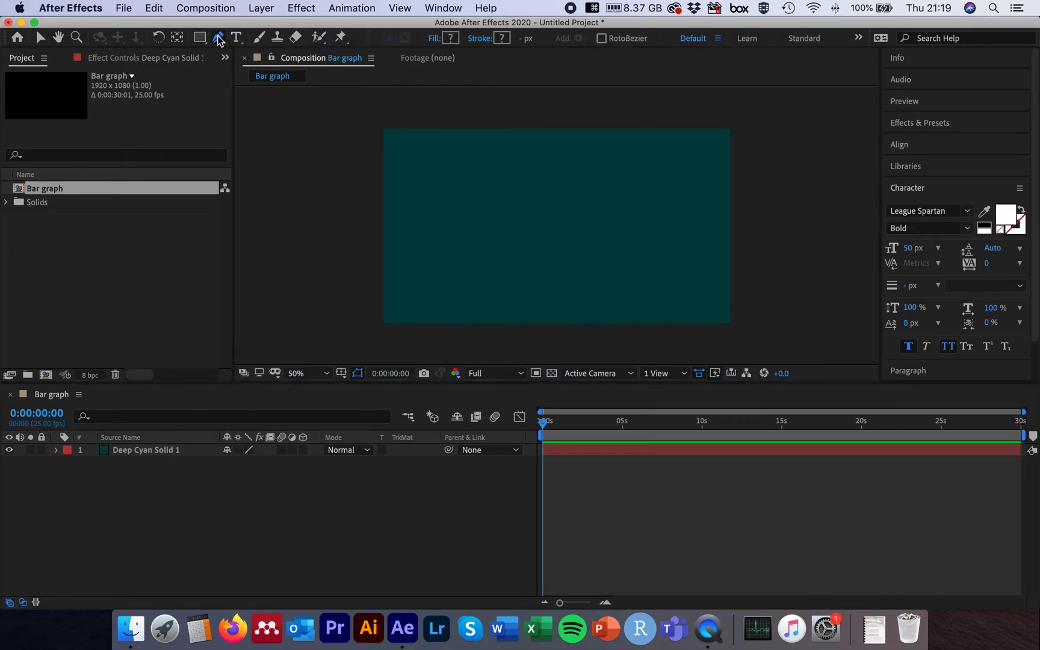
click(457, 286)
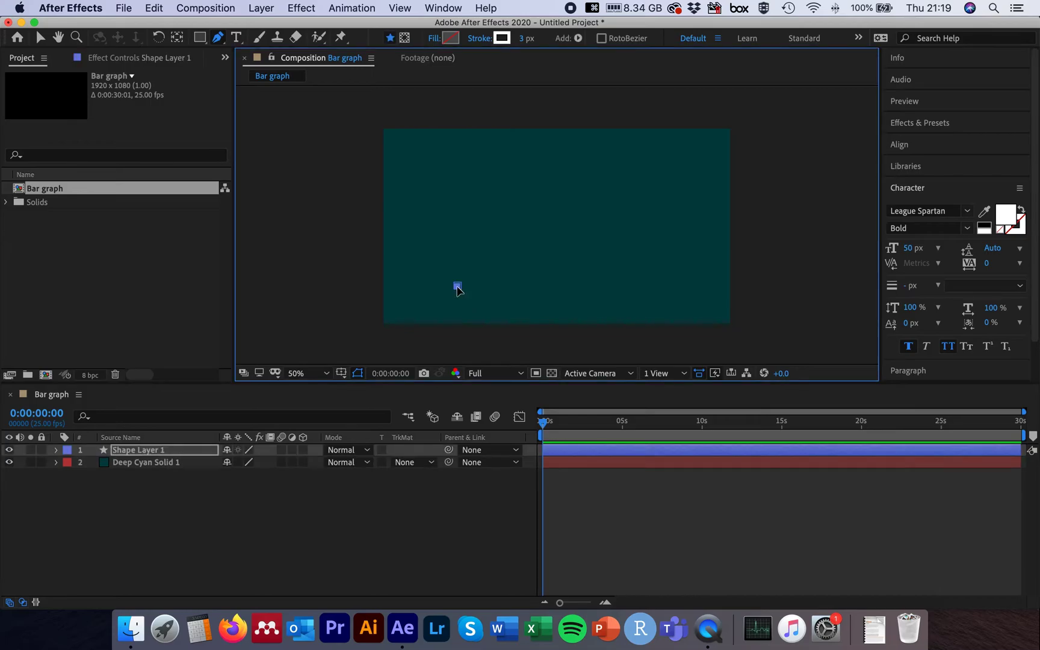
click(457, 172)
key(v)
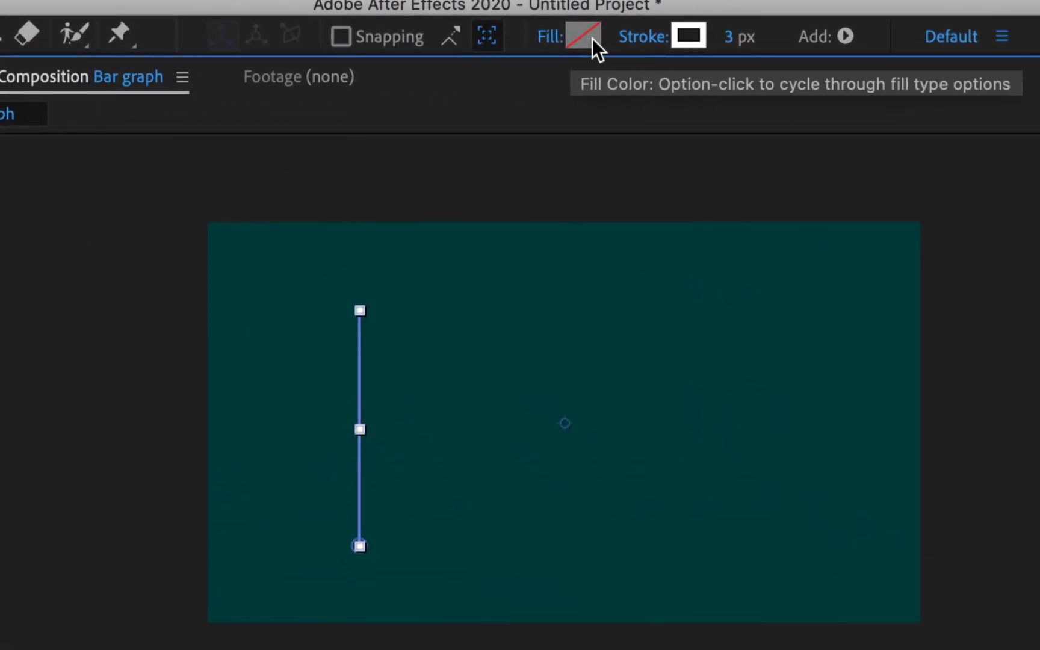
Set the vertical line's fill to None and its stroke width to 100 px
click(549, 37)
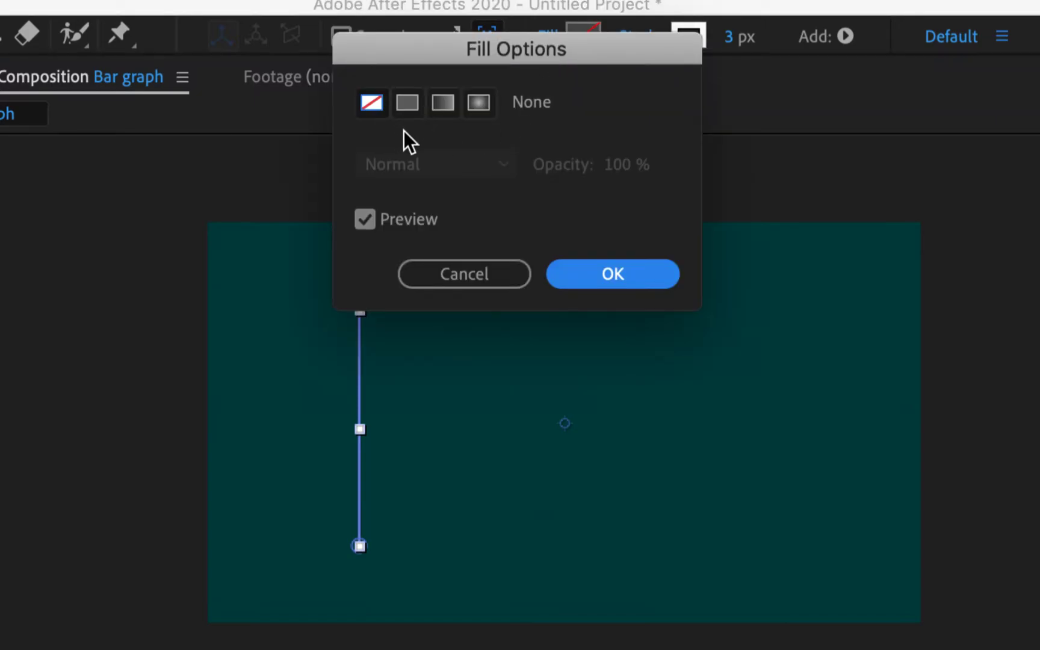
click(377, 106)
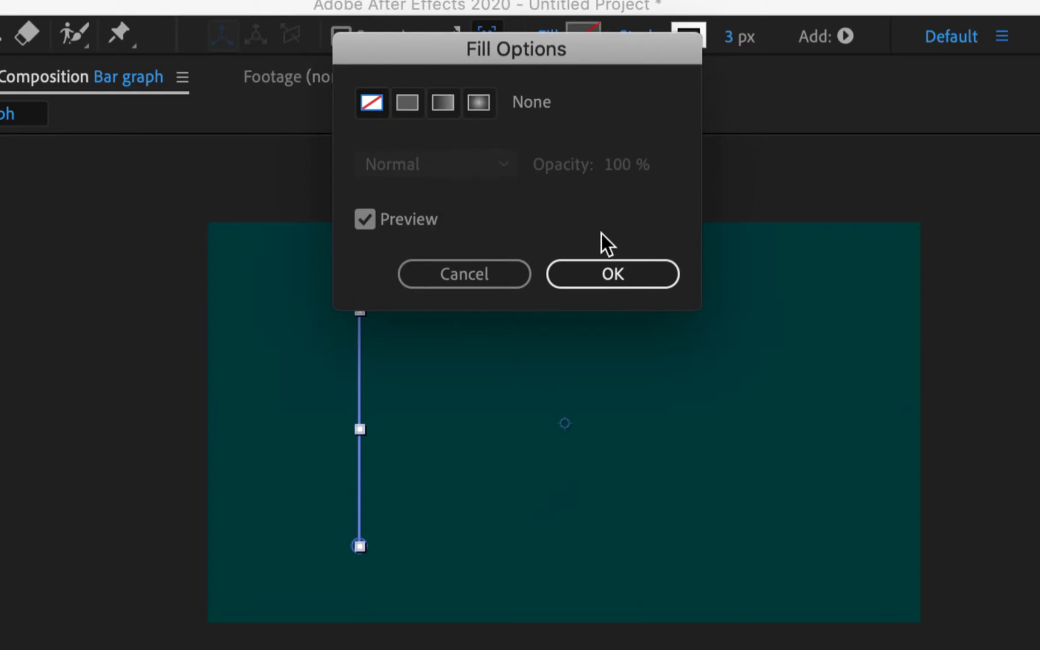
click(629, 275)
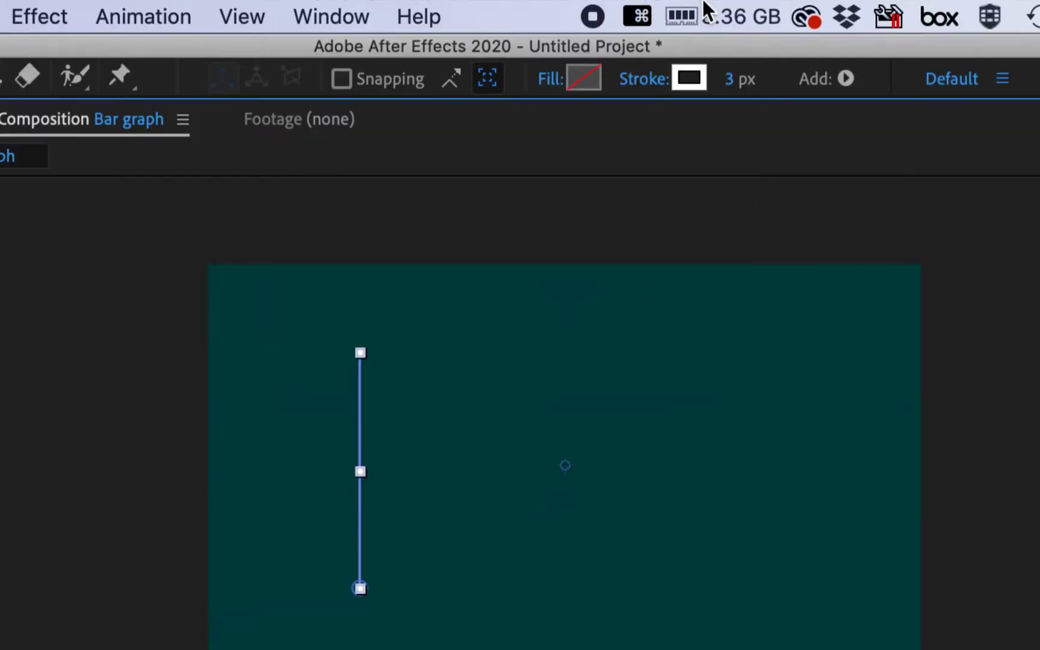
mouse_move(733, 79)
mouse_down()
mouse_move(900, 80)
mouse_move(876, 79)
mouse_up()
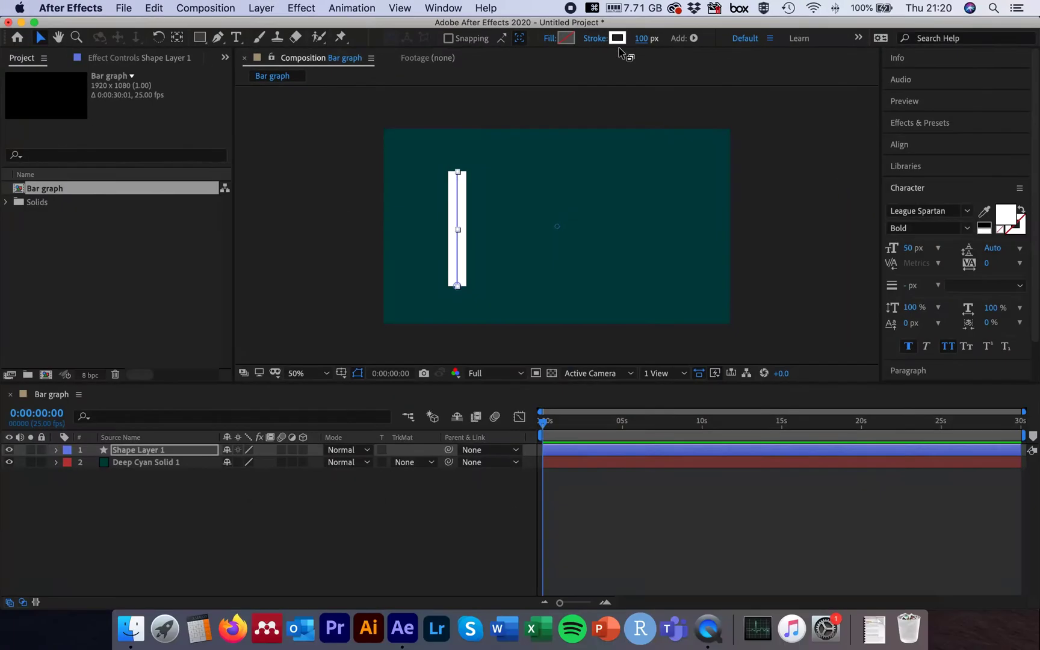
Rename the line's shape layer to Bar 1
click(171, 450)
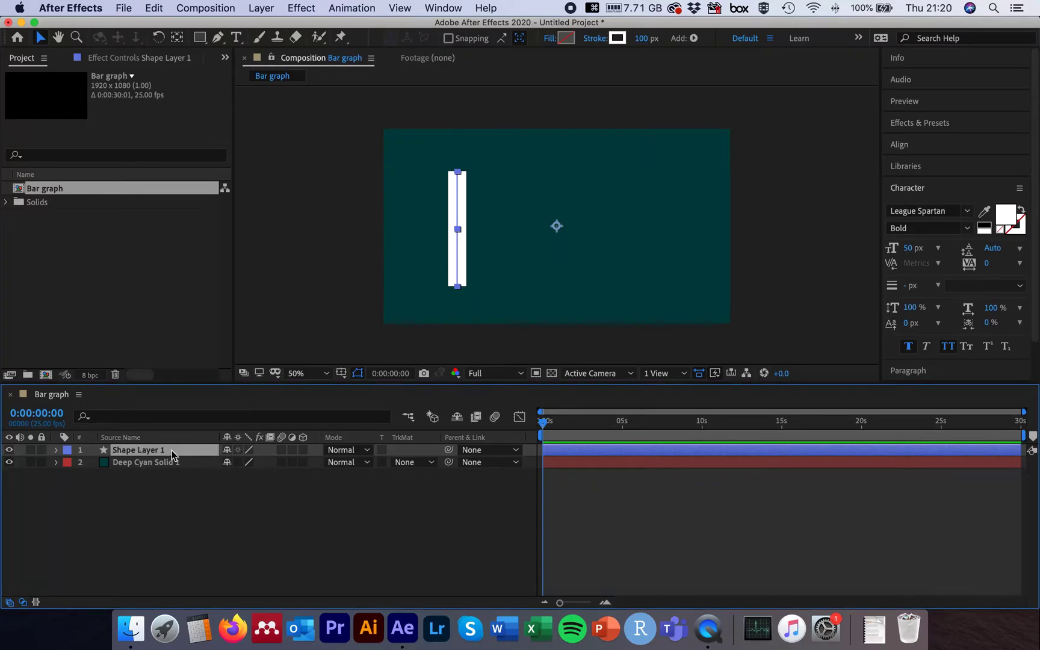
key(Return)
text(Bar)
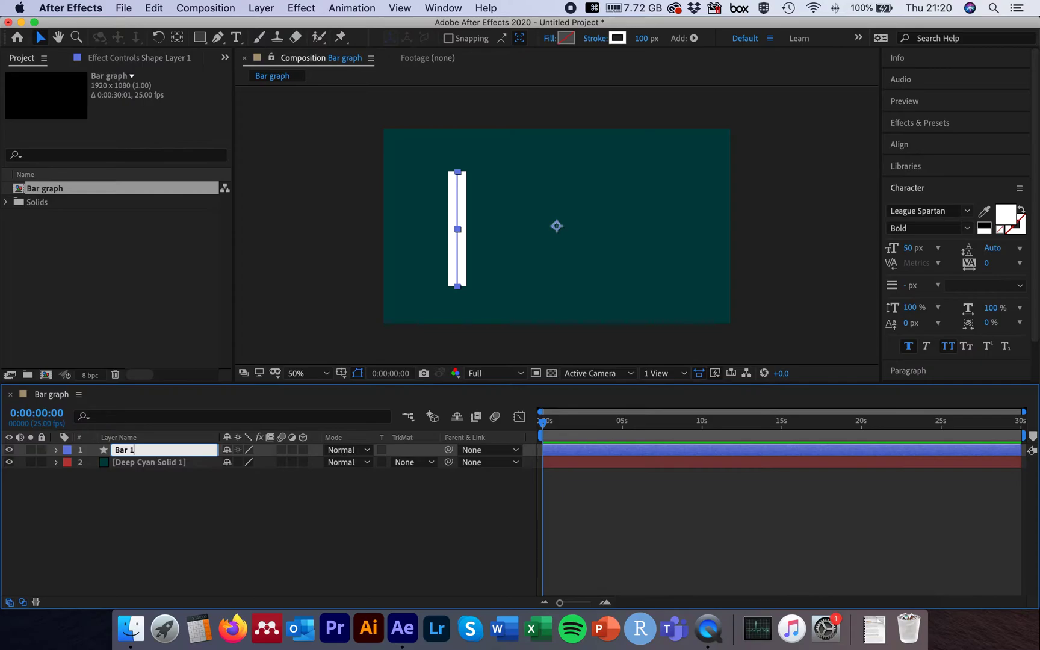
key(Return)
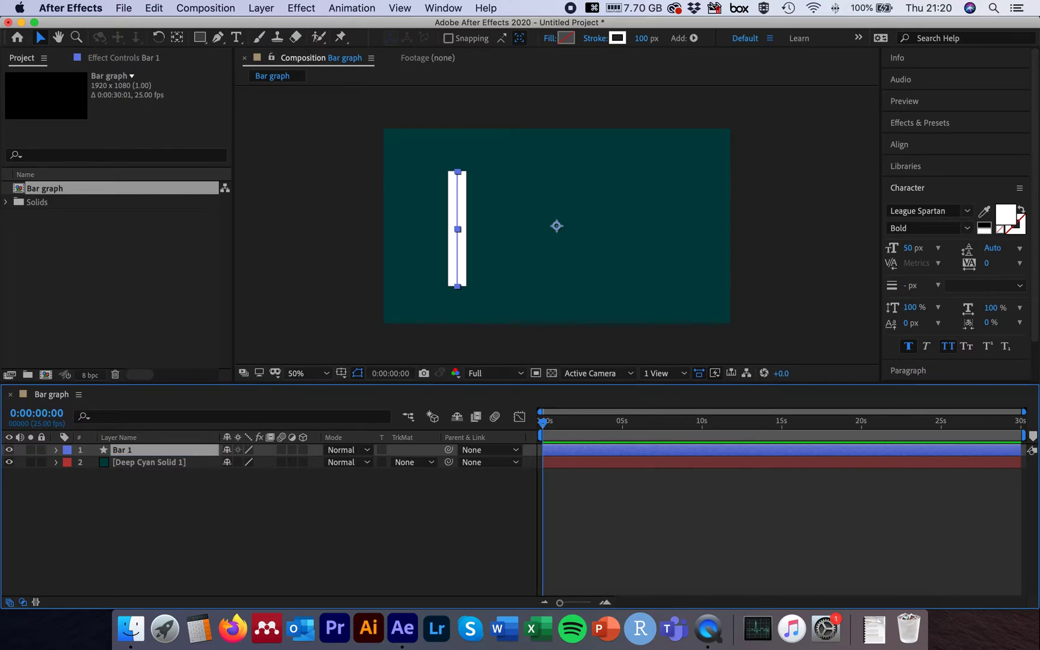
Set the line cap of Bar 1's stroke to Round Cap
click(56, 452)
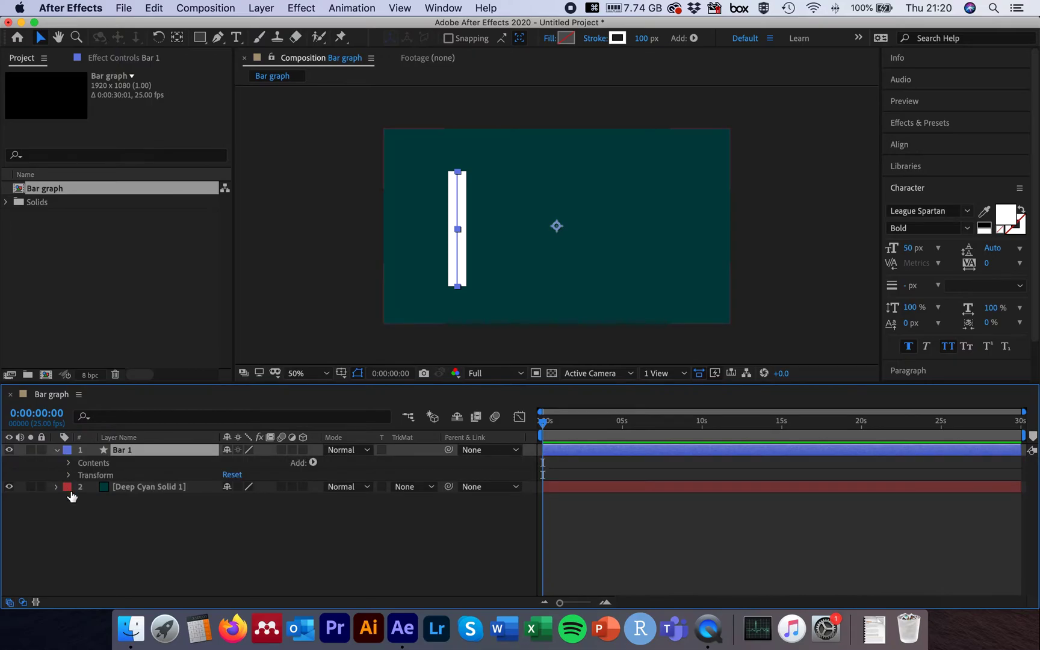
click(69, 463)
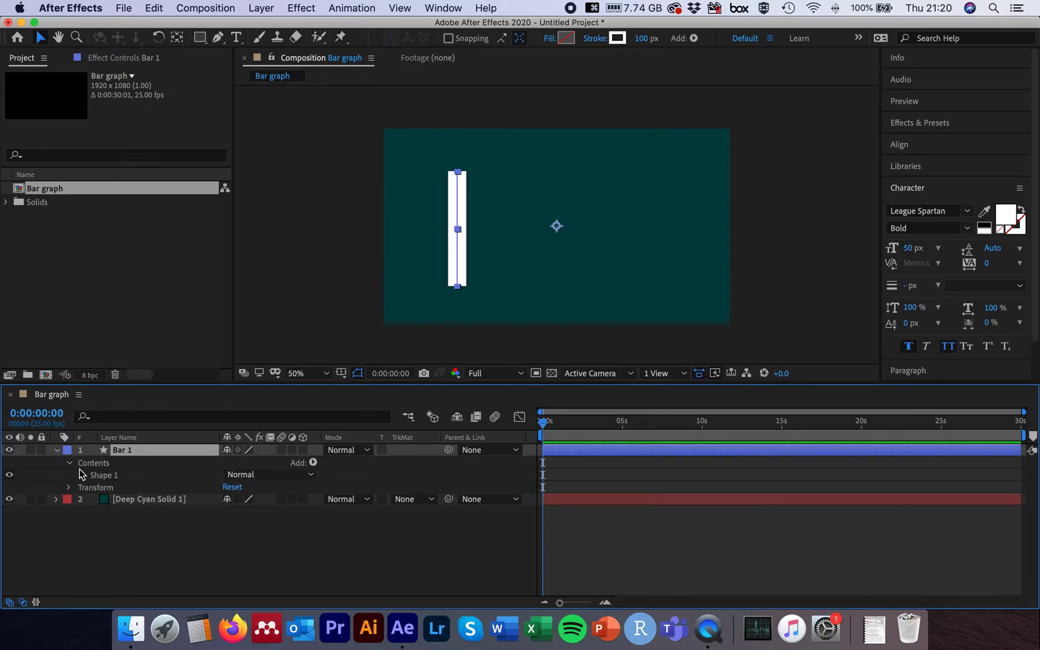
click(82, 476)
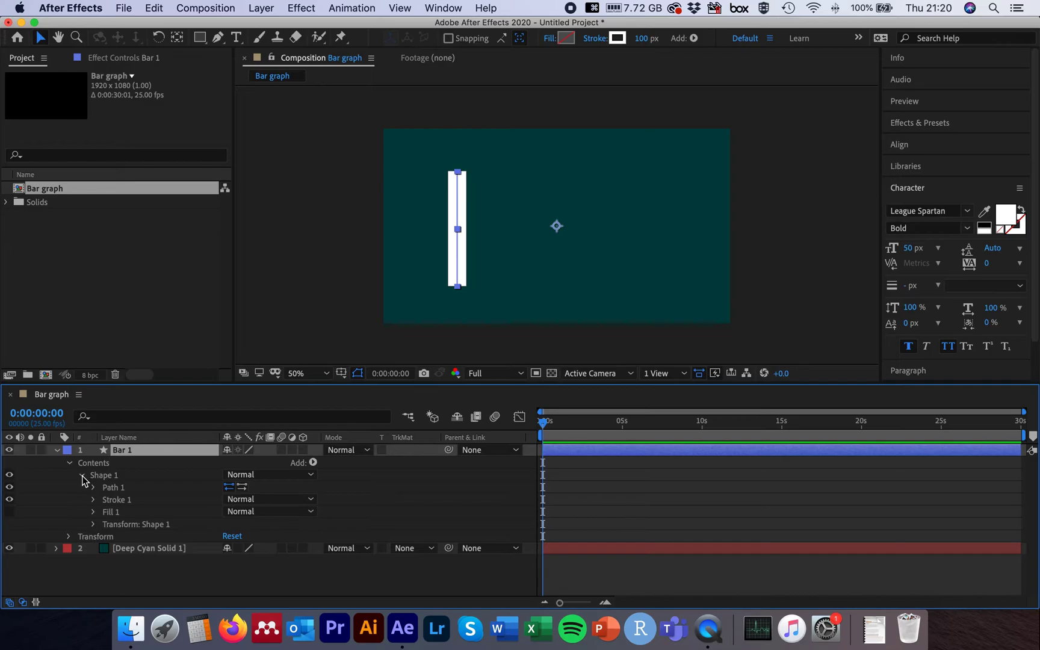
click(93, 499)
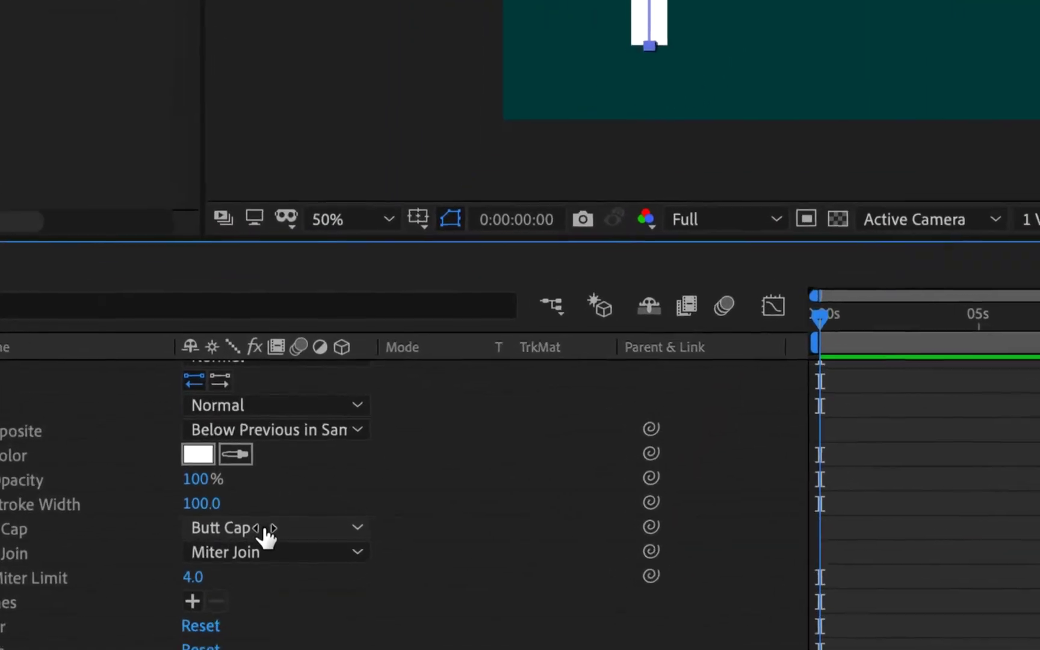
click(368, 530)
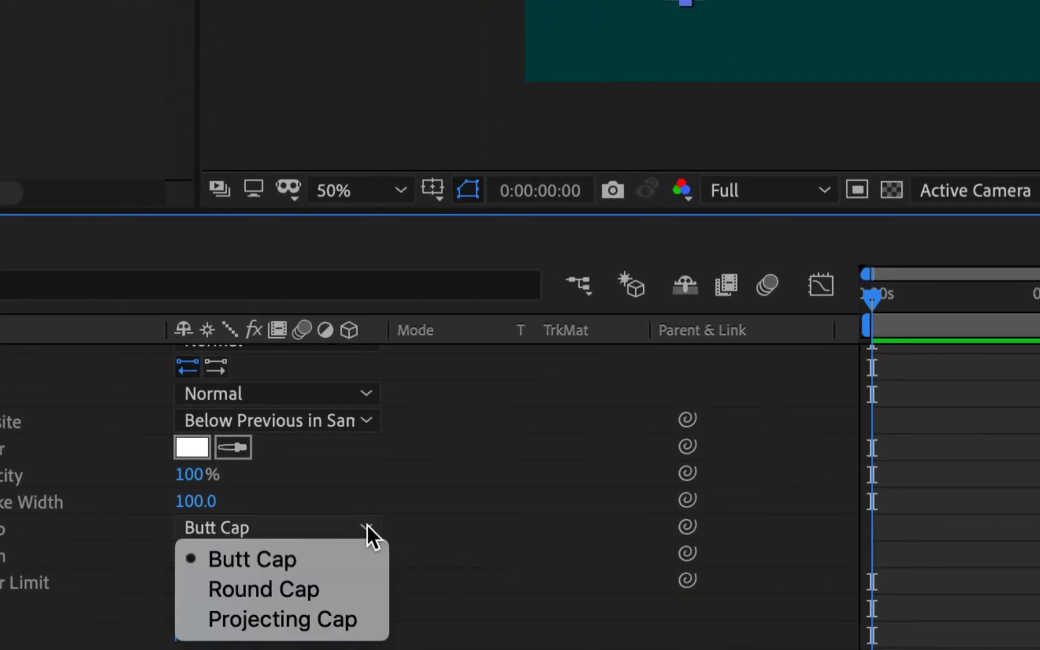
click(319, 588)
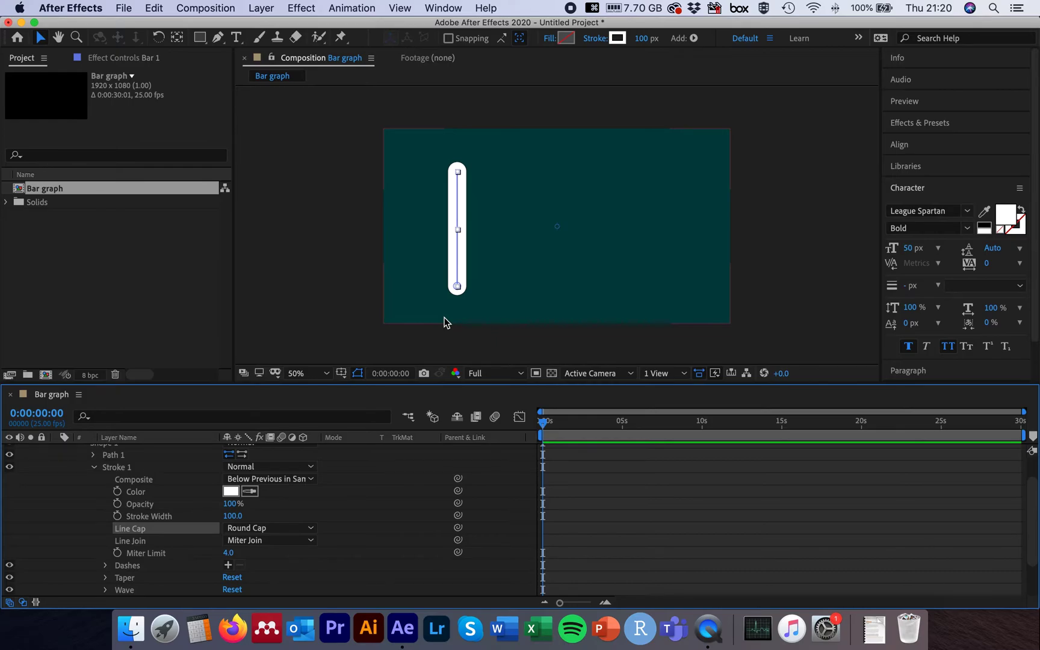
Add a Trim Paths operator to the contents of the Bar 1 layer
scroll(69, 469, up, 2)
click(69, 464)
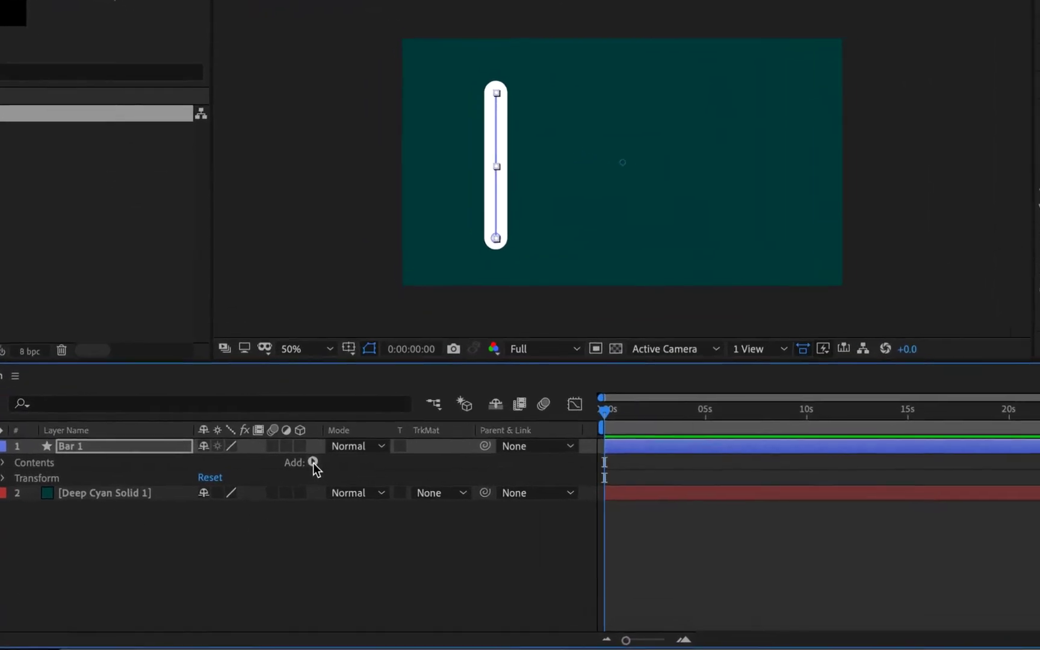
click(312, 462)
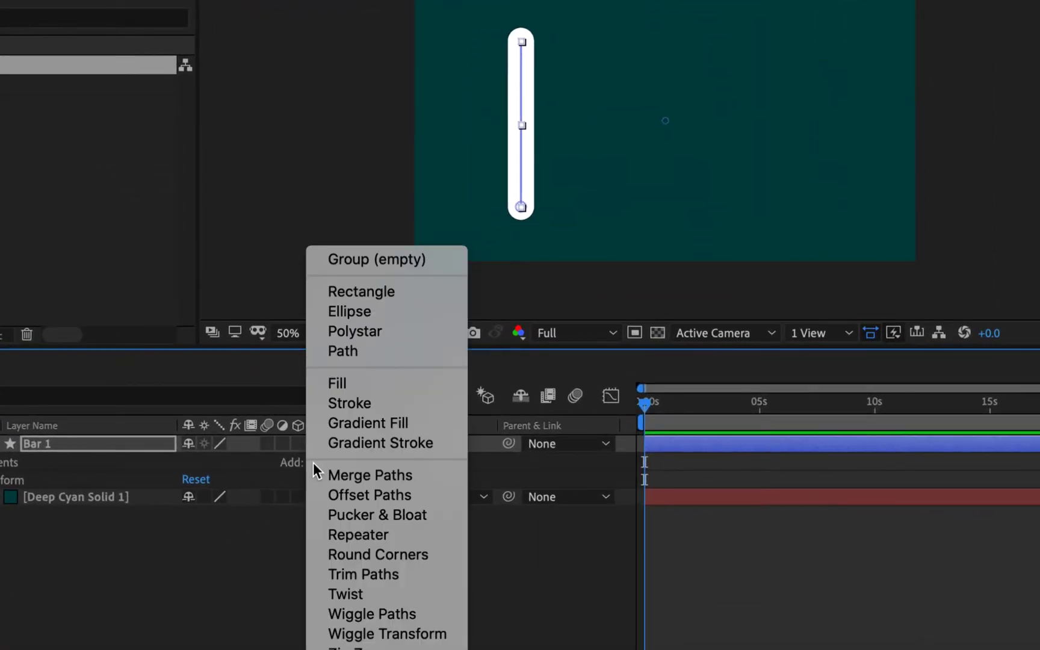
click(361, 576)
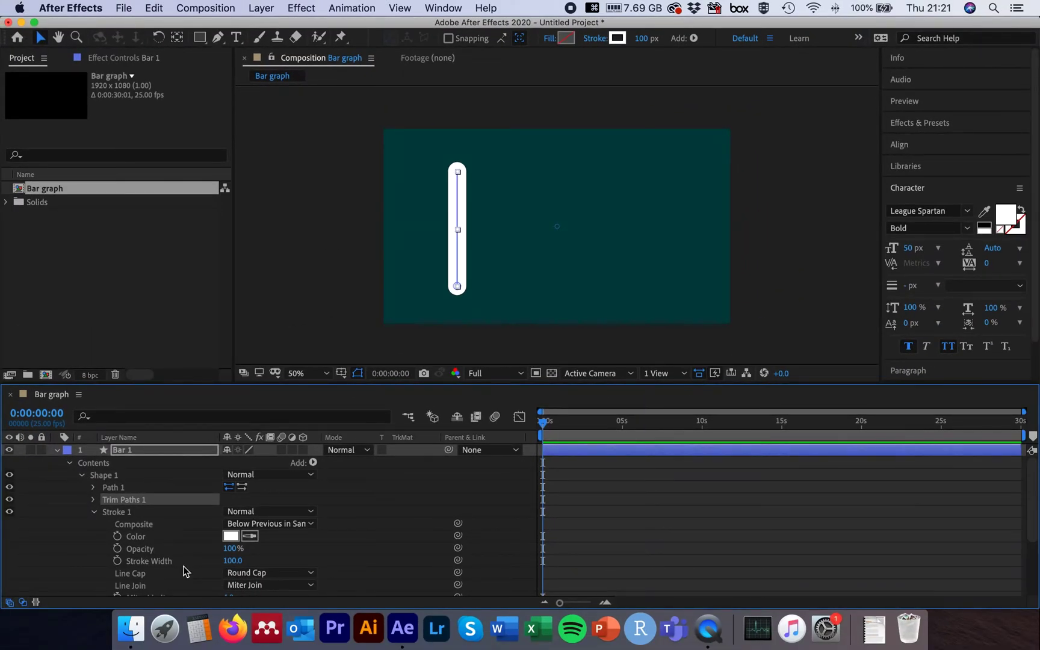
Set the Trim Paths End value to 0% and keyframe it at 0:00:00:00
click(94, 500)
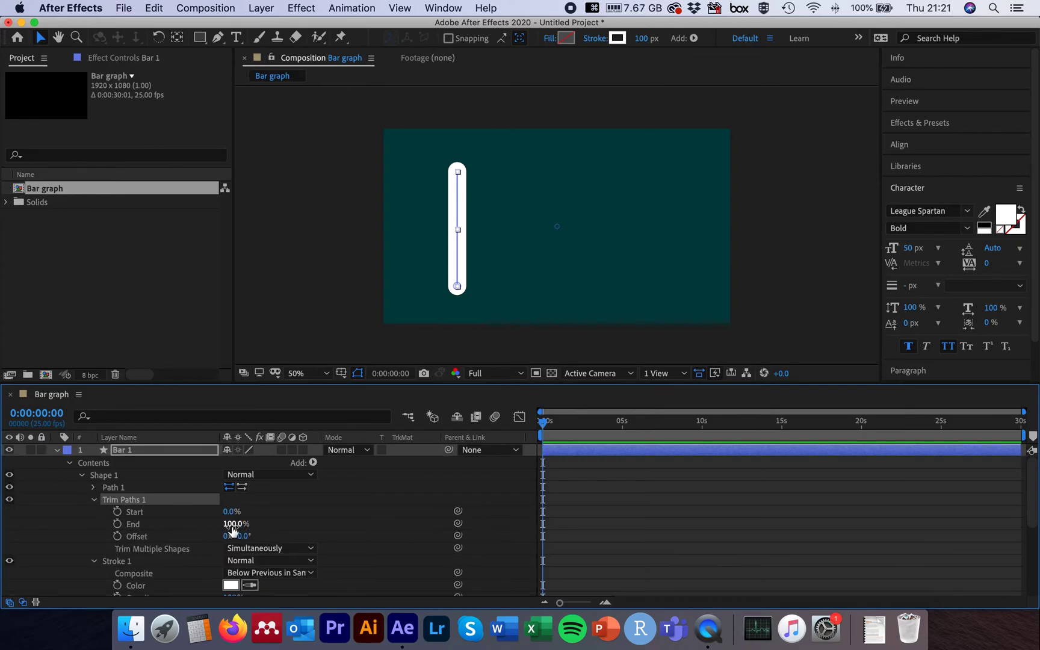
drag(232, 530, 174, 527)
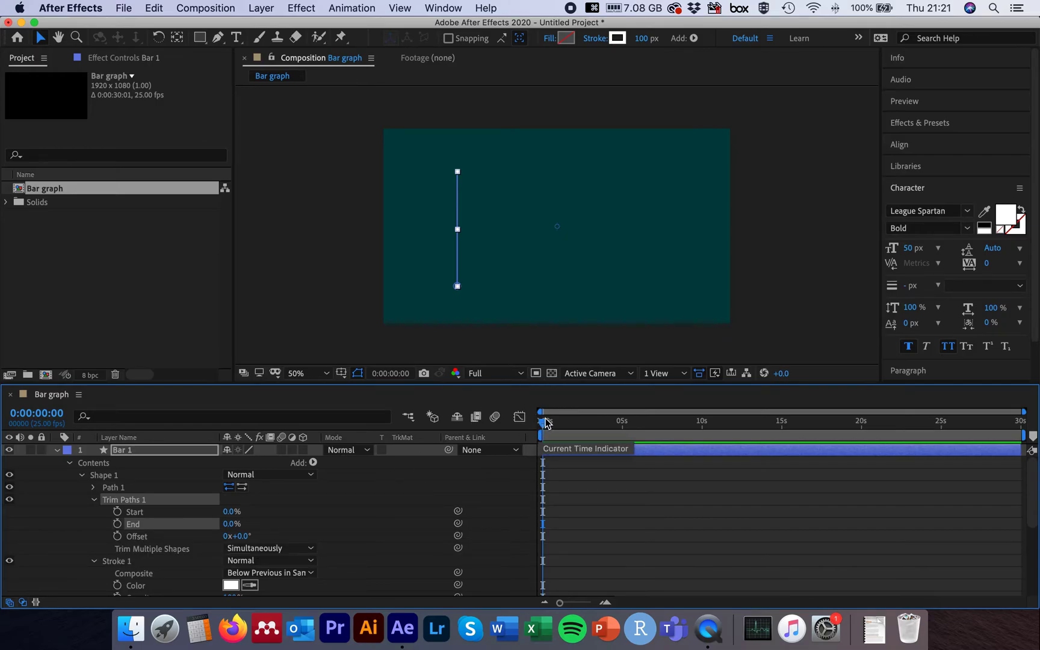
click(117, 524)
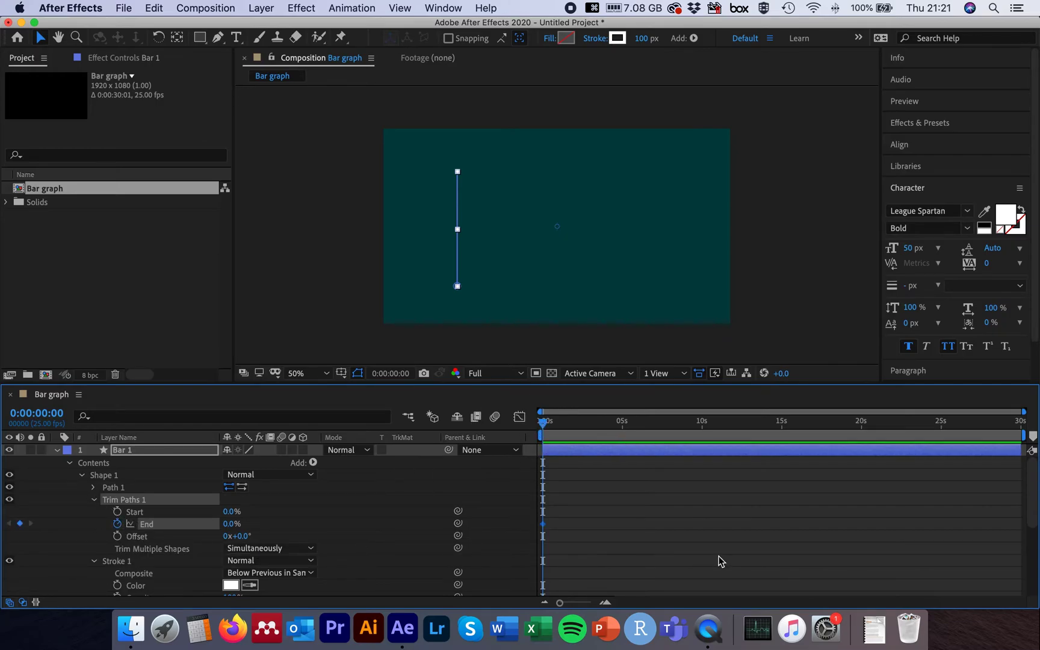
Move the current time 50 frames forward to 0:00:02:00 and set the Trim Paths End value to 100%
click(47, 414)
text(+50)
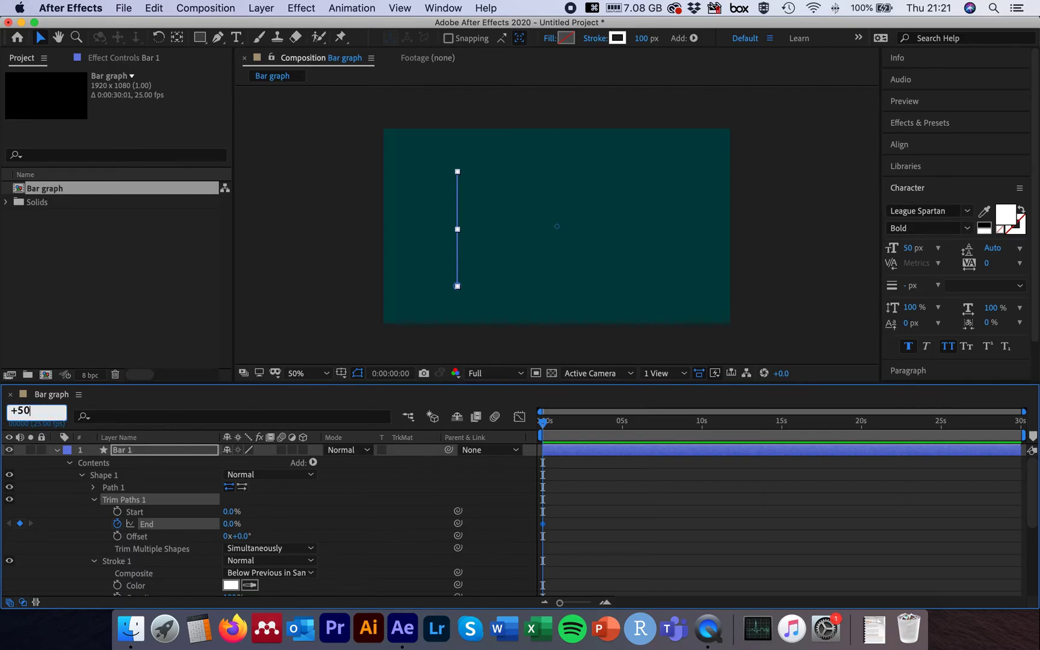
key(Return)
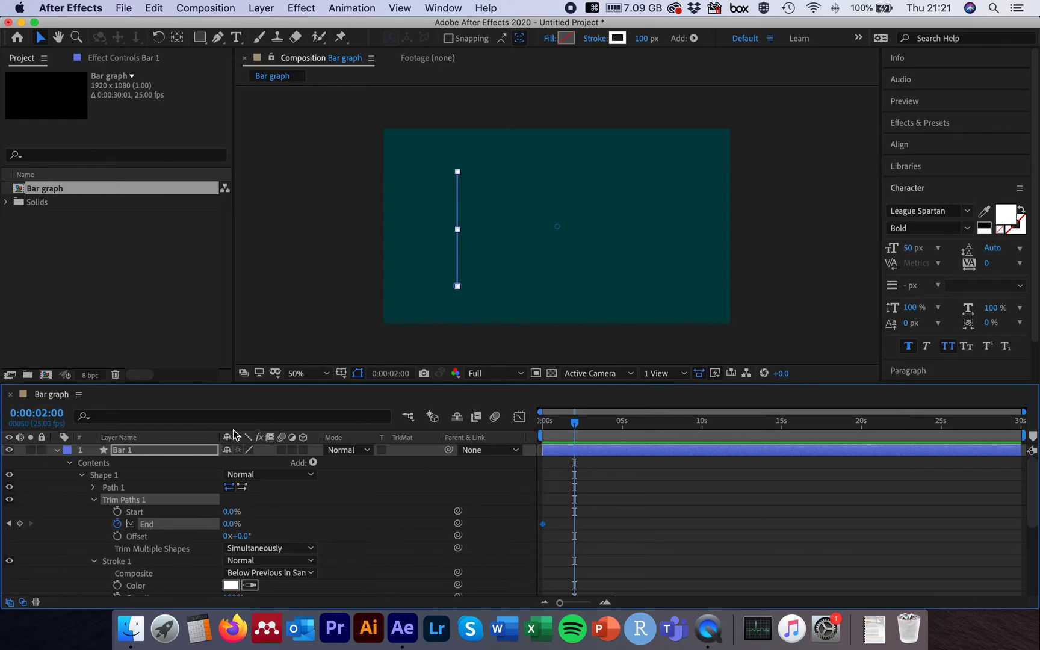
drag(230, 525, 311, 522)
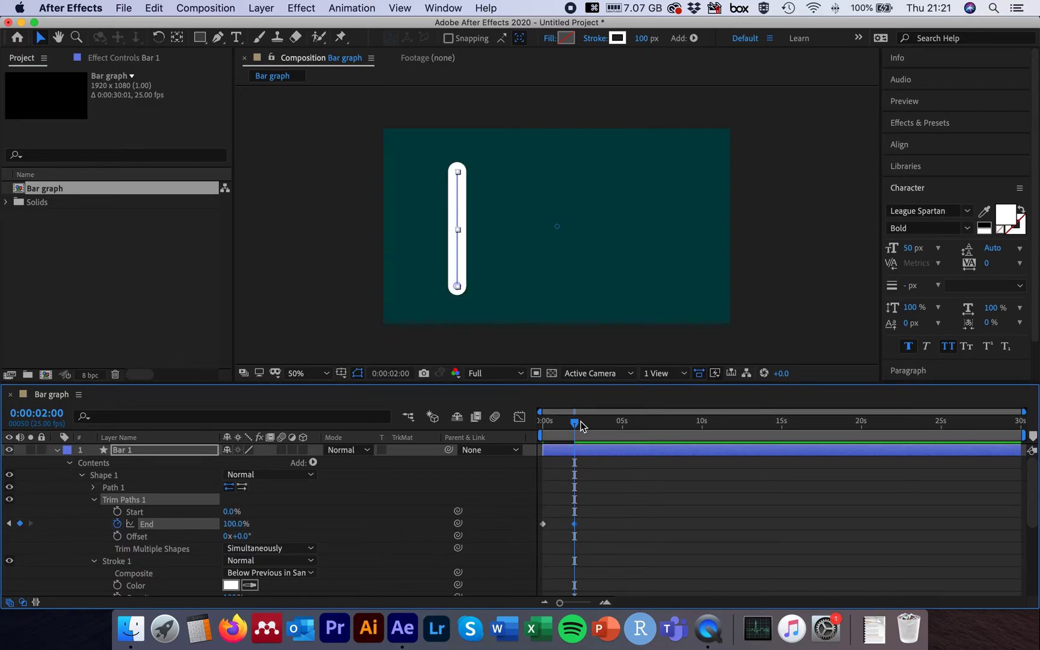
Preview Bar 1's growth animation from the start of the composition
drag(575, 426, 543, 426)
key(space)
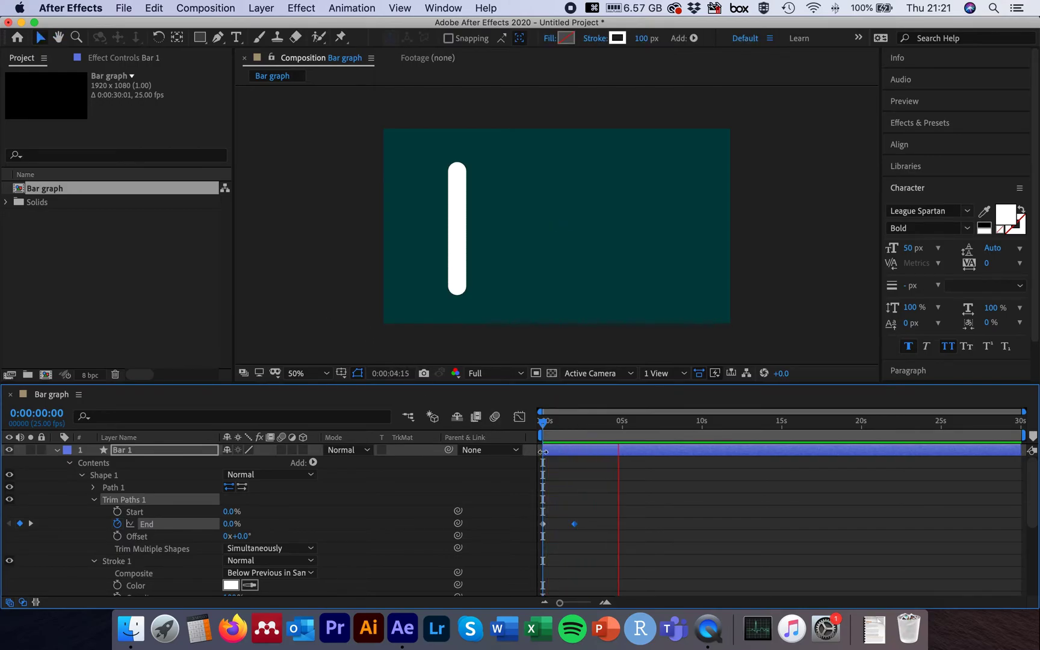
key(space)
Apply Easy Ease to both Trim Paths End keyframes of Bar 1
drag(601, 538, 528, 516)
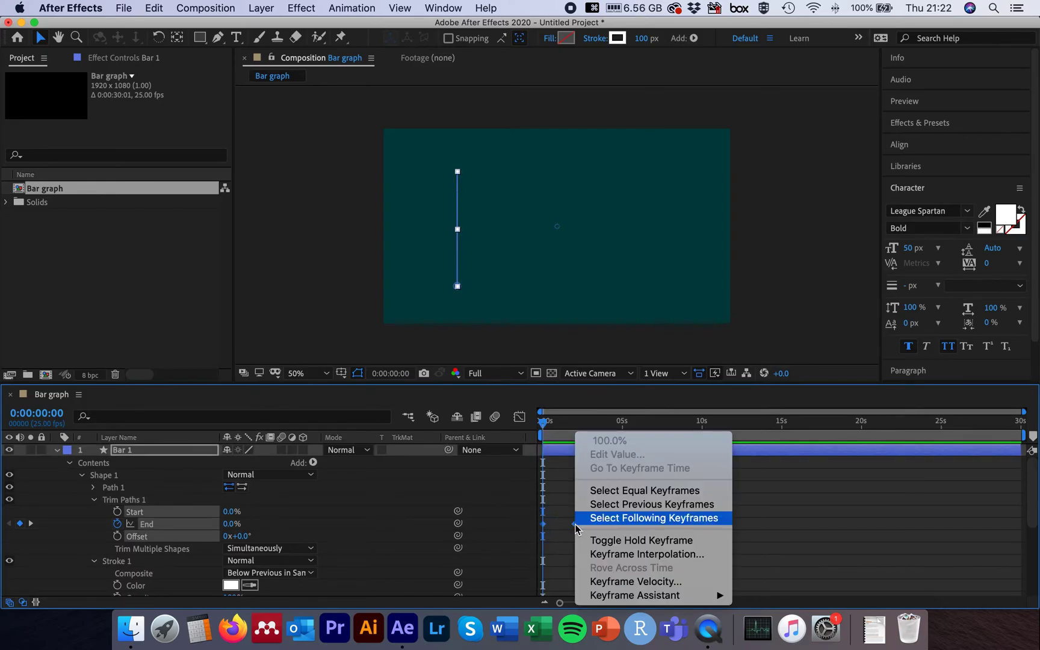
right_click(575, 525)
mouse_move(642, 596)
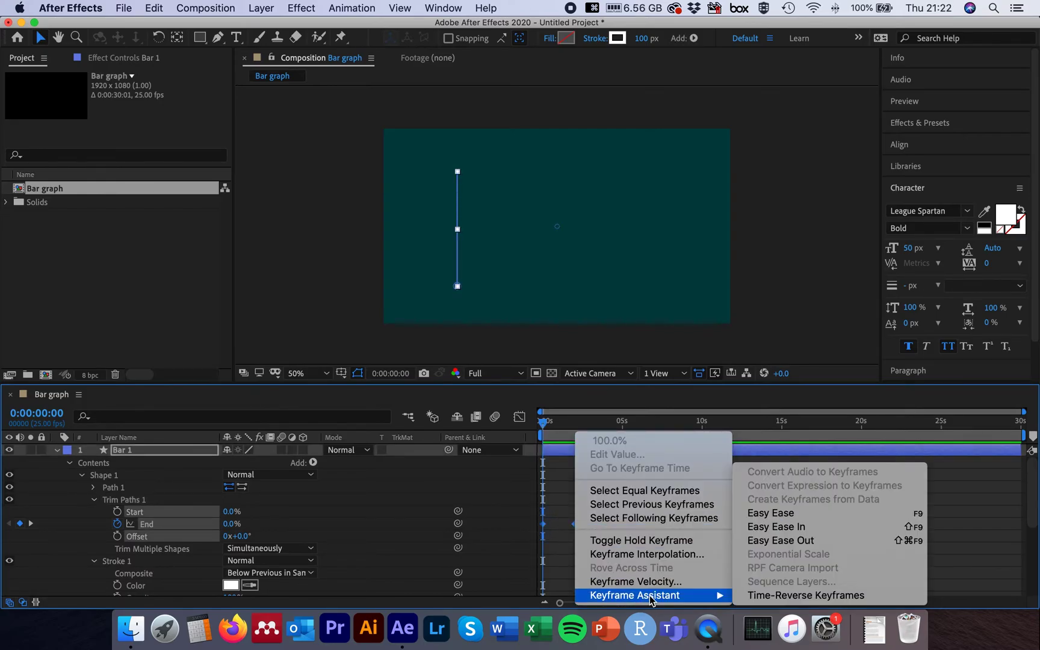
click(780, 515)
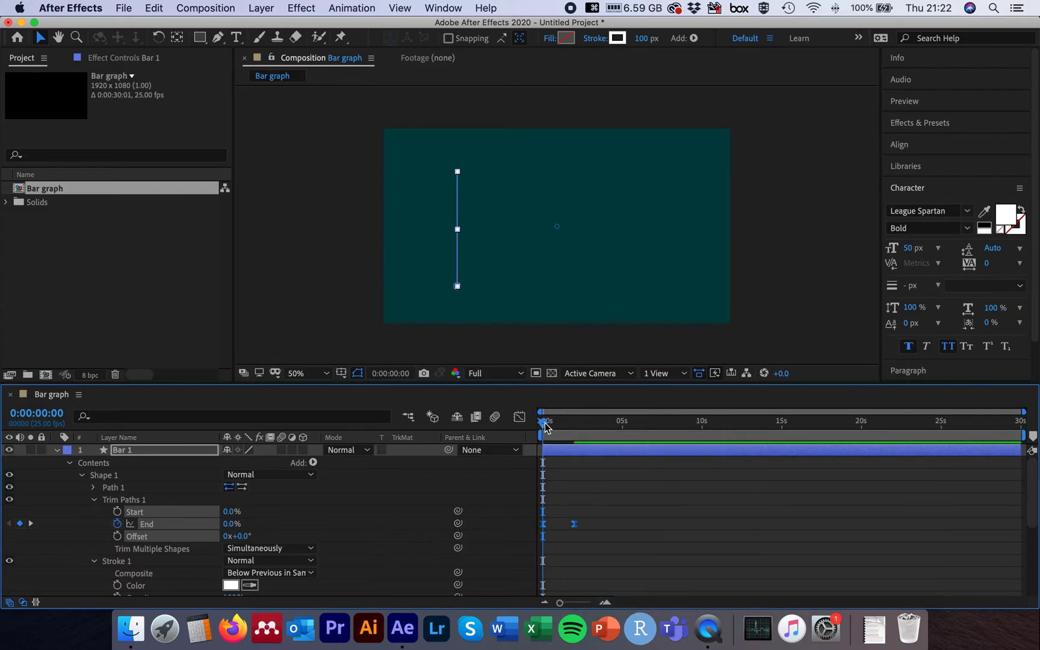
Preview Bar 1's eased growth animation from the start of the composition several times
key(space)
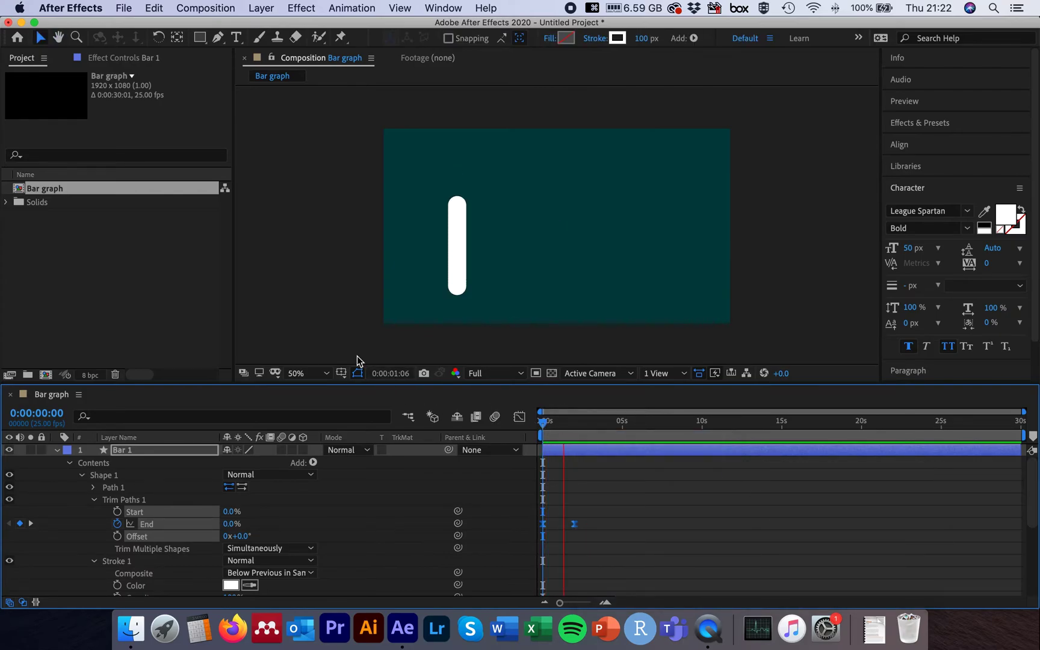
key(space)
key(space)
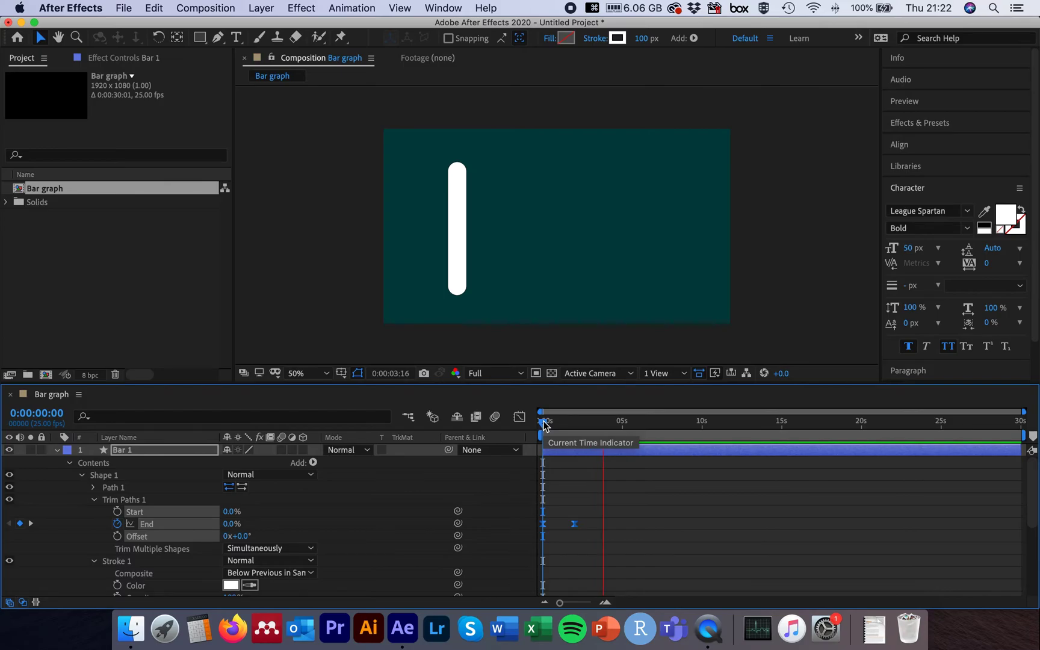
key(space)
key(space)
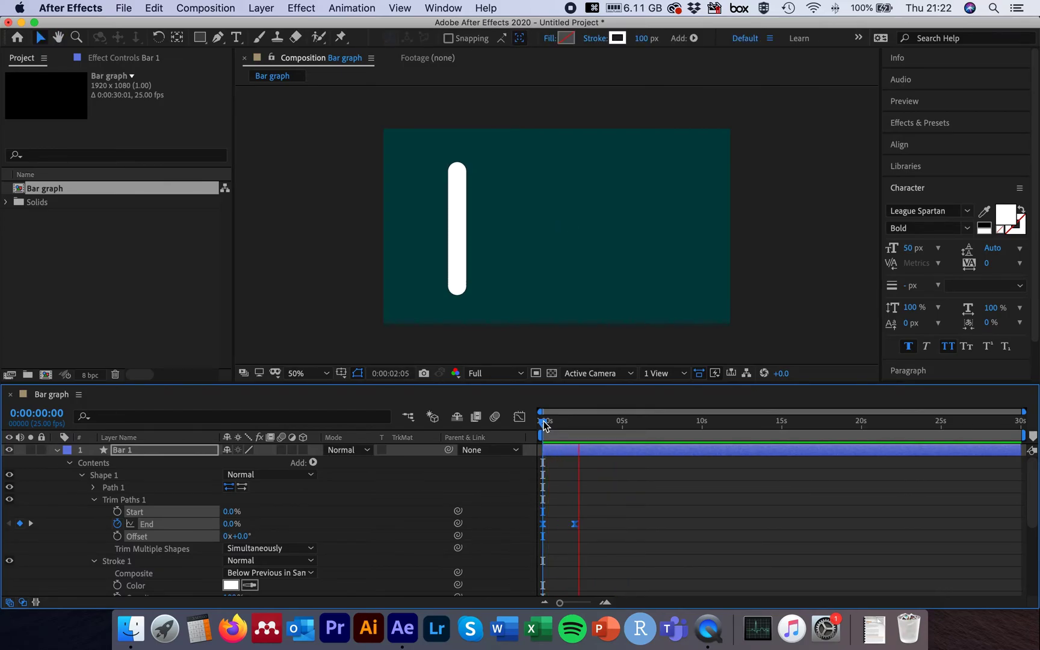
Collapse Bar 1's properties, move the current time to 0:00:02:20 and add a text layer reading "1" just above the bar
click(57, 451)
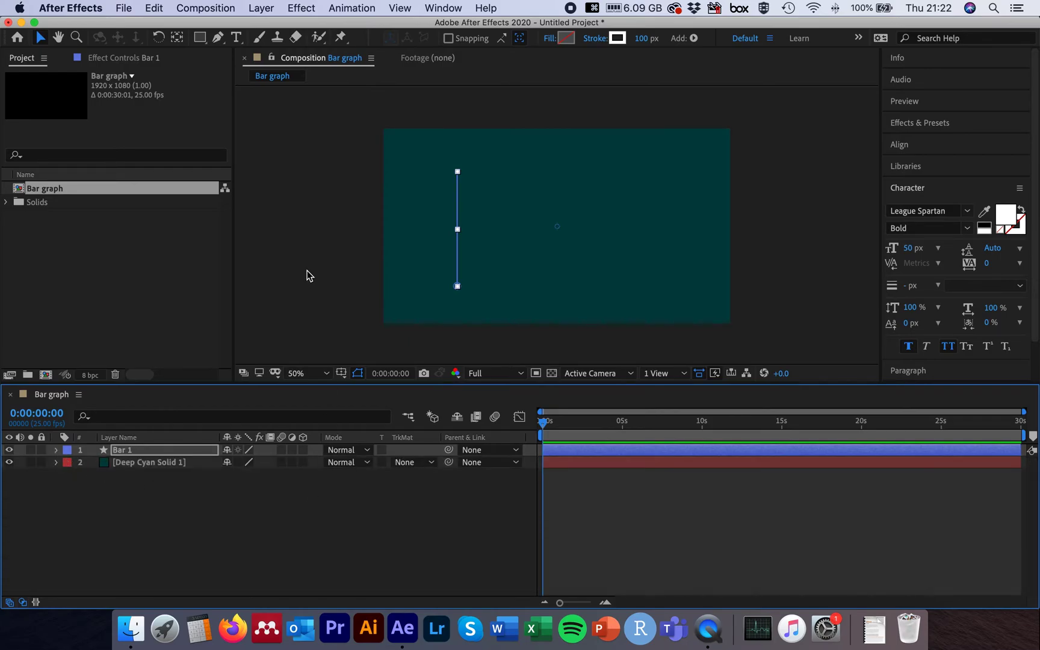
click(300, 240)
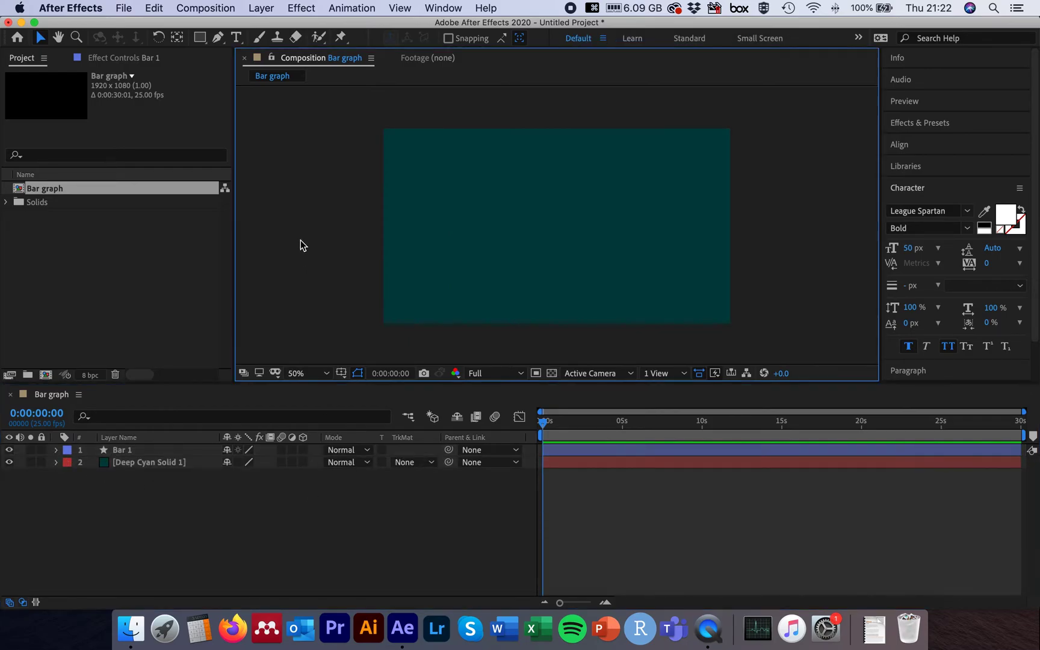
click(236, 37)
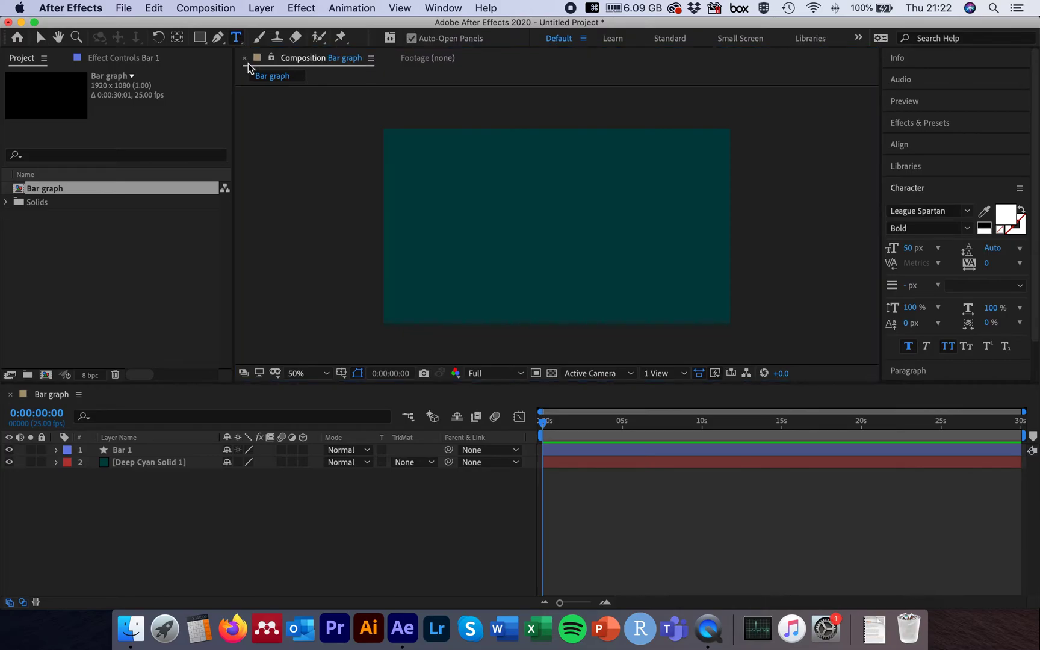
click(546, 426)
drag(546, 426, 588, 425)
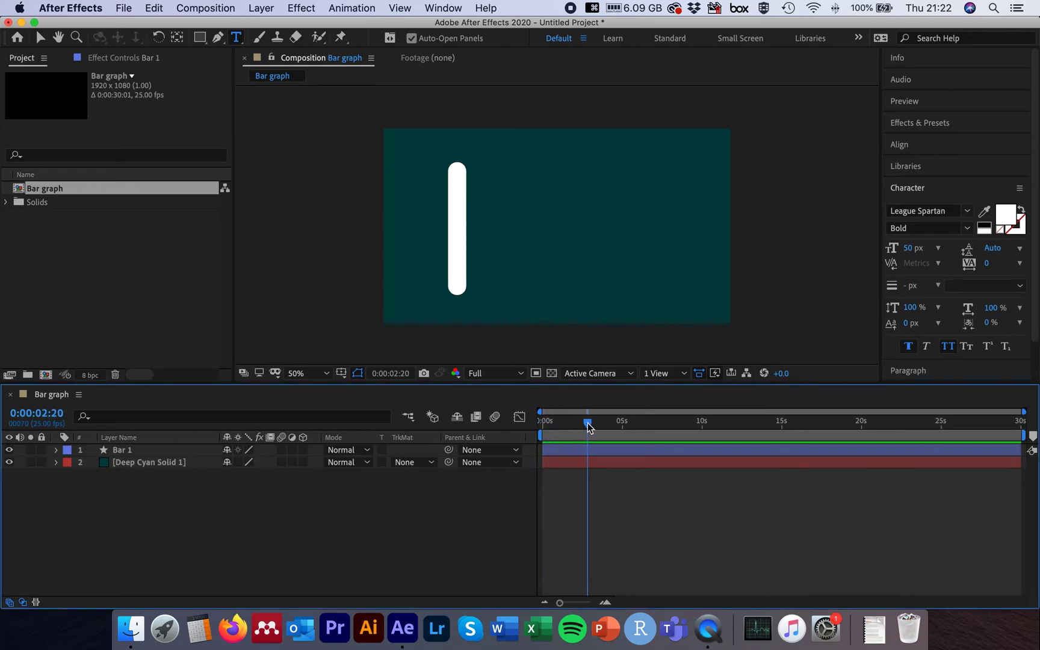
click(446, 149)
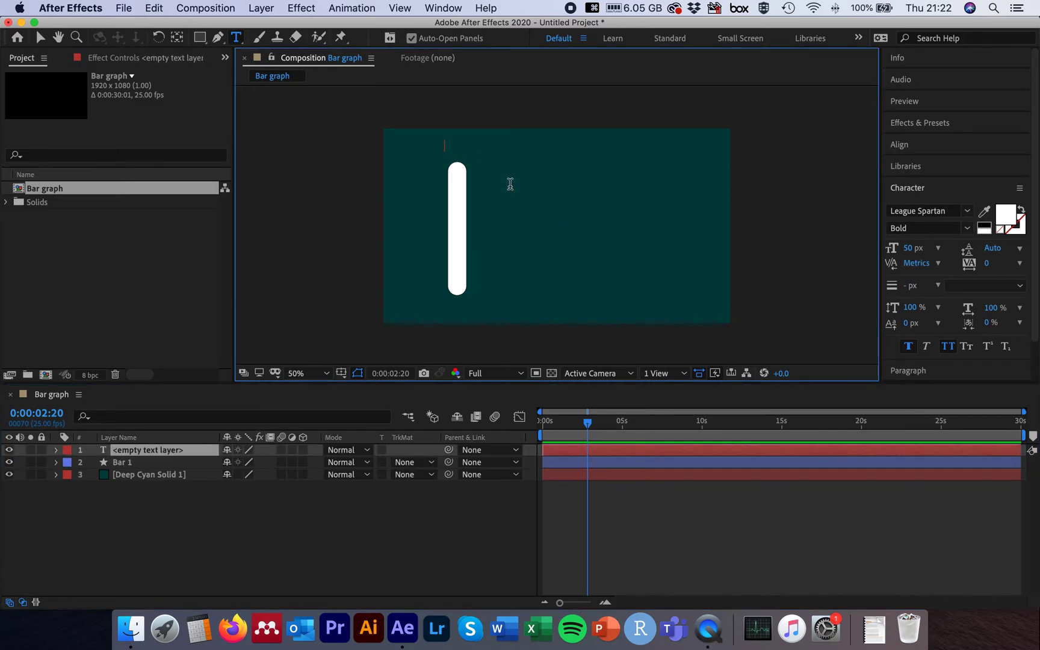
text(1)
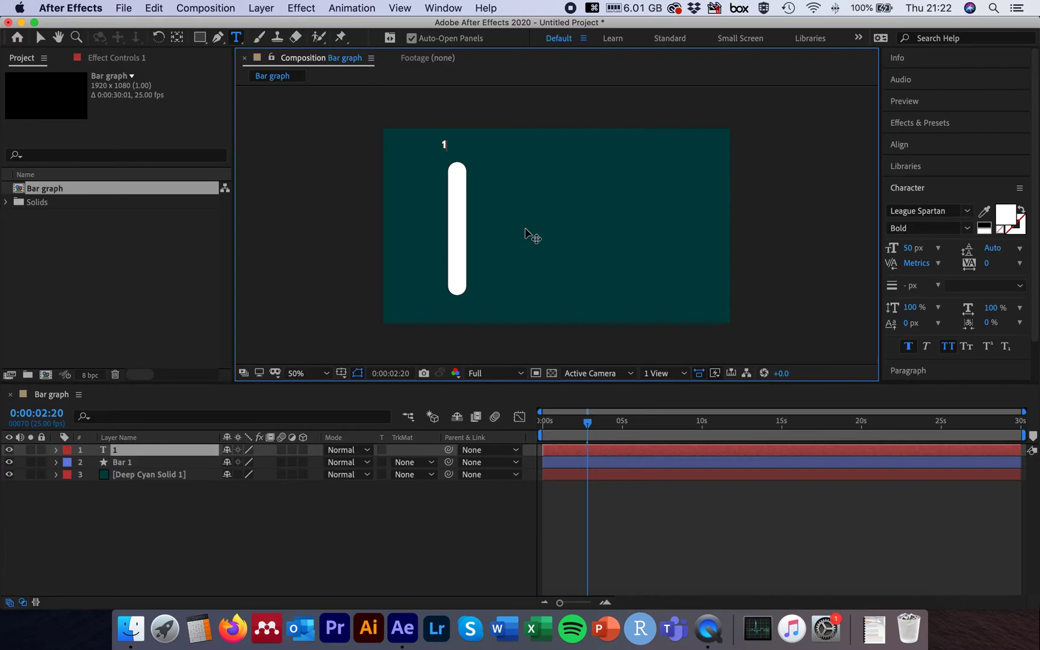
Find the Slider Control effect by searching for "slider" and apply it to the new text layer
click(919, 126)
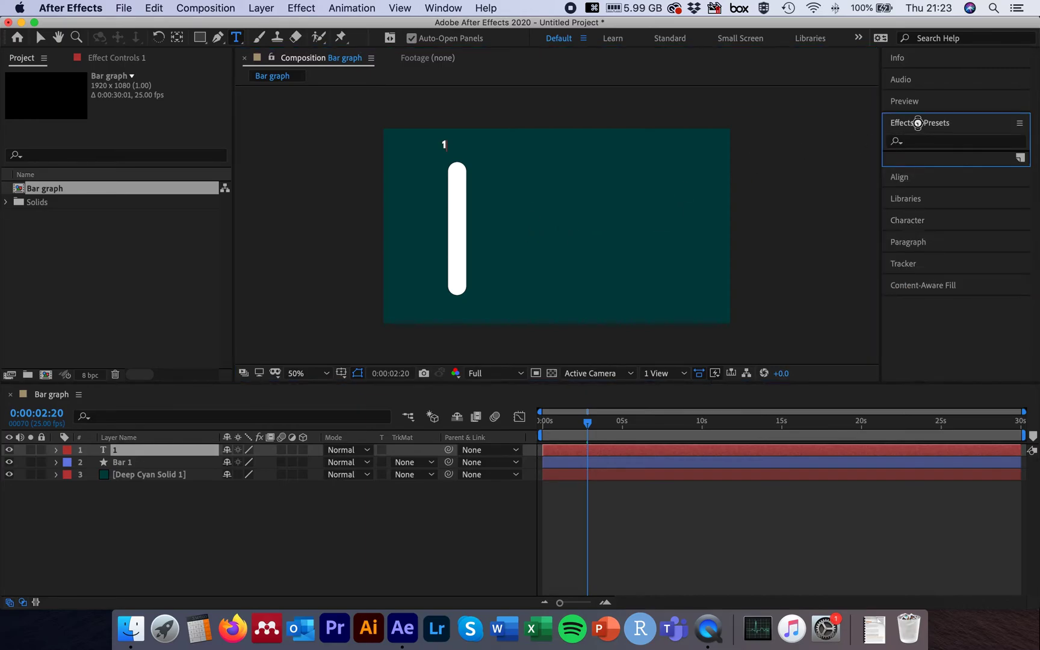
click(442, 8)
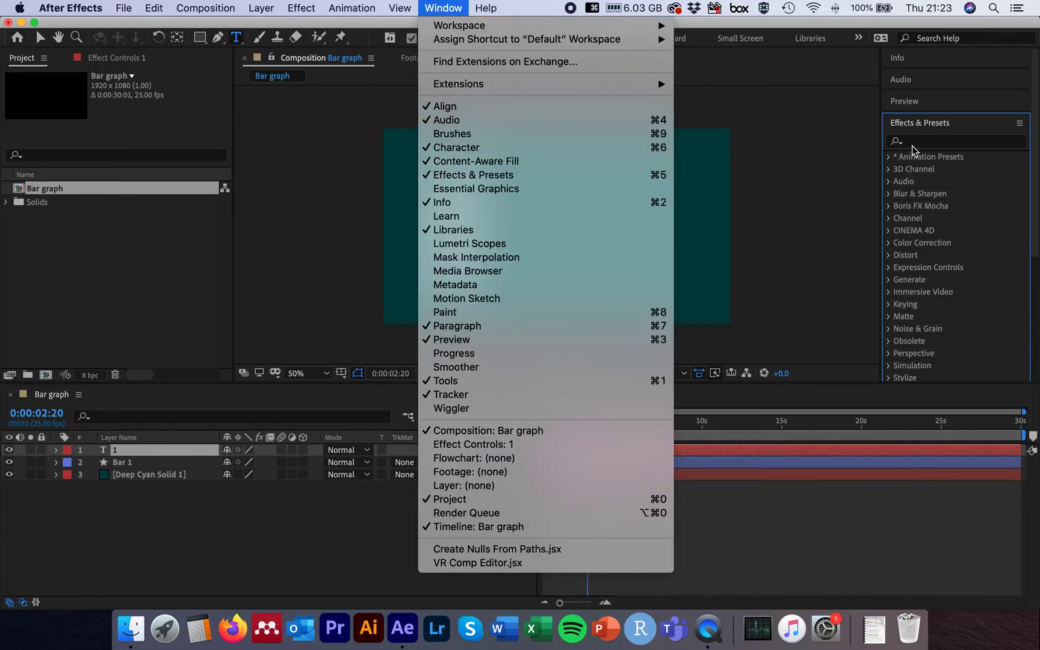
click(928, 124)
click(928, 142)
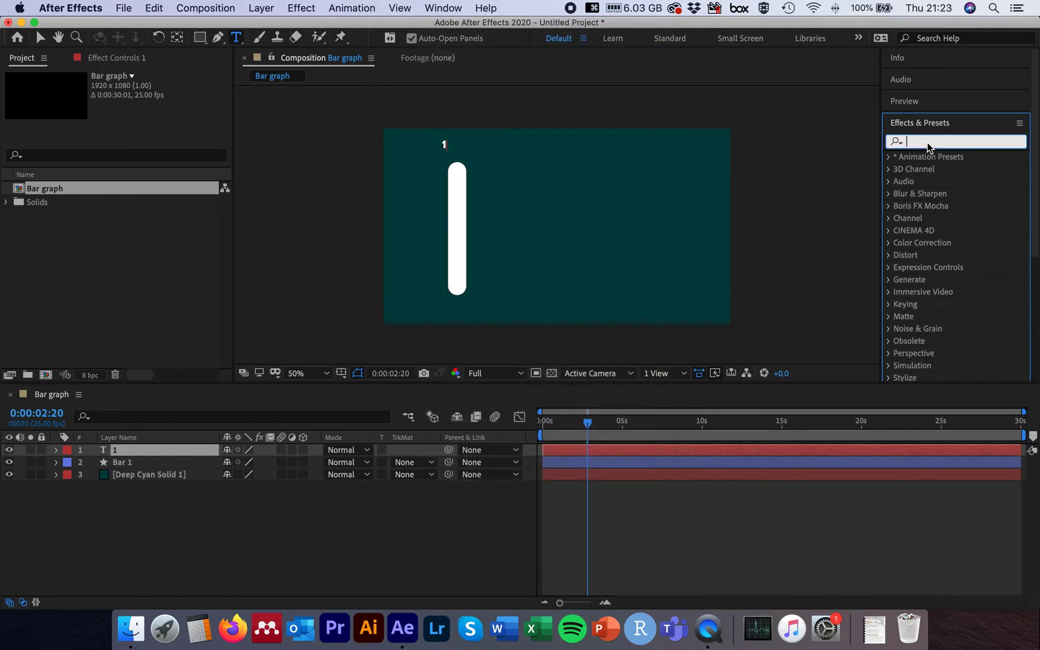
text(s)
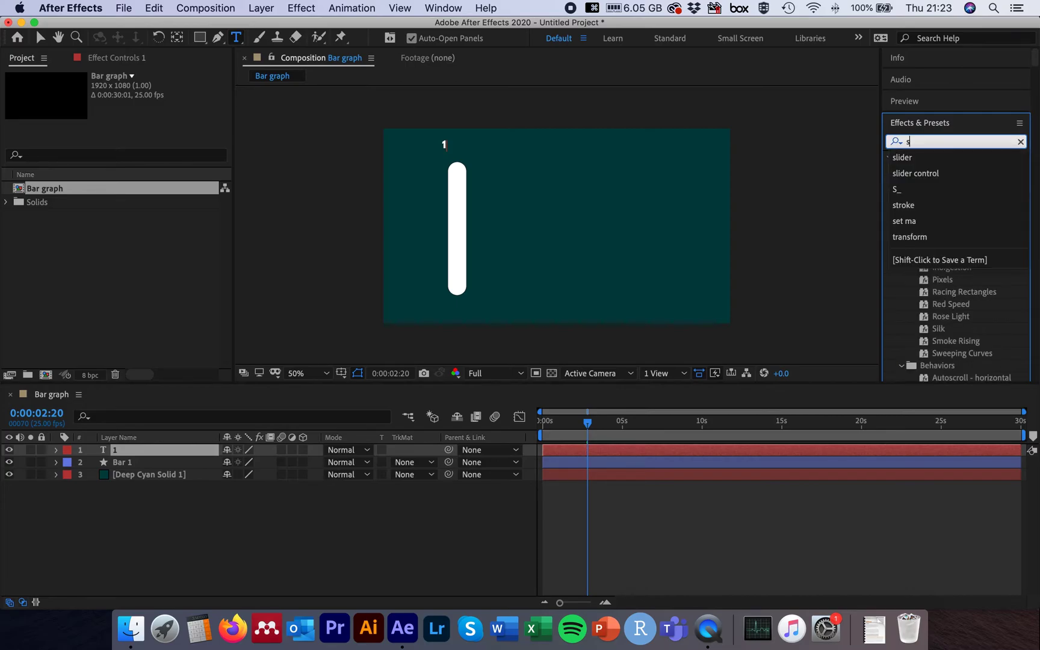
text(lider)
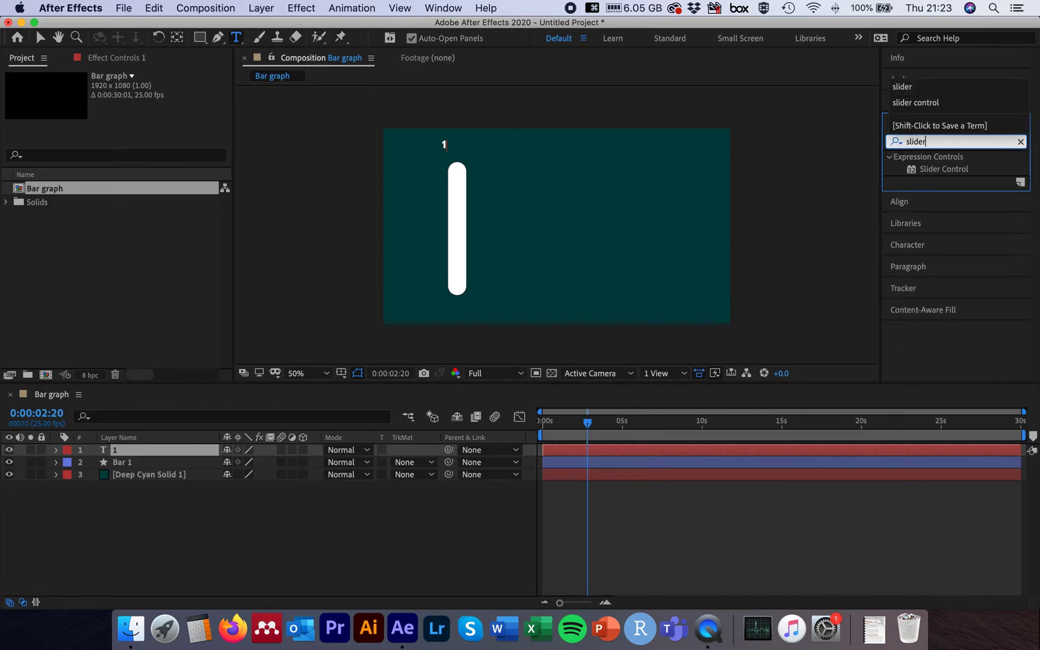
click(952, 171)
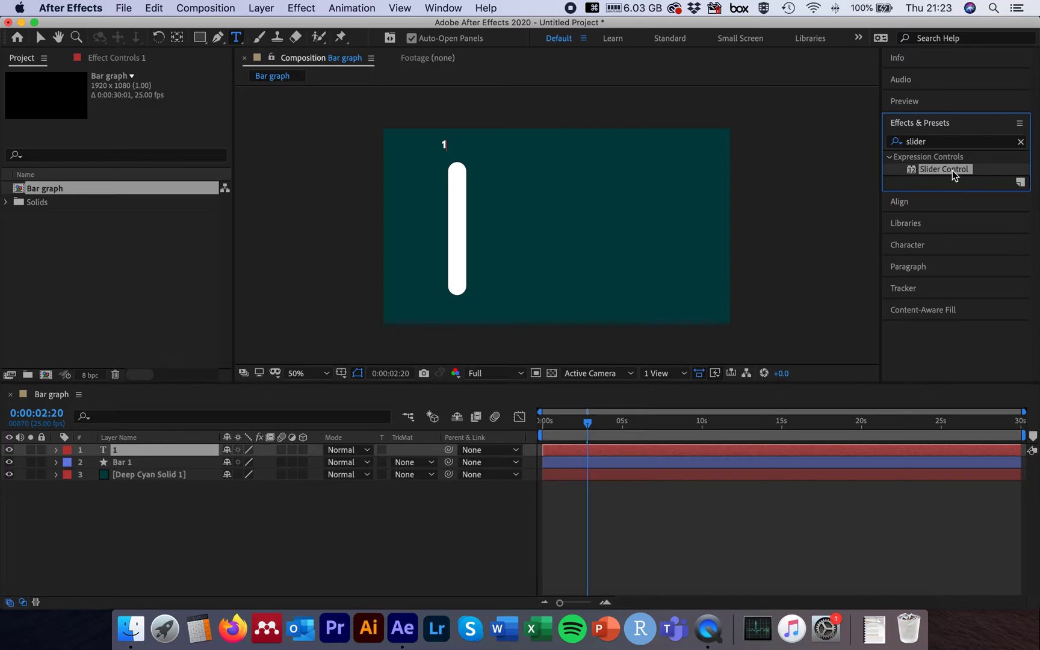
drag(941, 171, 130, 451)
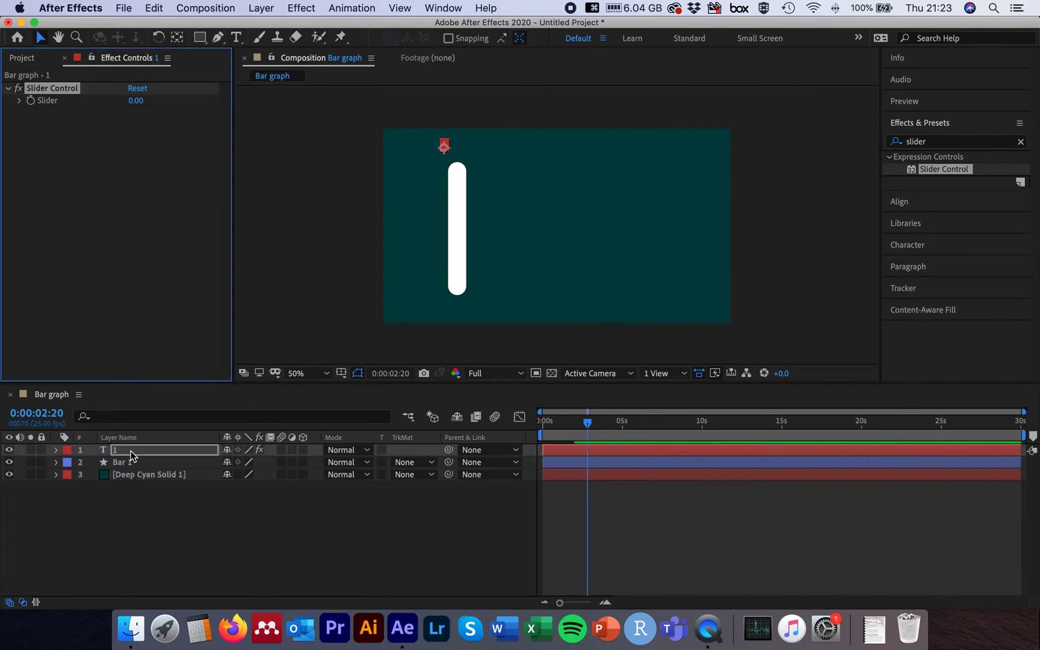
Rename the text layer as 100%
click(135, 450)
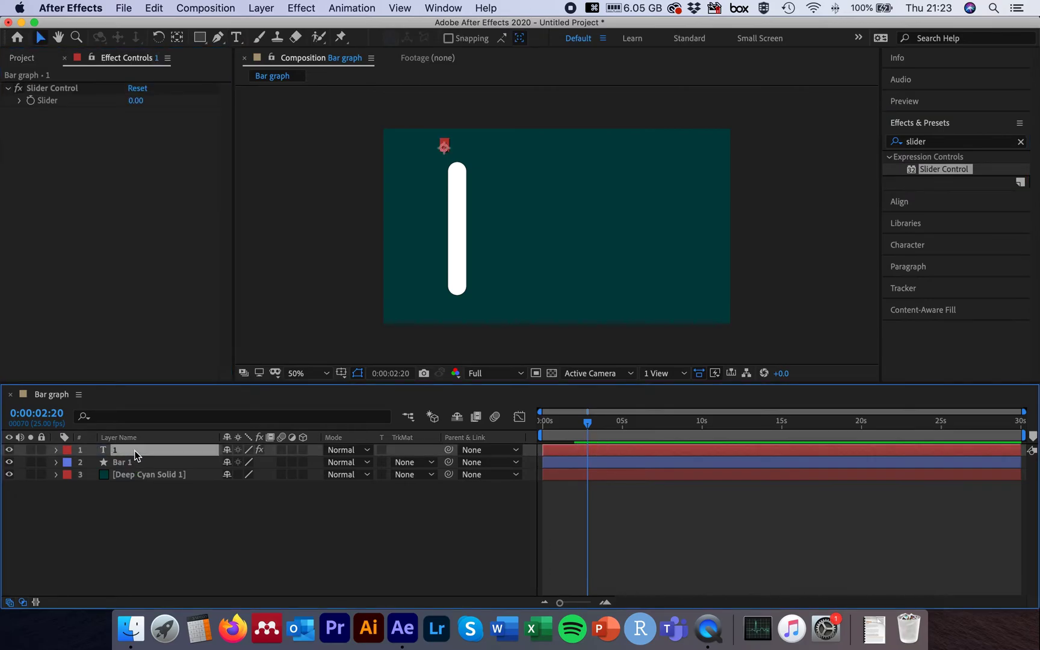
text(100%)
key(Return)
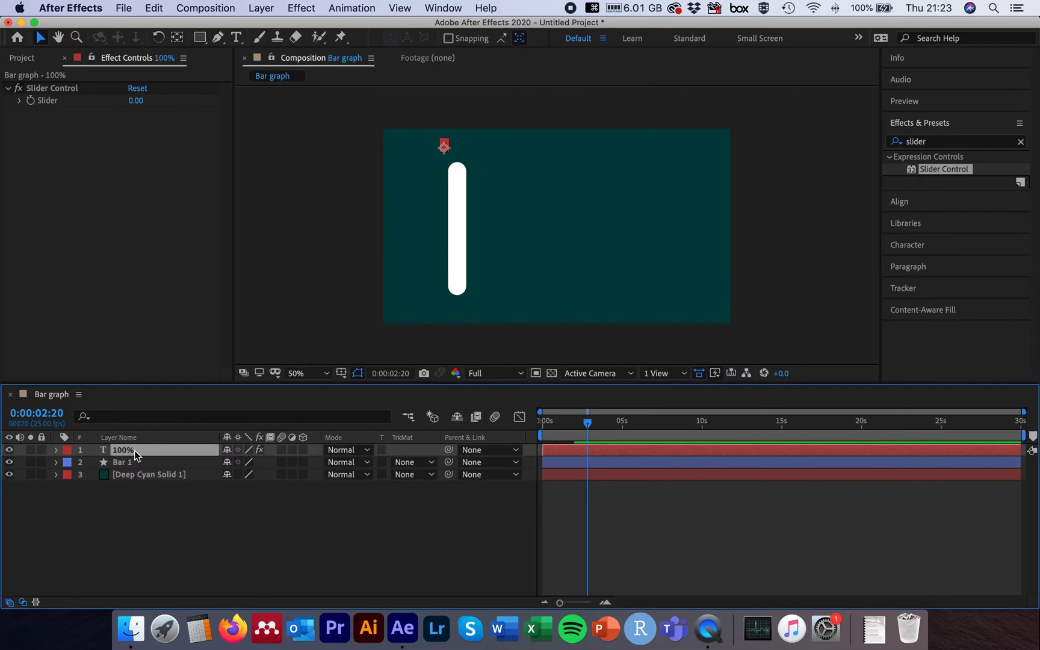
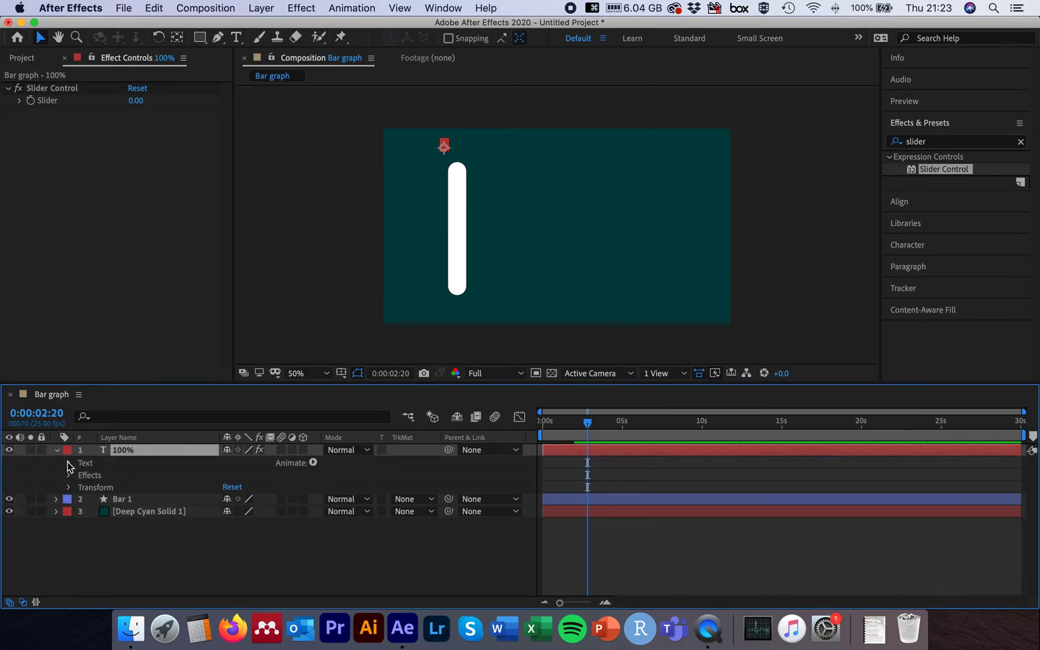
Add an expression to the 100% layer's Source Text and link it to the Slider value of its Slider Control effect
click(69, 463)
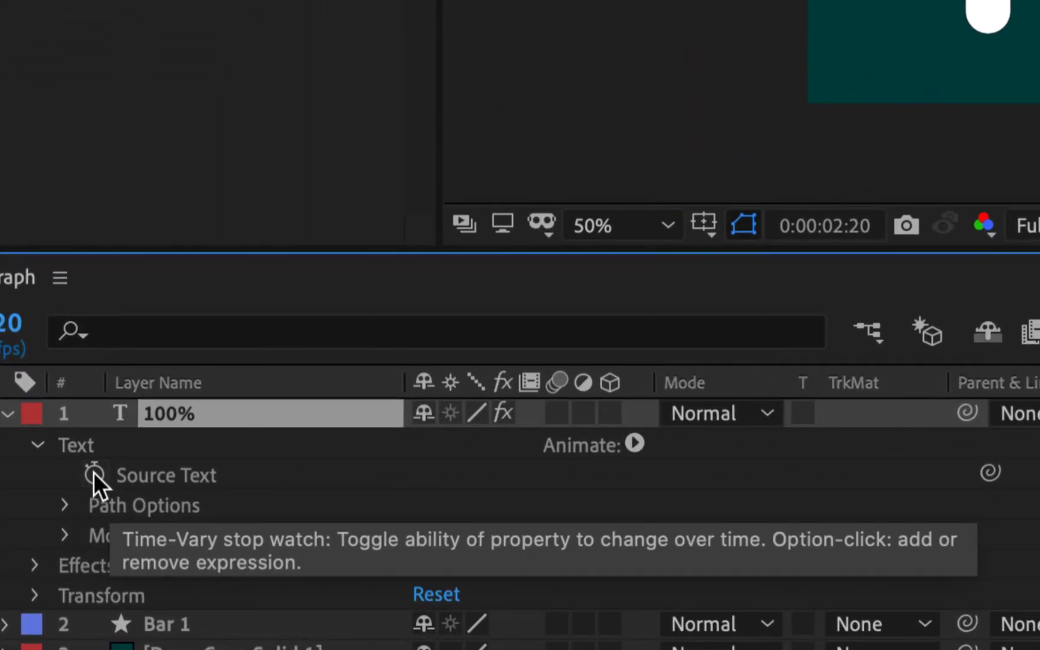
alt+click(93, 472)
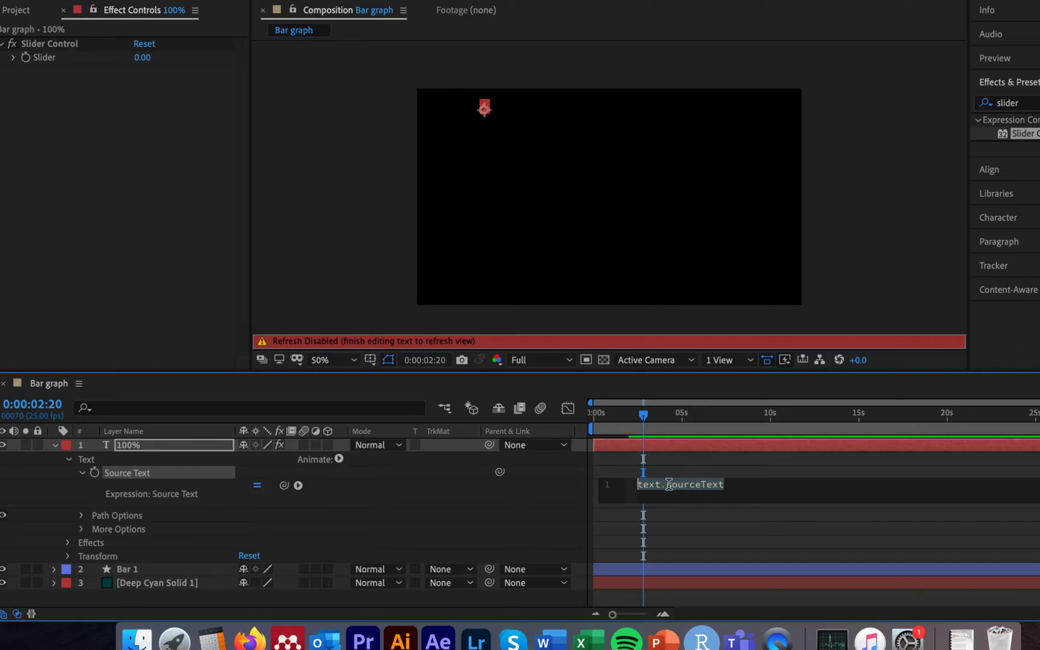
click(67, 542)
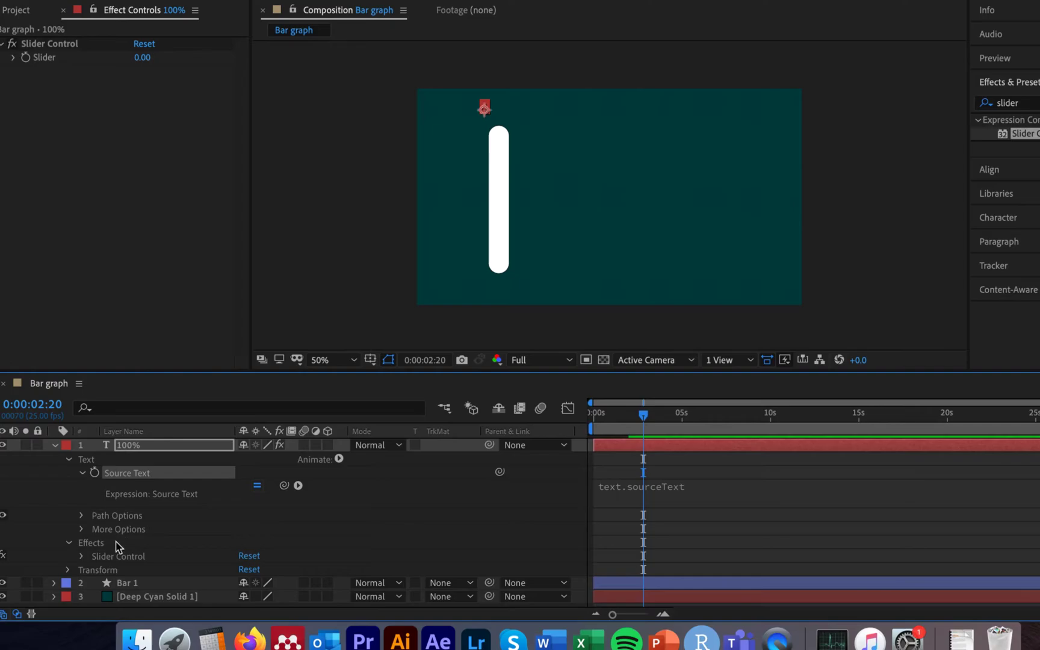
click(82, 556)
scroll(122, 529, down, 2)
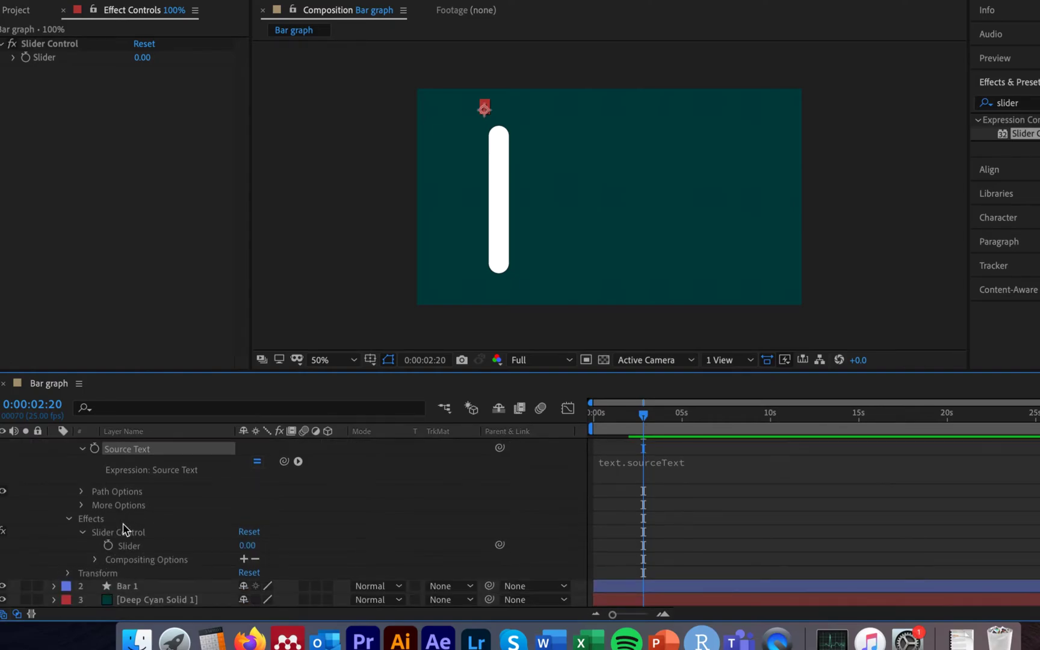
scroll(130, 549, up, 2)
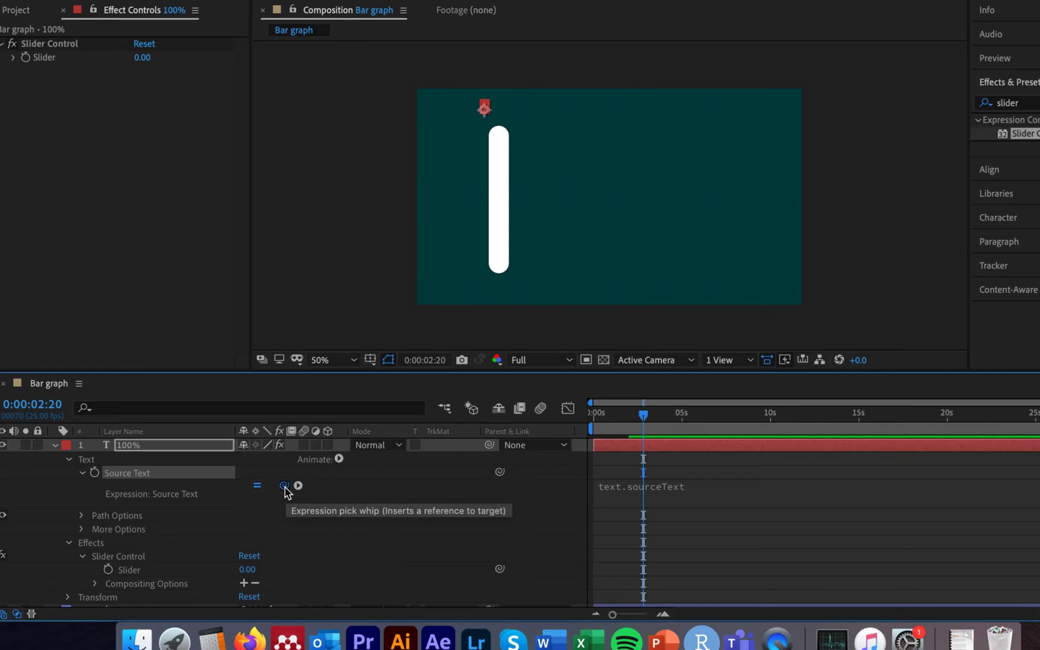
drag(284, 490, 134, 575)
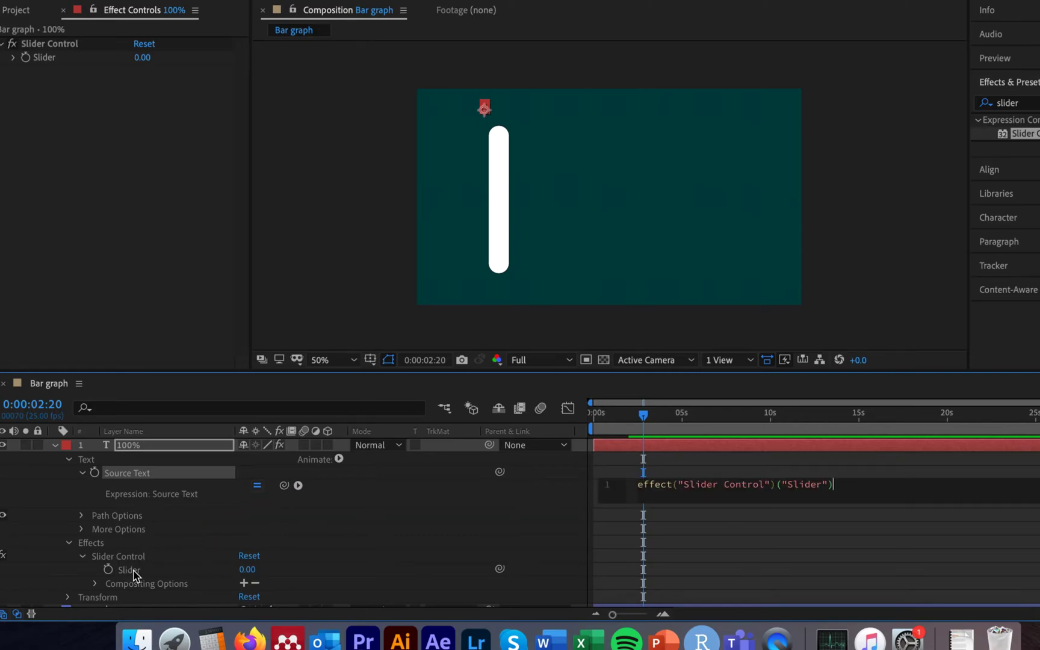
Test the linked text with Slider values of 40 and 50, viewing it at 100% magnification, and return the Slider to 0
click(244, 570)
drag(244, 570, 272, 573)
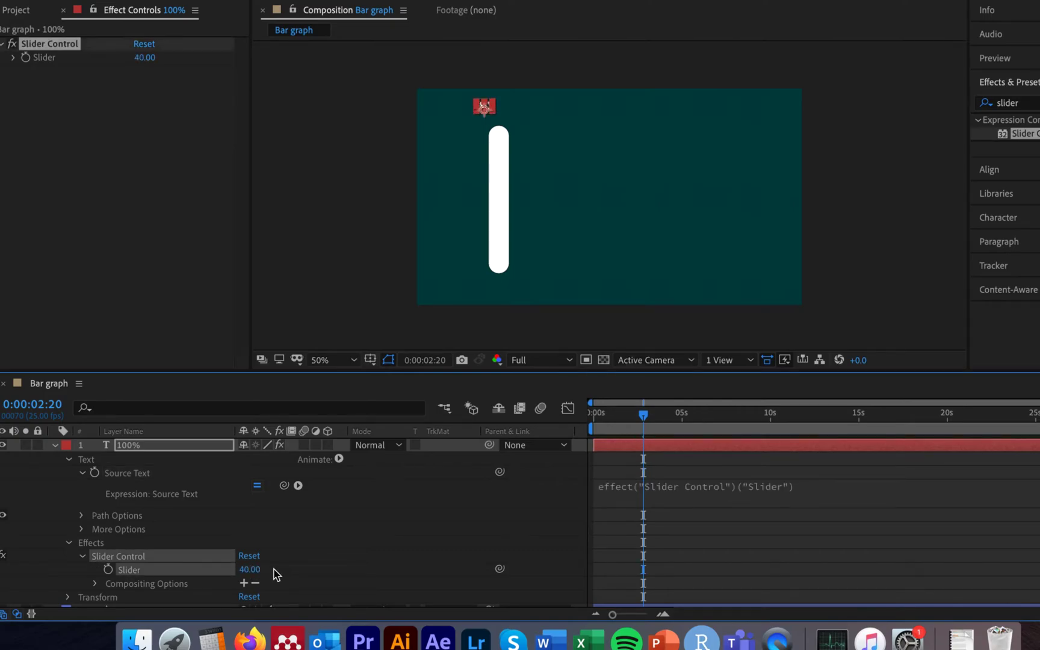
click(391, 158)
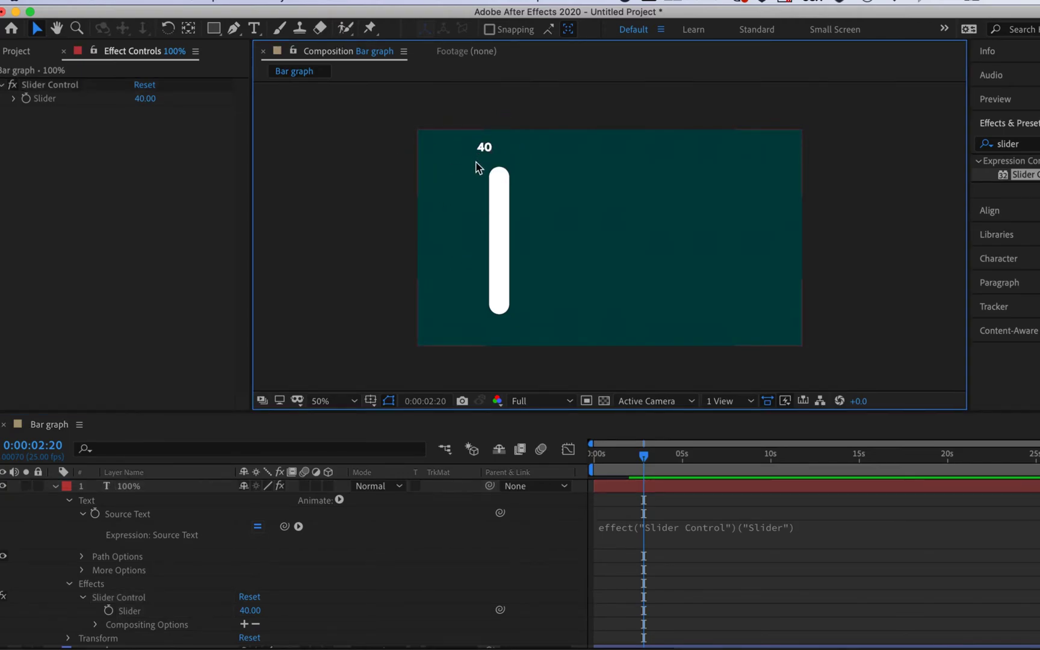
scroll(477, 168, up, 2)
mouse_move(247, 610)
mouse_down()
mouse_move(256, 611)
mouse_move(238, 610)
mouse_move(277, 611)
mouse_move(220, 611)
mouse_move(277, 611)
mouse_move(249, 614)
mouse_up()
click(249, 614)
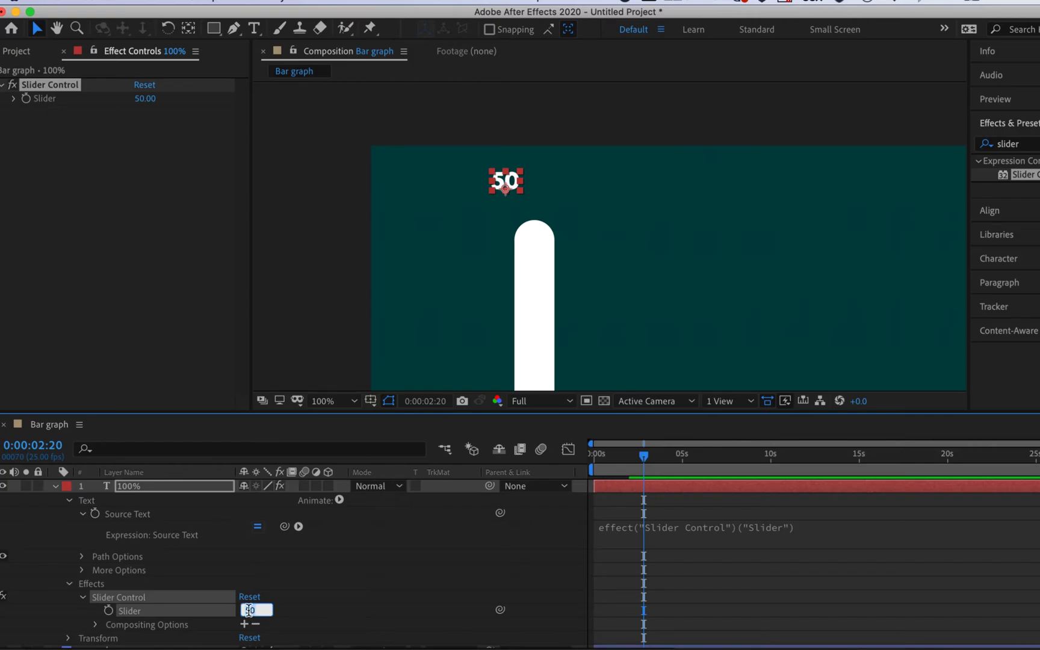
text(0)
key(Return)
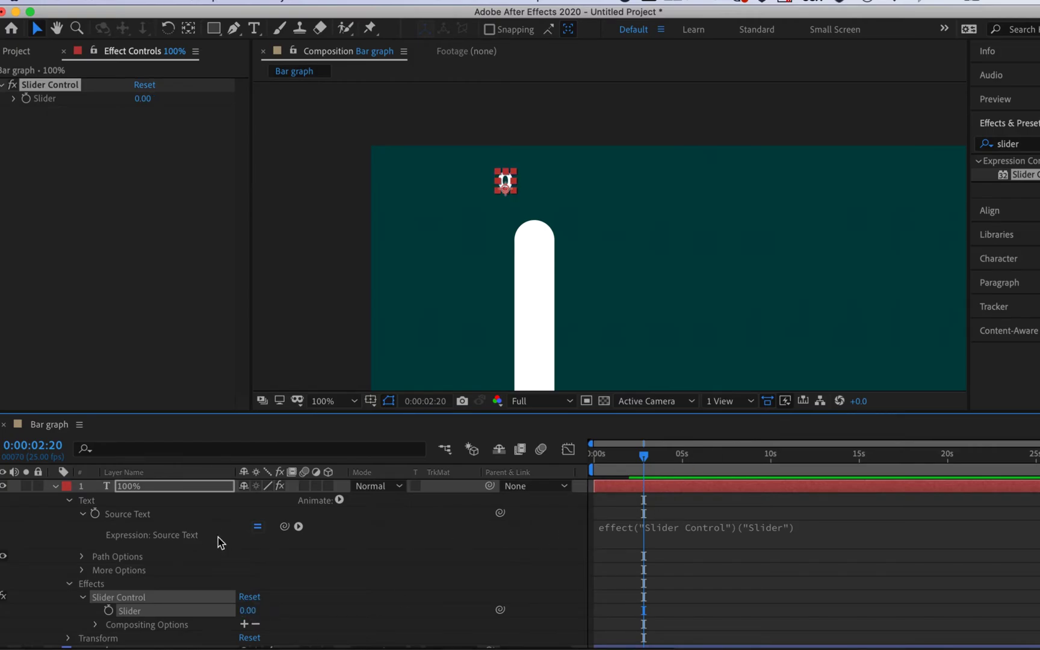
Append .value.toFixed(0)+"%" to the Source Text expression so the text shows whole numbers with a percent sign
click(97, 500)
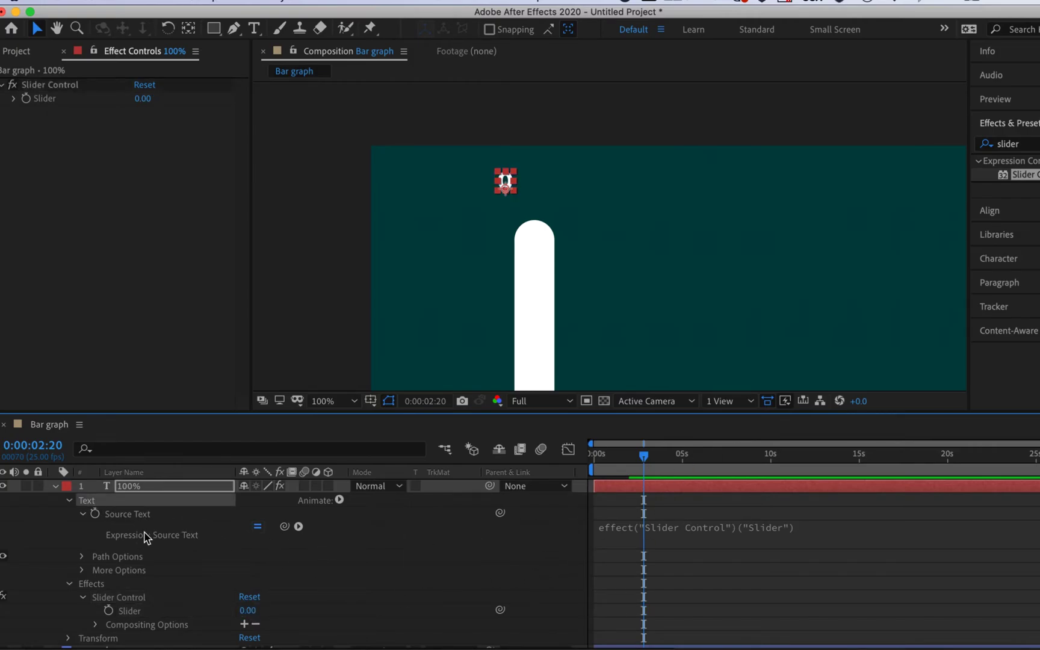
click(853, 530)
click(843, 528)
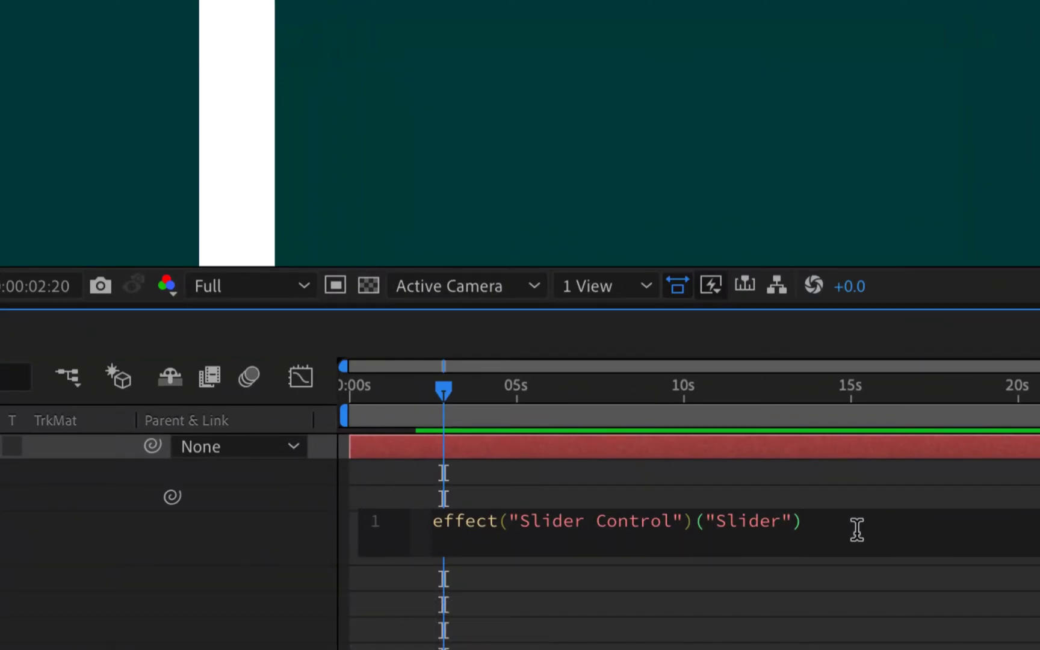
text(.value.toFixed)
key(Return)
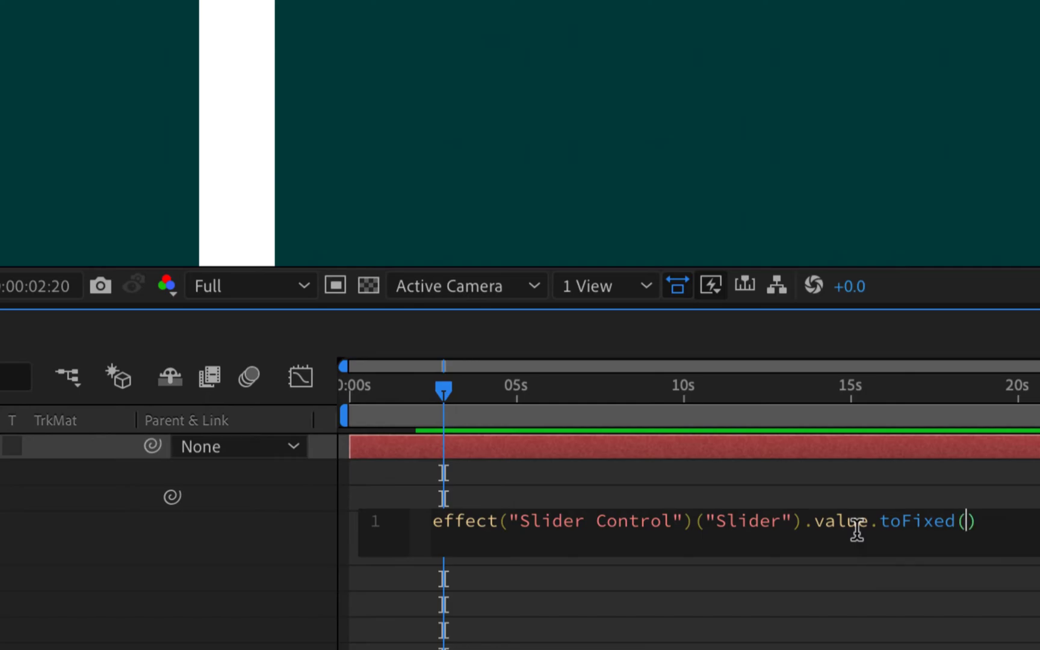
text(0)
key(Right)
text(+"%)
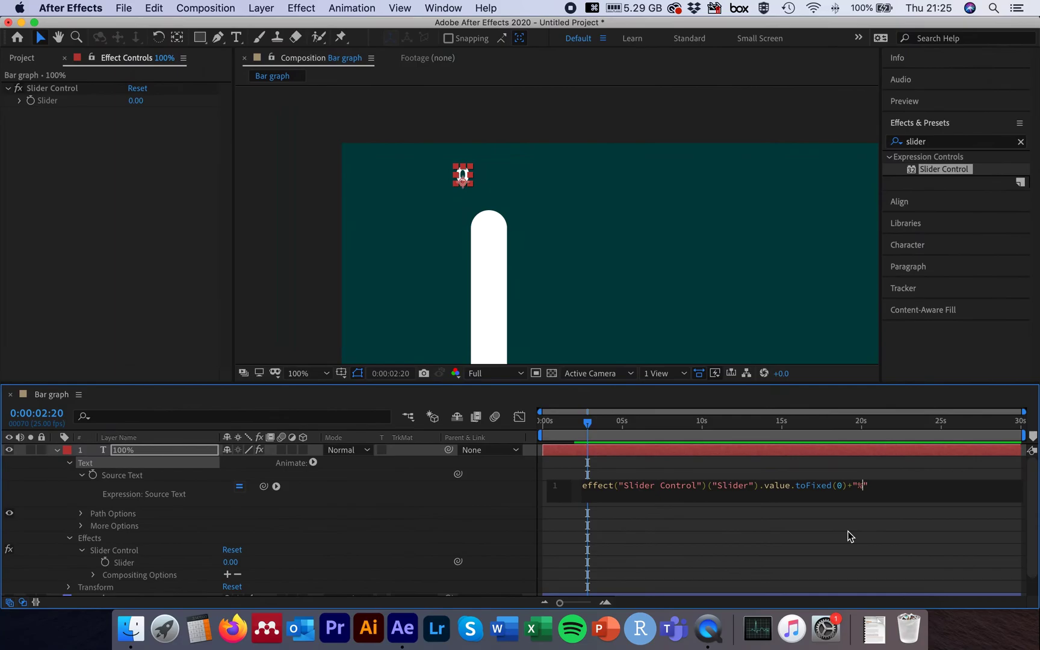
click(275, 163)
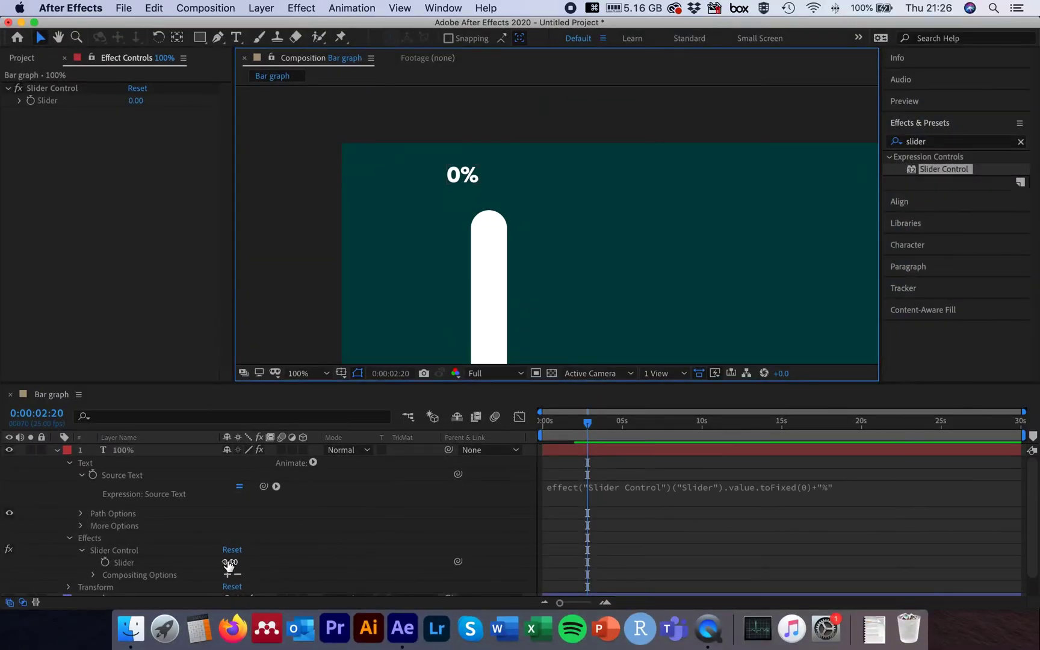
Test the Slider at 22, change the Source Text expression to toFixed(2) for two decimals, and test the Slider at 39
mouse_move(229, 563)
mouse_down()
mouse_move(301, 560)
mouse_move(239, 561)
mouse_up()
click(859, 486)
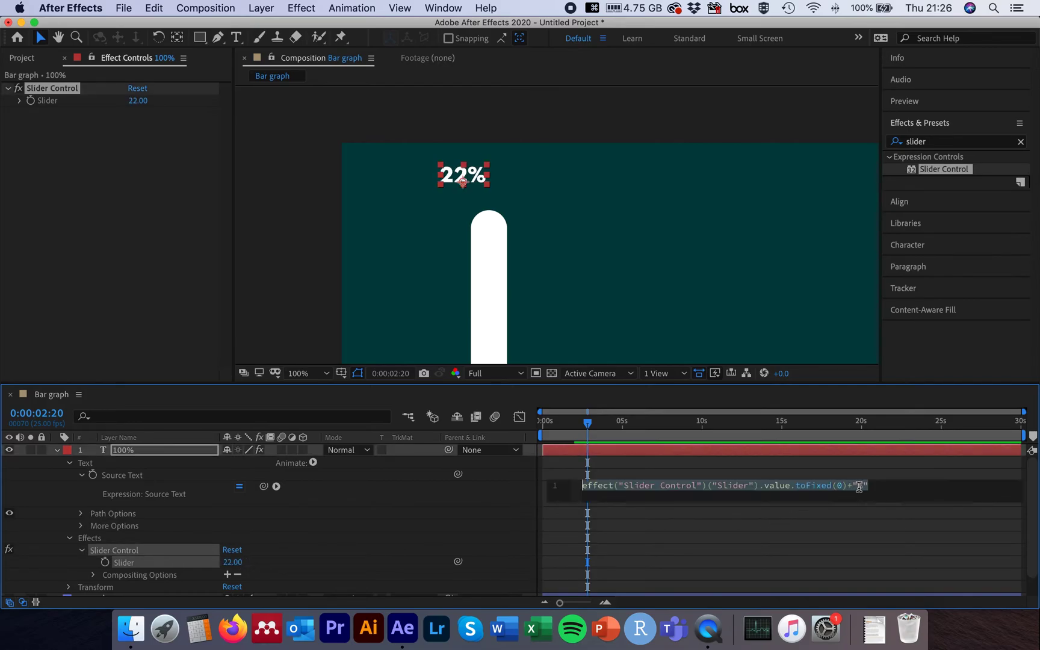
click(841, 485)
key(BackSpace)
text(2)
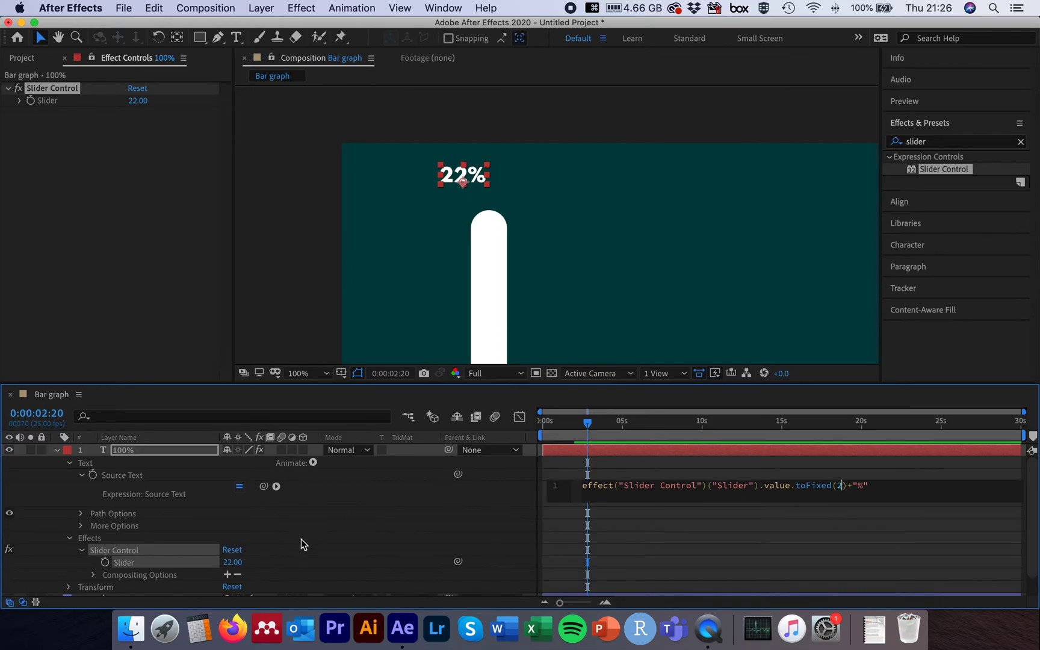
click(296, 254)
mouse_move(233, 562)
mouse_down()
mouse_move(260, 560)
mouse_move(239, 561)
mouse_move(249, 564)
mouse_up()
Remove the two decimals from the Source Text expression so it ends in .value.toFixed()+"%"
click(760, 494)
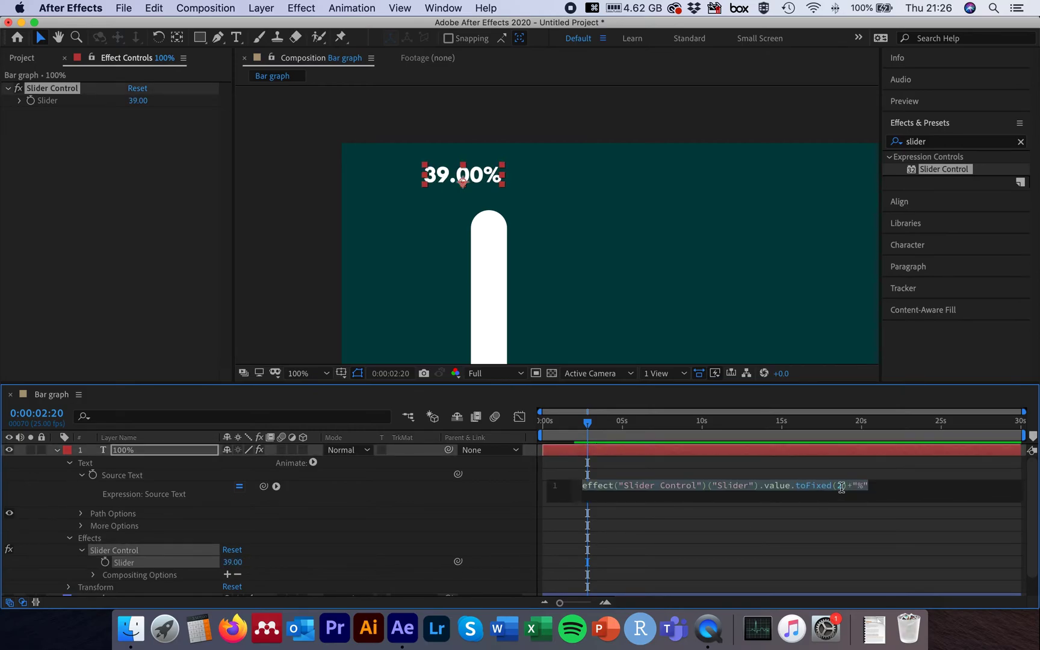
click(838, 486)
key(BackSpace)
text(0)
key(Return)
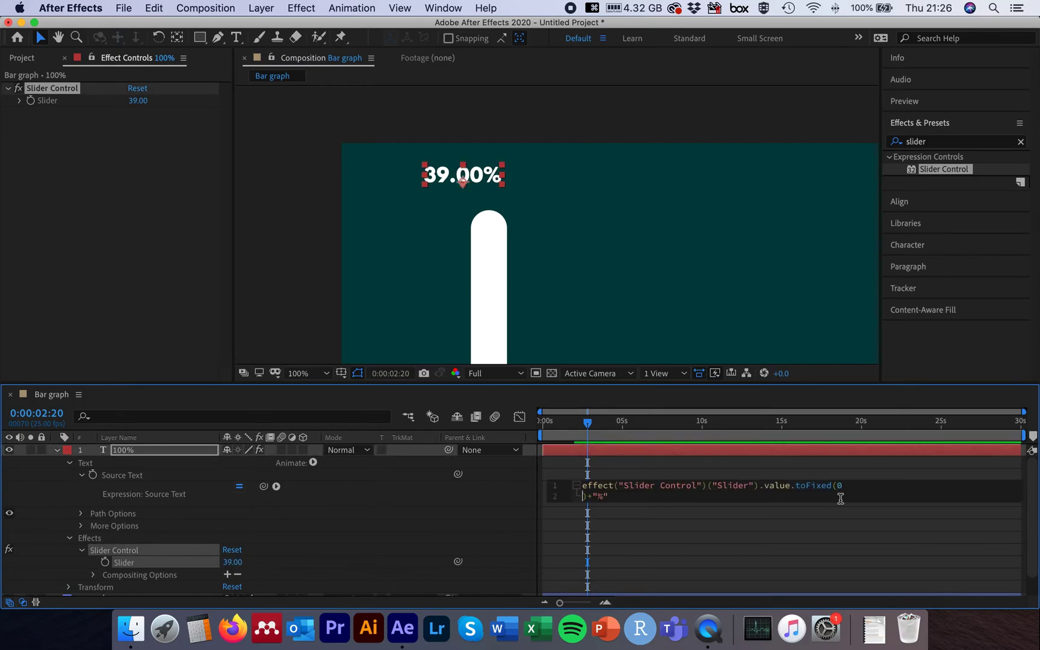
key(BackSpace)
key(BackSpace)
click(336, 227)
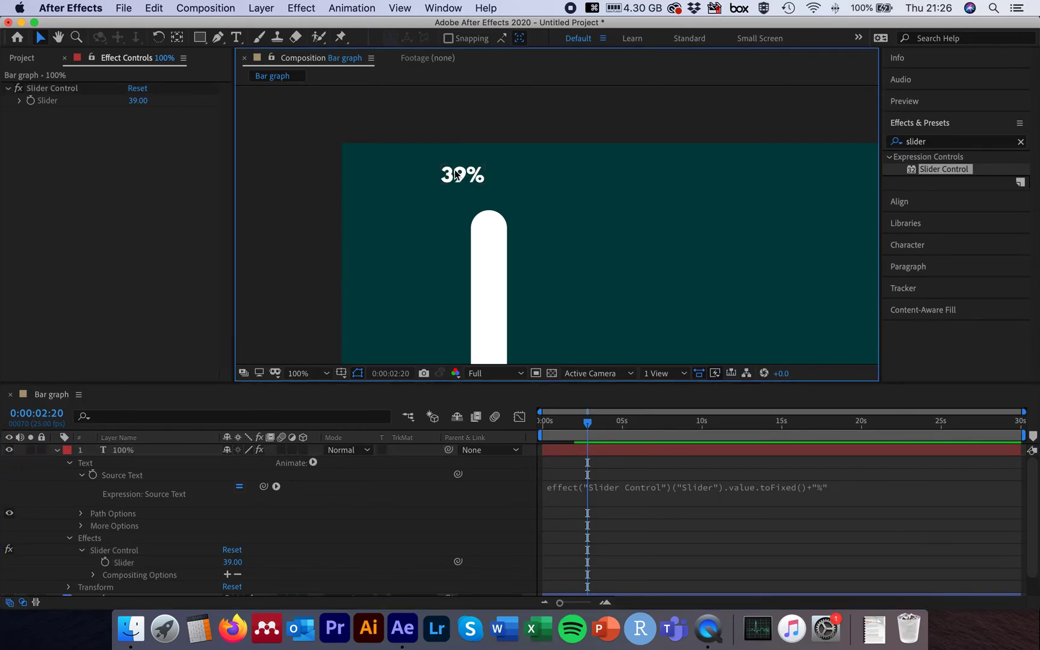
Move the percentage text so it sits centred just above the rounded end of the bar
click(460, 177)
drag(463, 178, 506, 202)
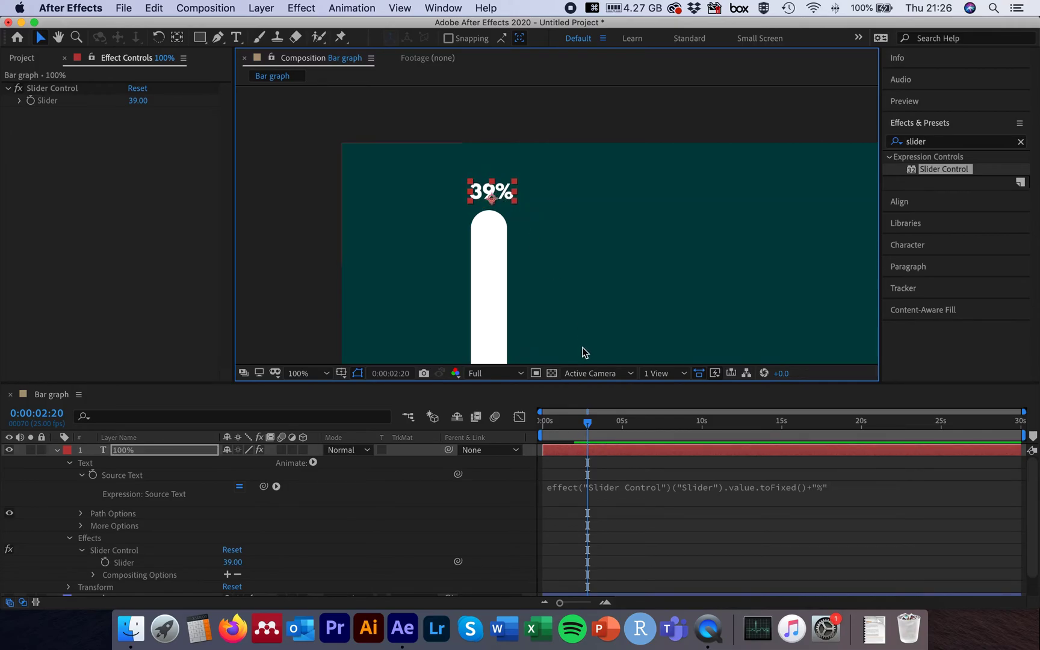
Preview the bar's growth with the label from the start, viewing the composition at 25%, and return to 0:00:00:00
key(Home)
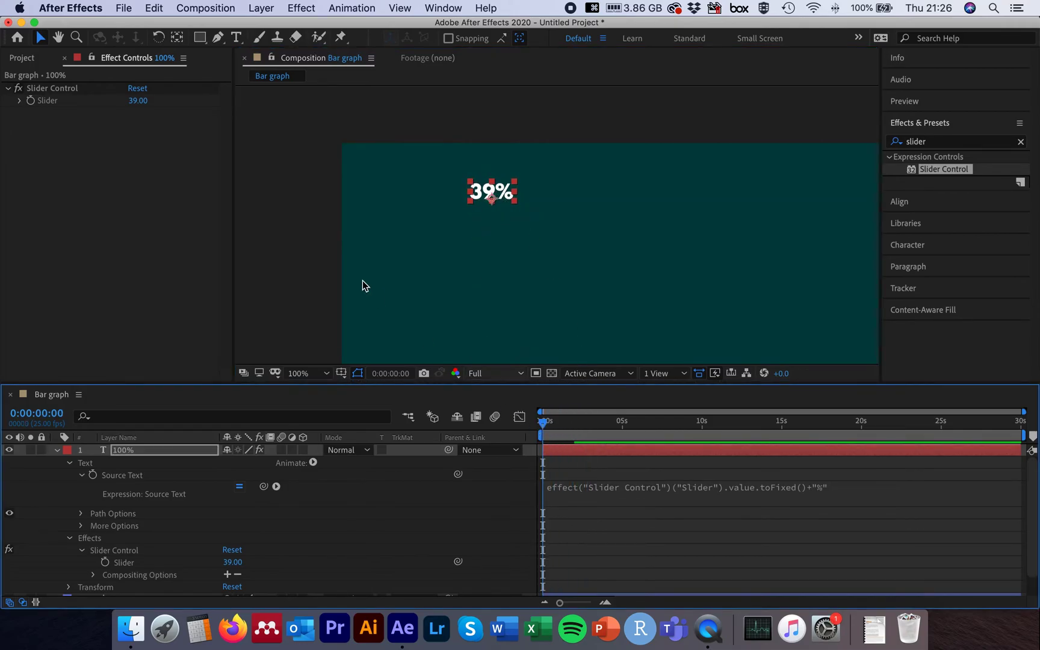
key(comma)
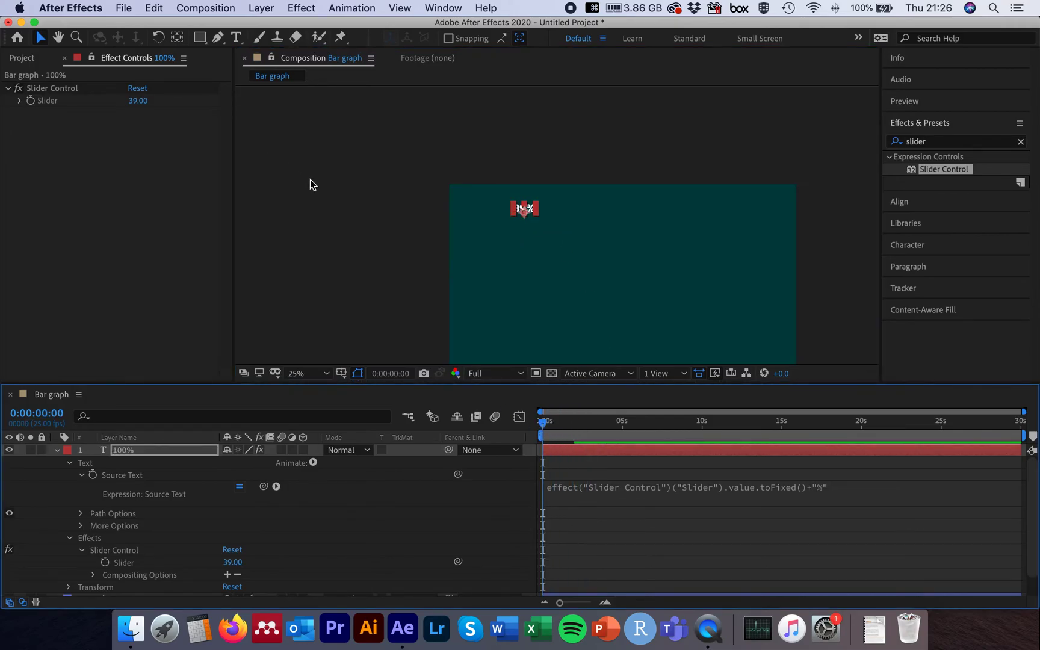
key(comma)
click(542, 425)
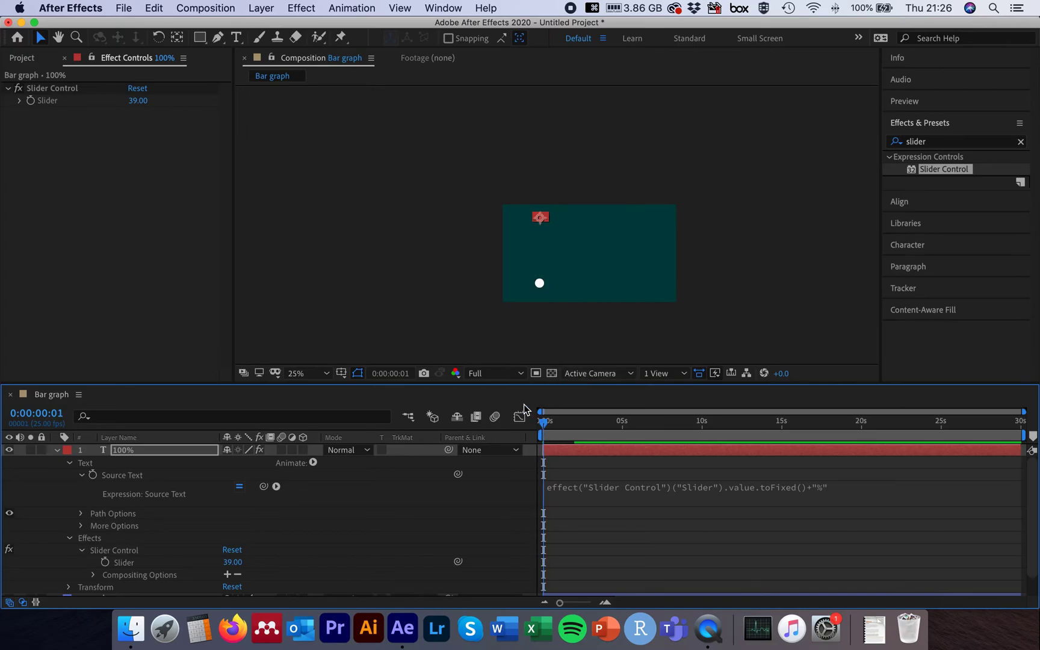
click(467, 343)
key(space)
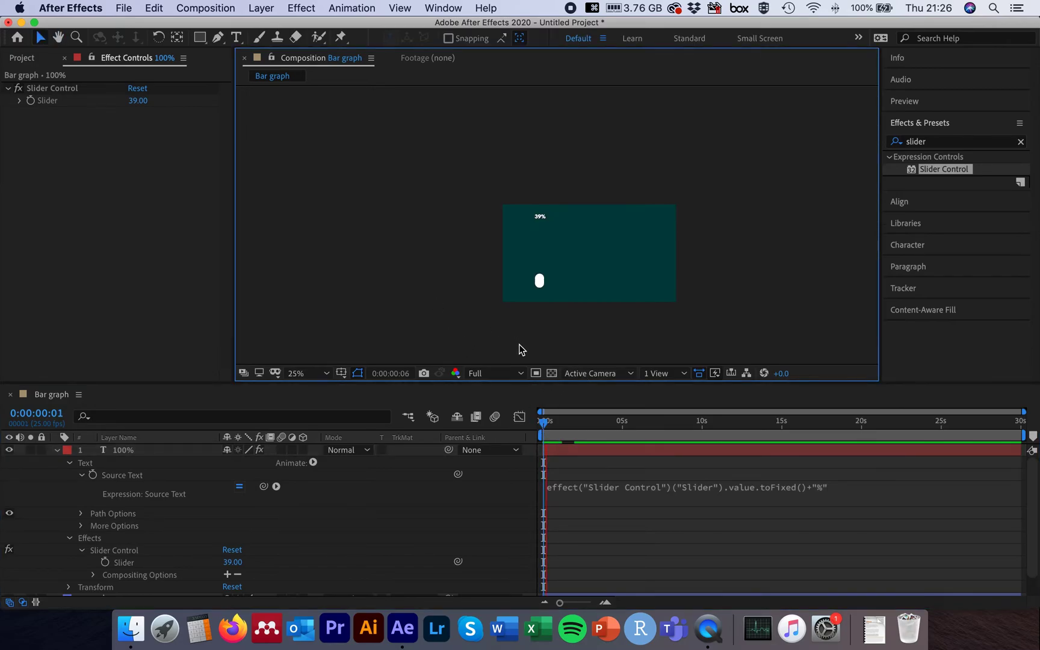
click(543, 425)
key(space)
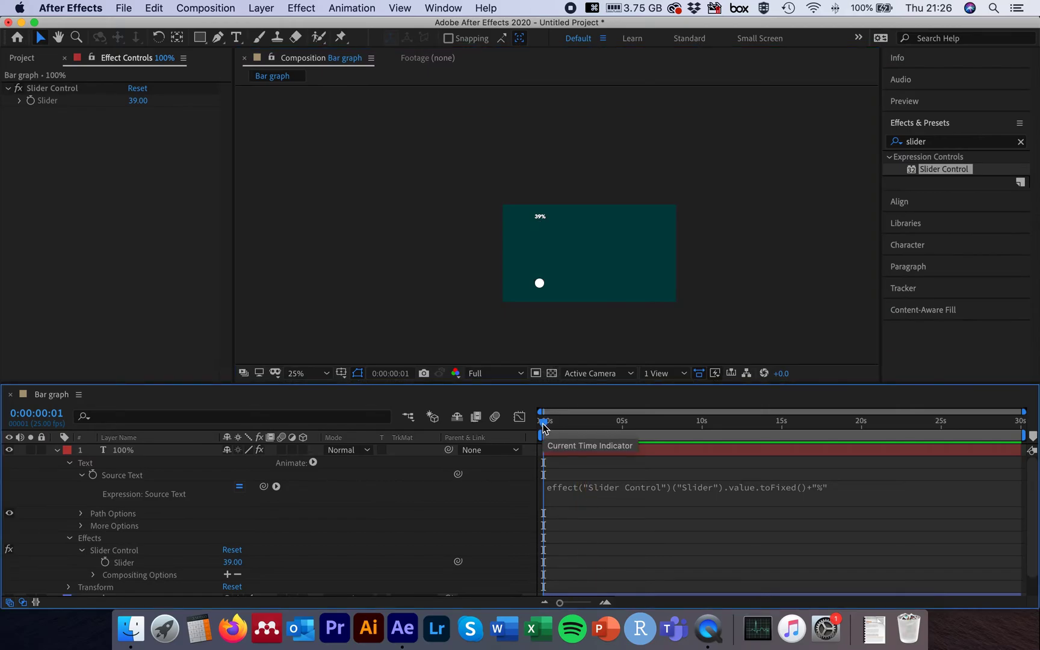
click(543, 425)
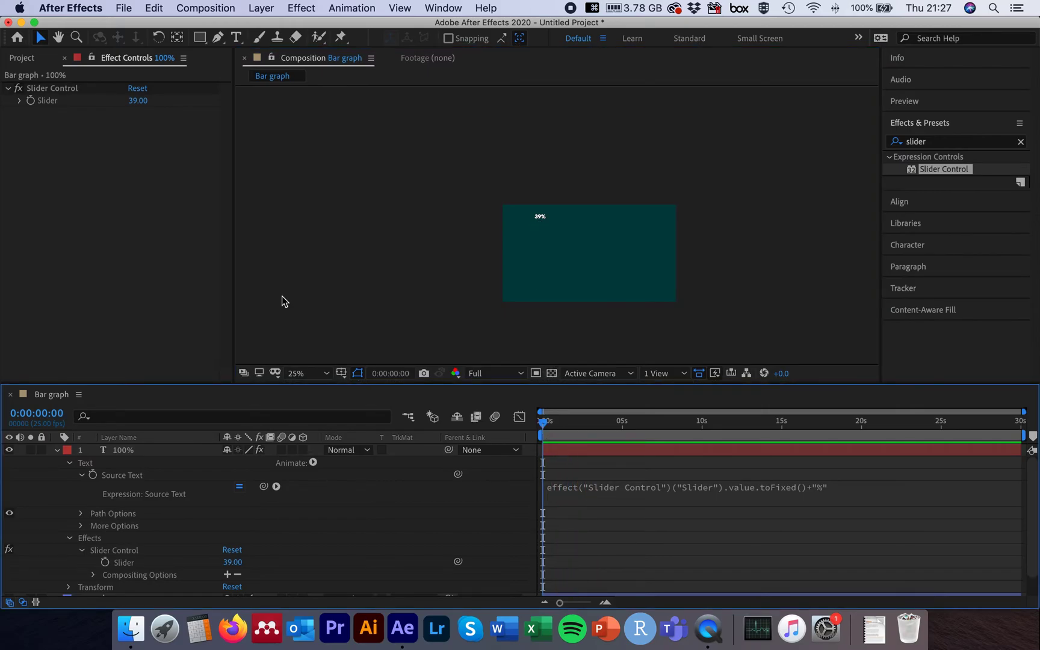
Set the 100% layer's Slider to 0 and start keyframing it at 0:00:00:00
mouse_move(233, 562)
mouse_down()
mouse_move(269, 564)
mouse_move(253, 562)
mouse_up()
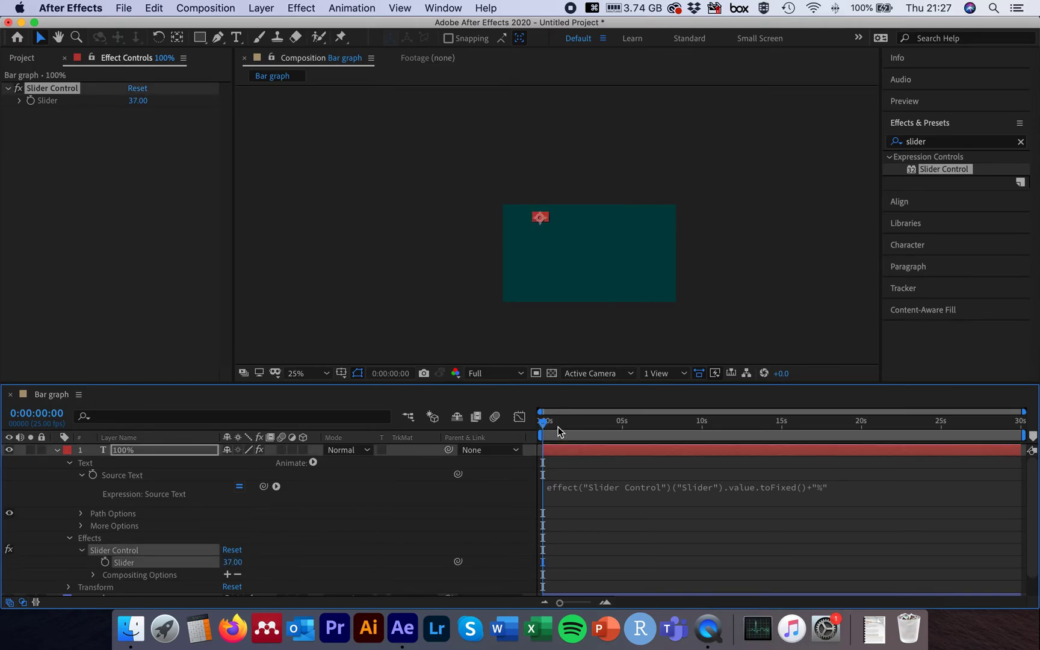
click(233, 563)
text(0)
key(Return)
click(104, 563)
Move 50 frames forward to 0:00:02:00 and set the Slider to 100
click(38, 415)
text(+50)
key(Return)
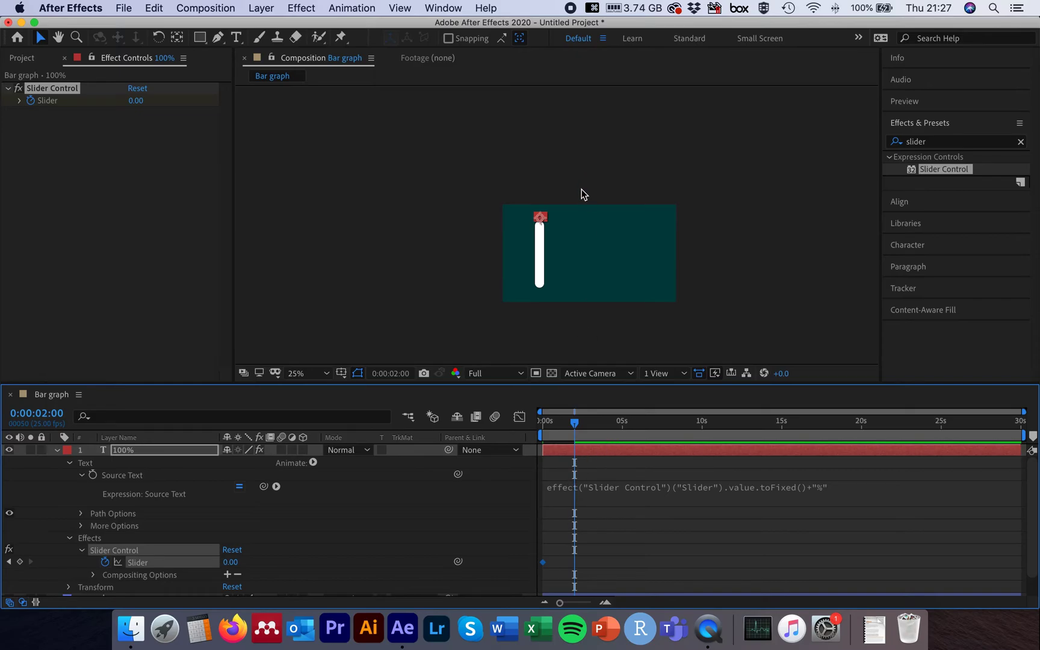
click(230, 563)
text(1)
key(Return)
Apply Easy Ease to both Slider keyframes of the 100% layer
drag(594, 570, 534, 555)
right_click(575, 565)
mouse_move(652, 597)
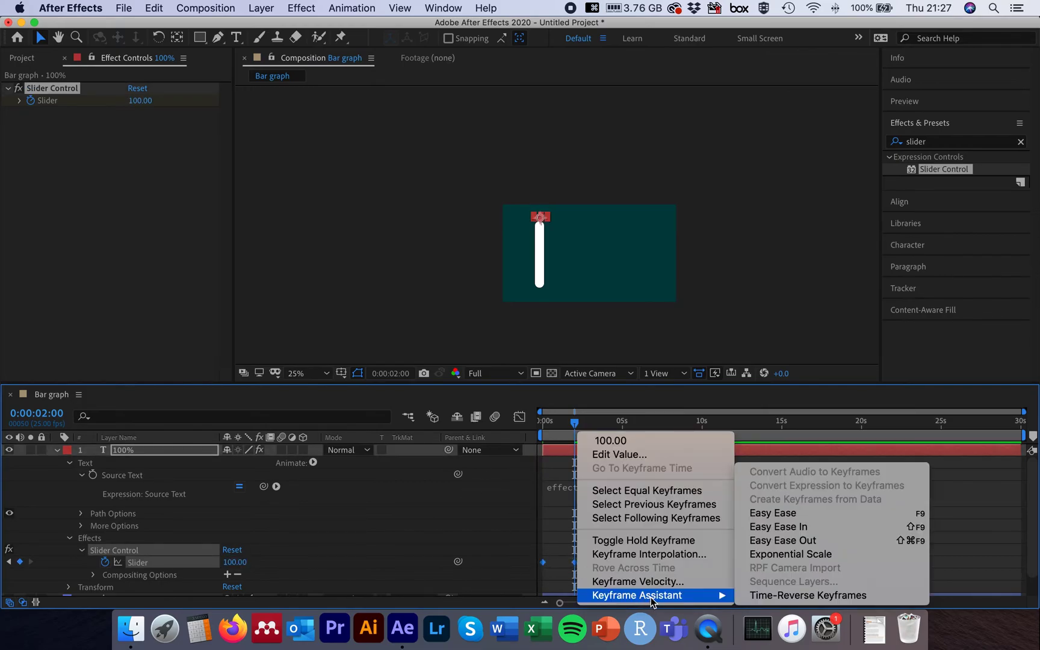
click(827, 513)
click(422, 227)
Play the animation from the start to check the percentage counting up along with the bar
key(period)
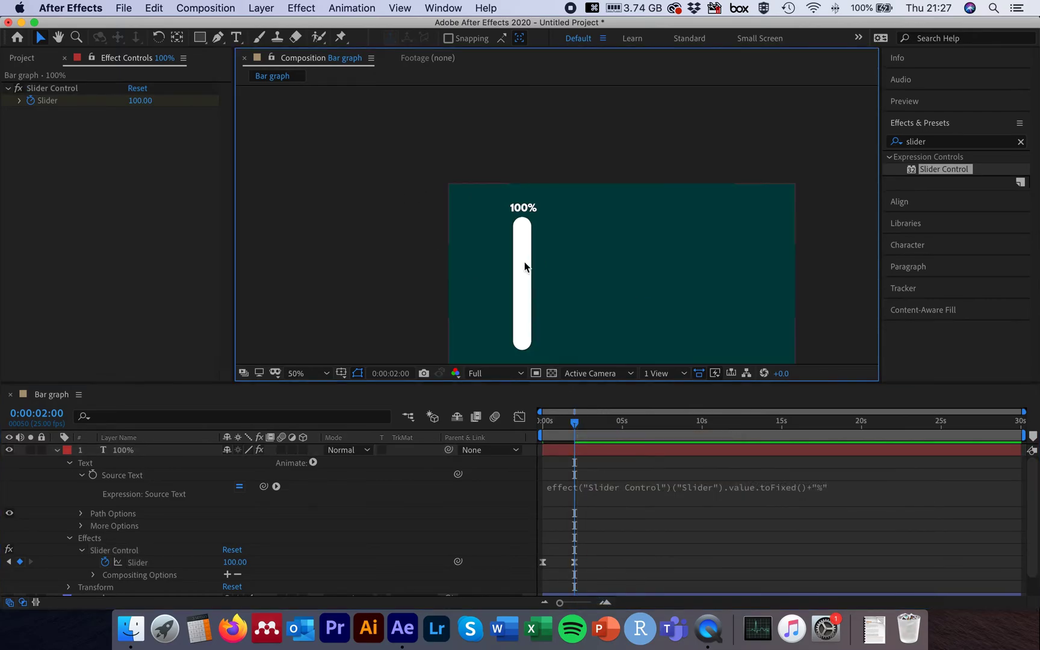
drag(575, 427, 543, 424)
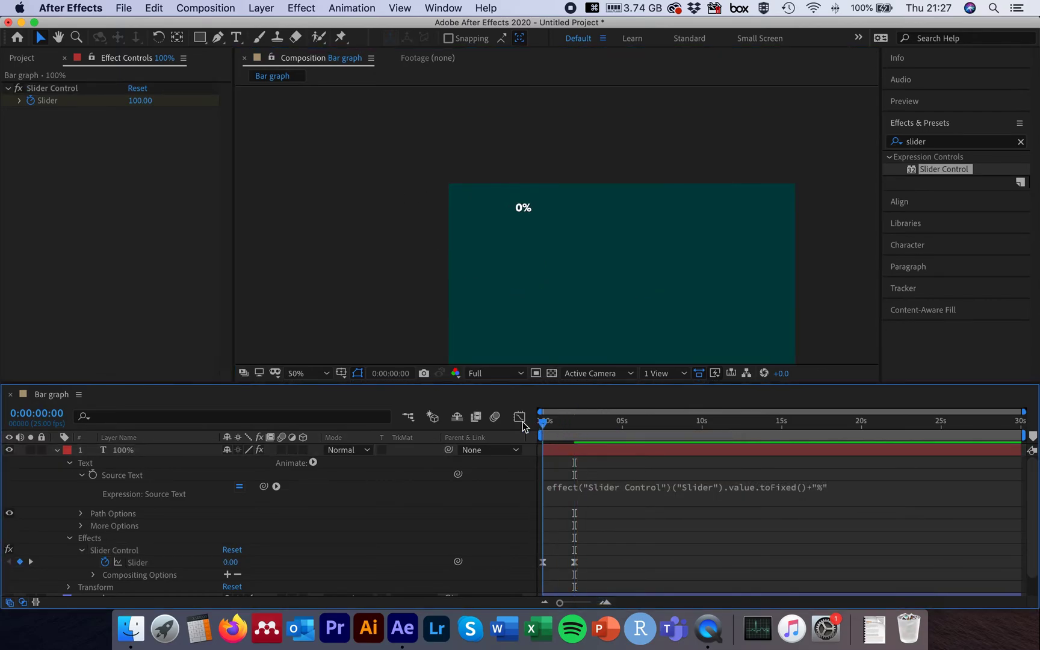
key(space)
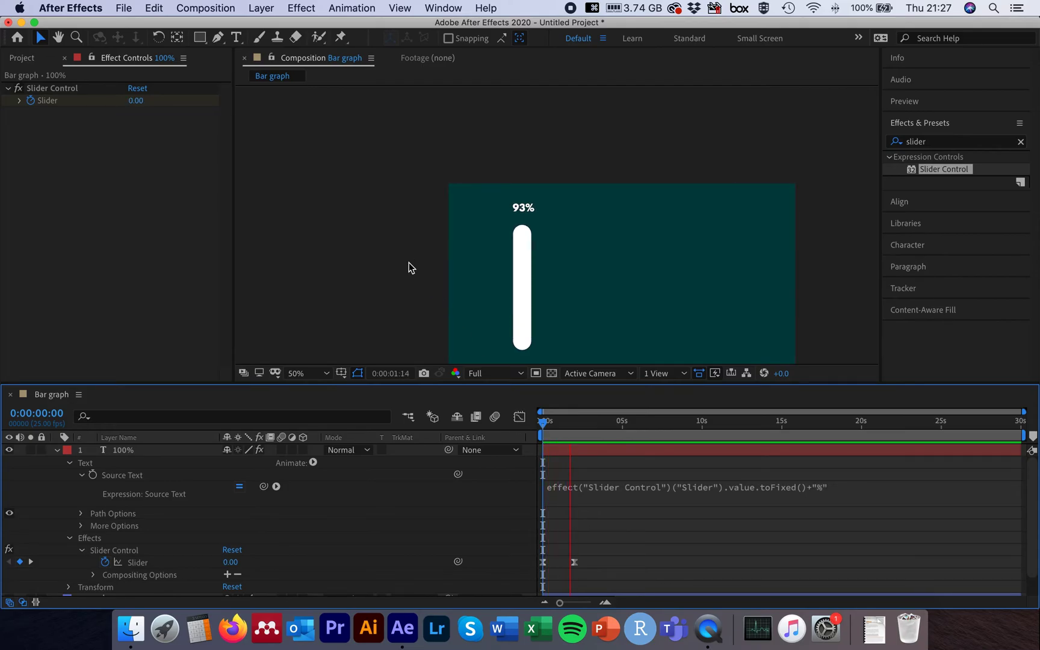
click(544, 425)
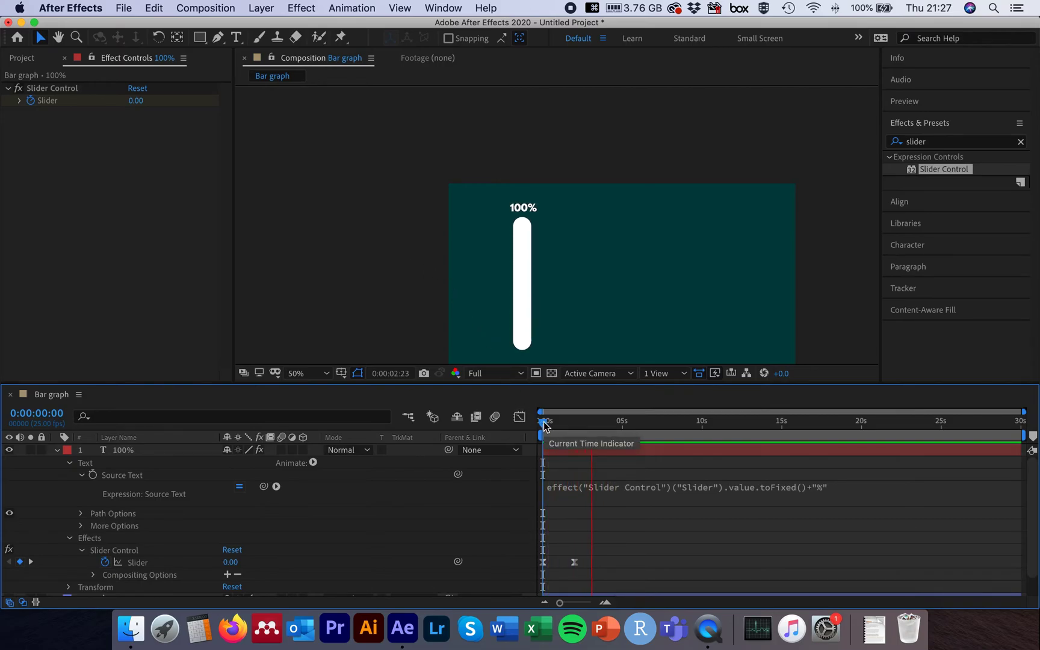
key(space)
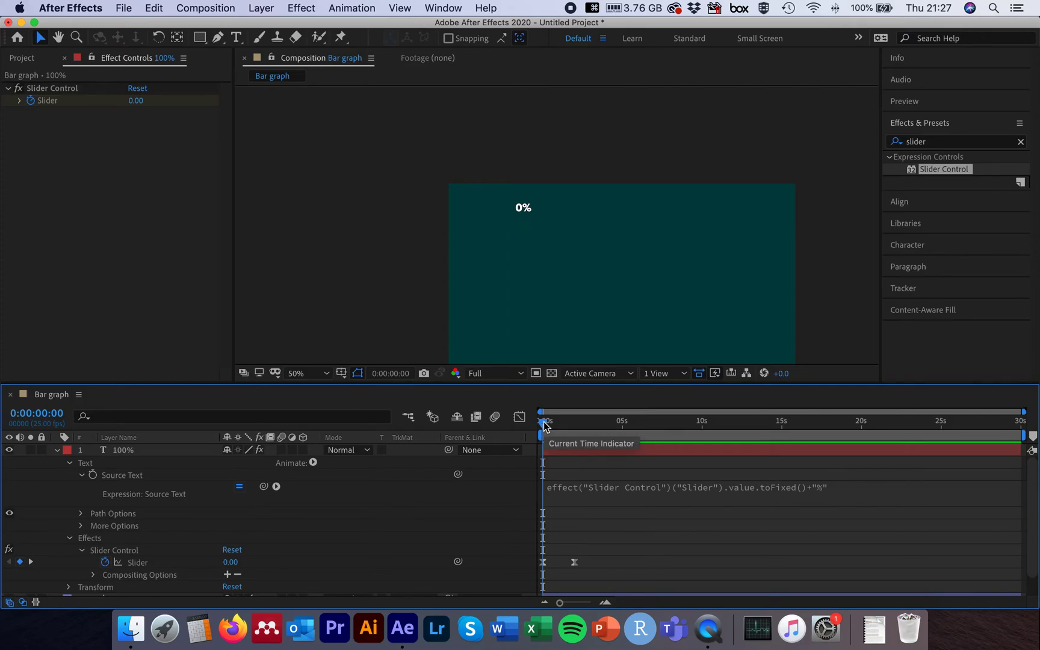
Reveal the keyframed properties of all layers in the timeline
click(152, 450)
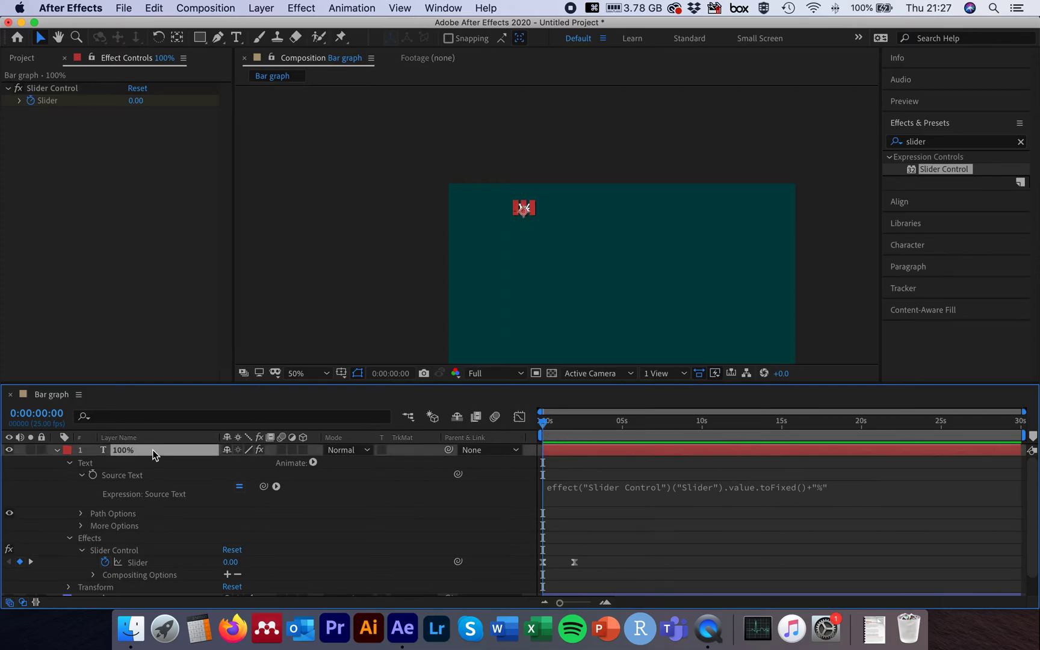
key(super+a)
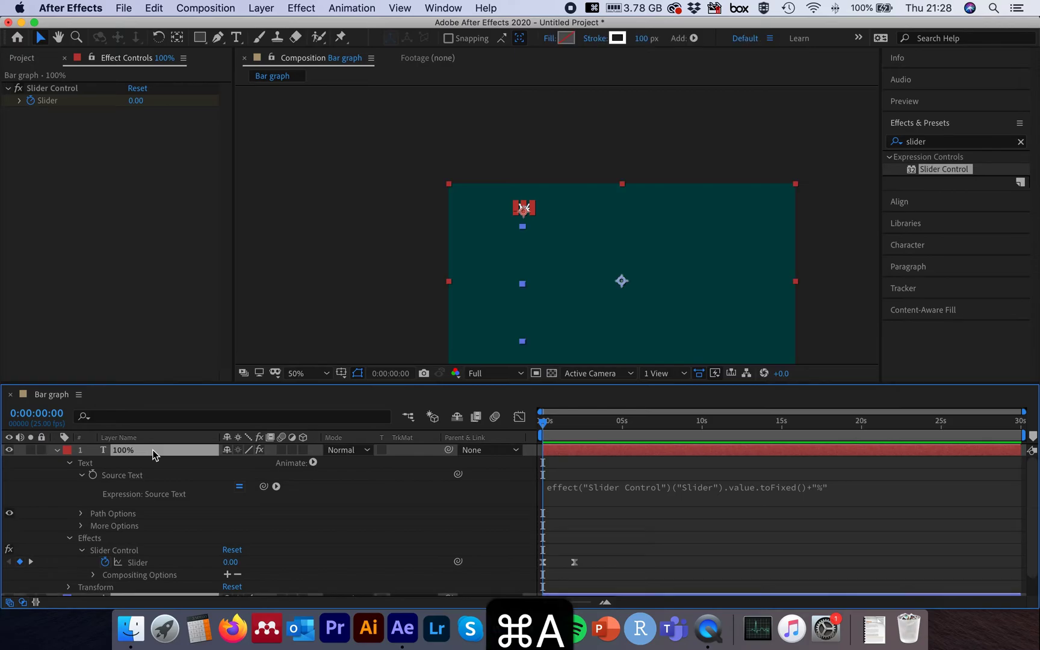
key(u)
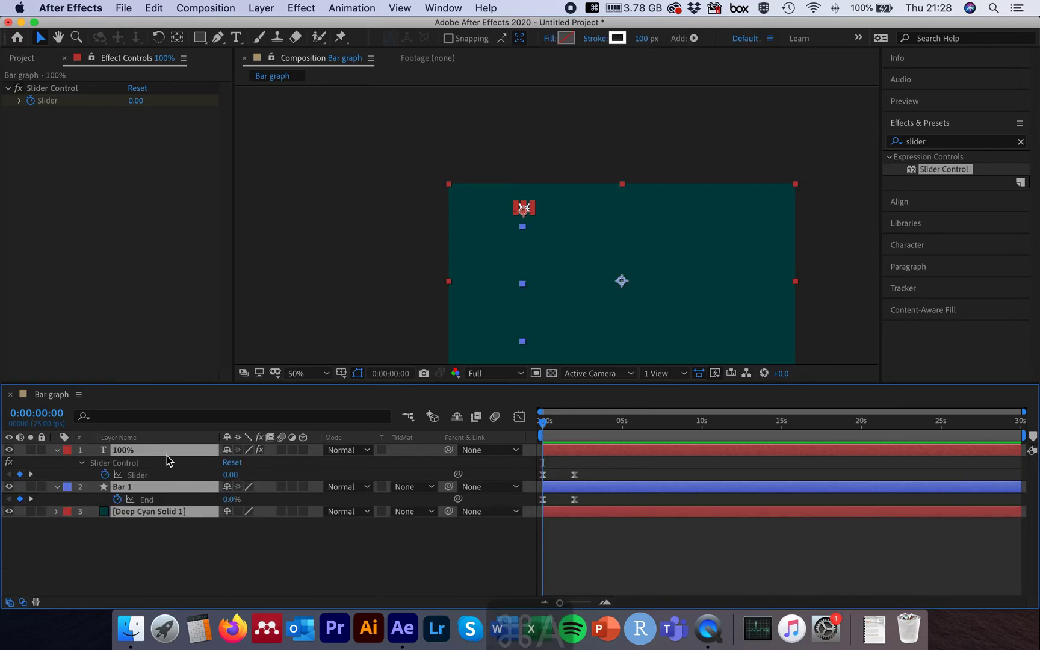
click(206, 550)
Keyframe the Opacity of the 100% and Bar 1 layers together at 0% on the first frame
click(141, 485)
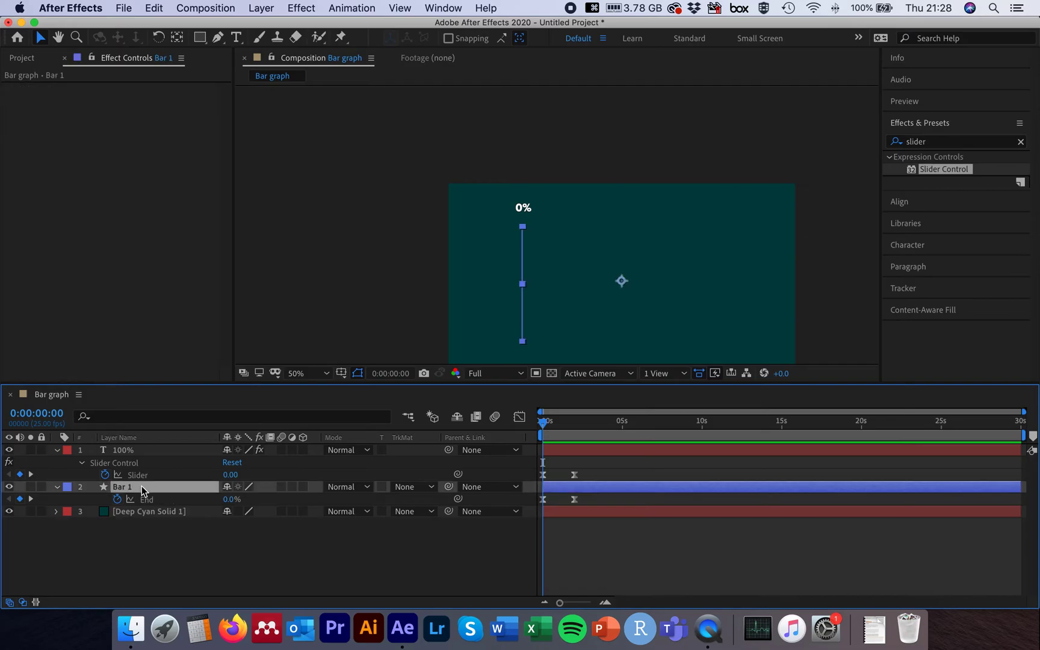
shift+click(147, 454)
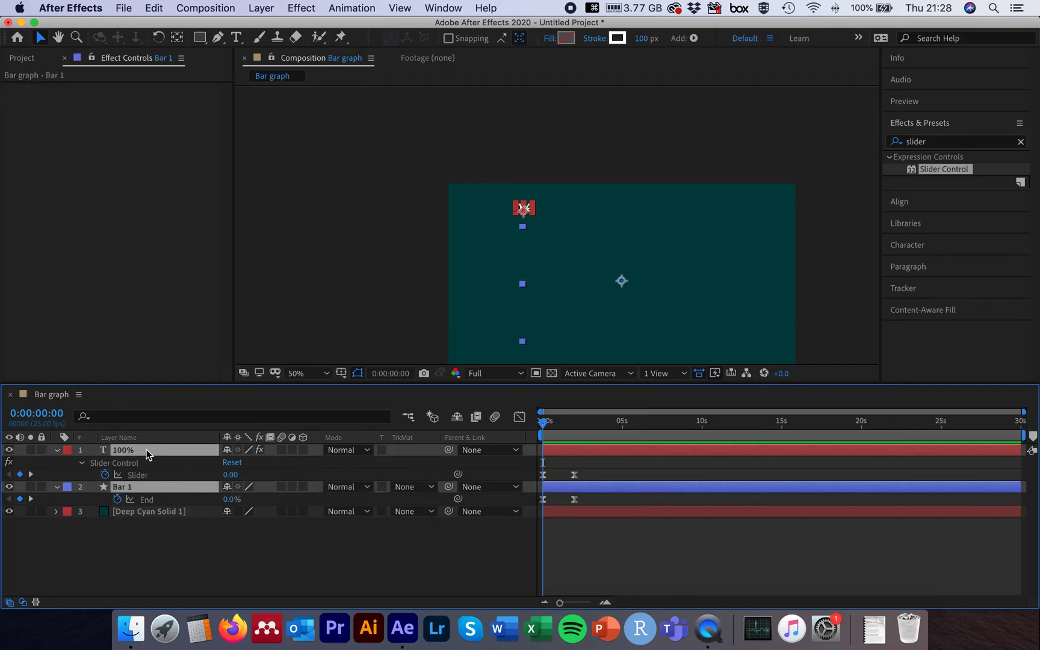
key(t)
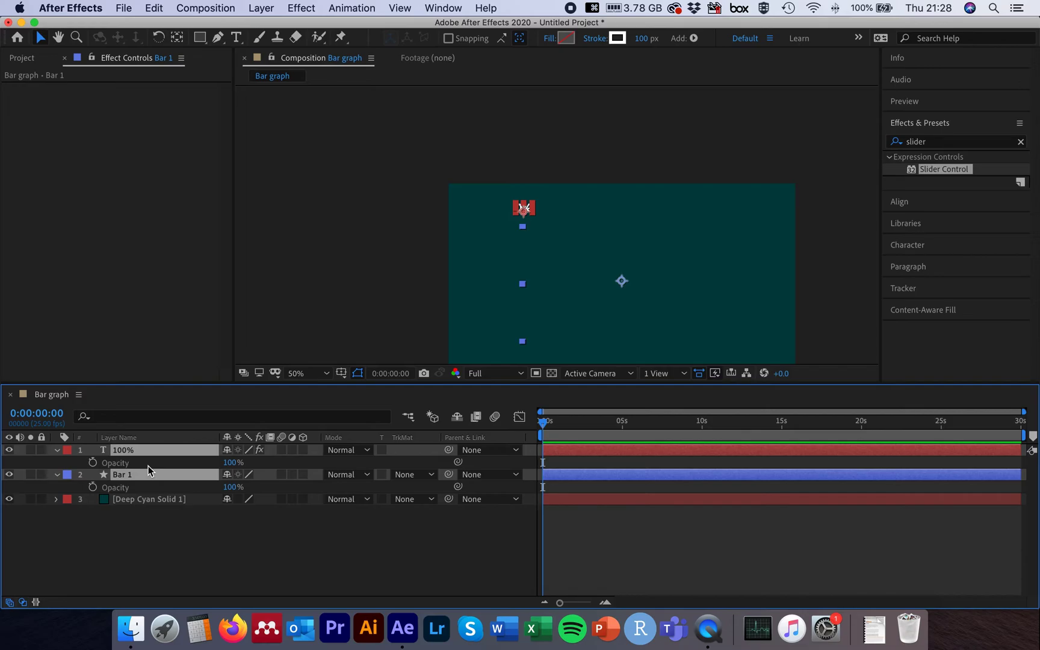
click(93, 463)
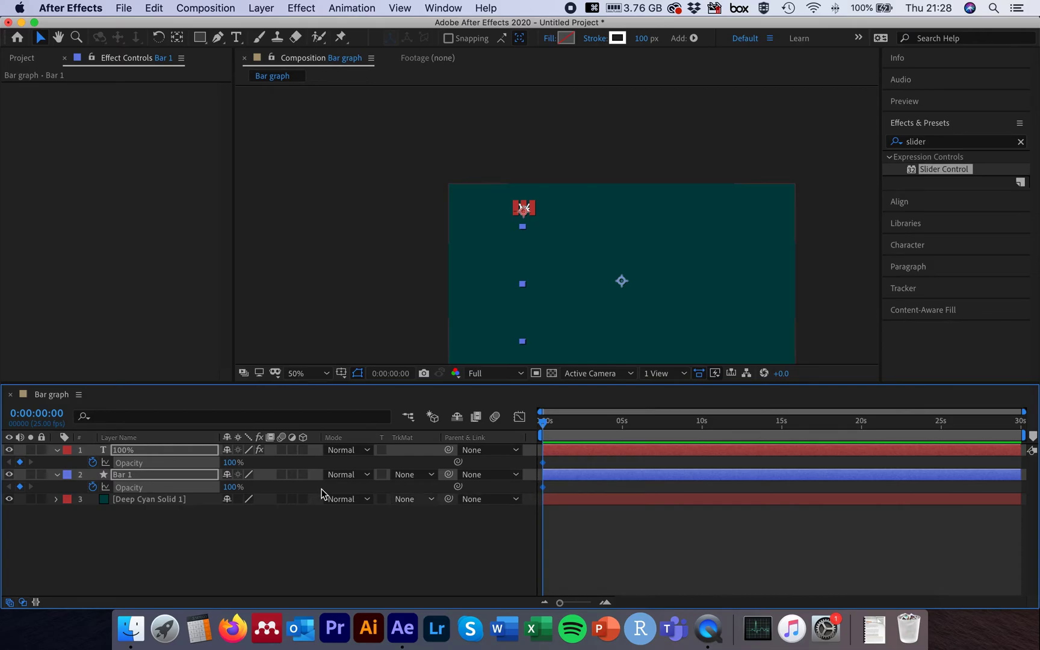
drag(232, 463, 101, 470)
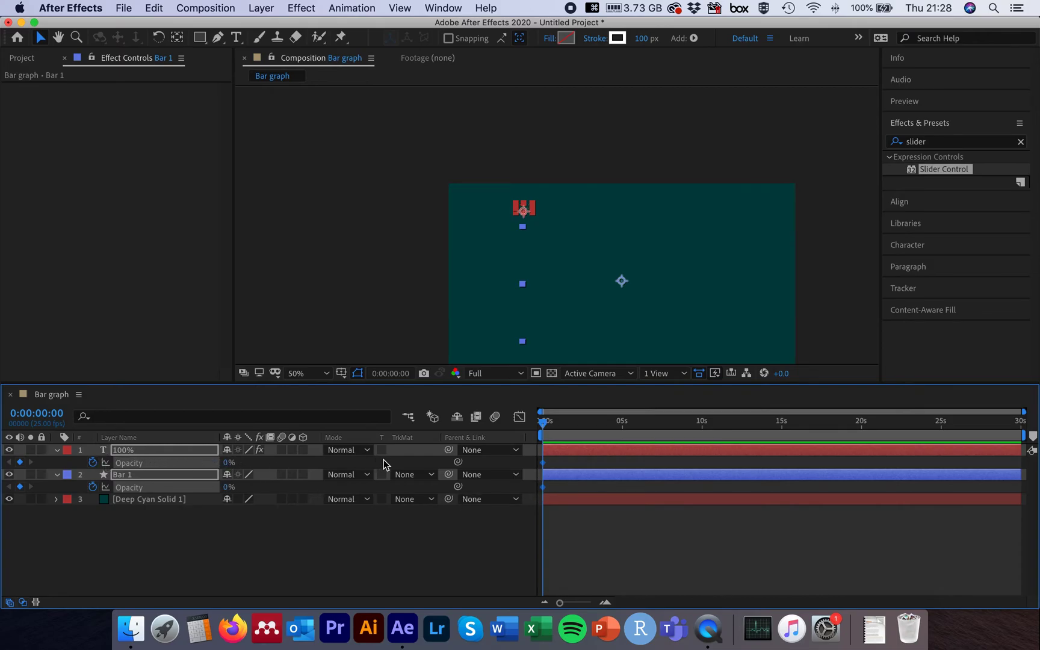
Go to 0:00:02:00 and set the Opacity of both the 100% and Bar 1 layers to 100%
click(53, 418)
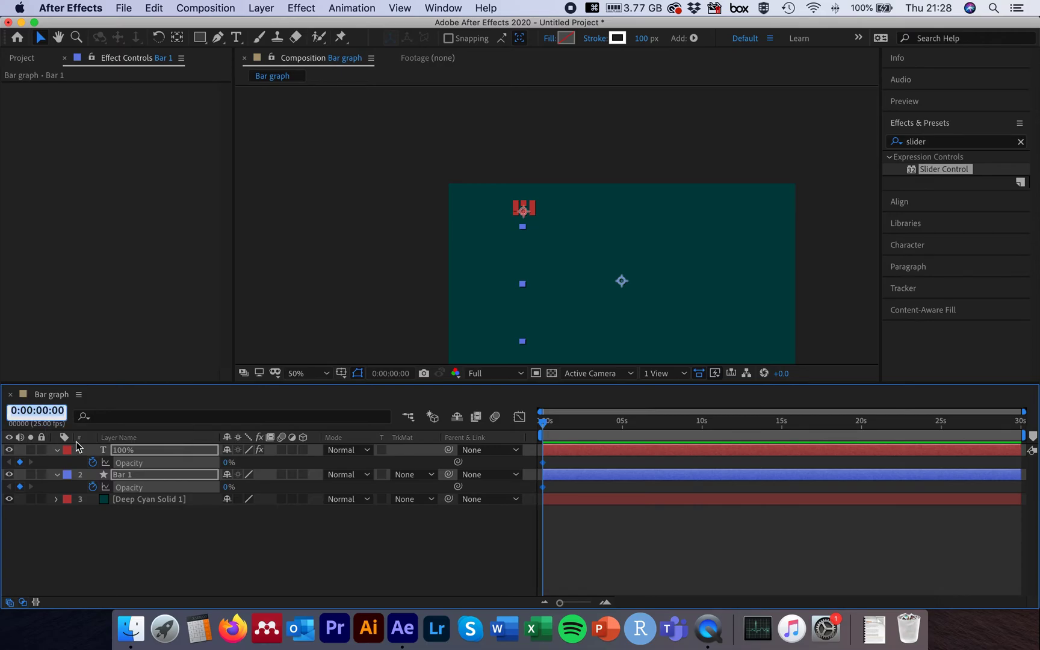
text(200)
key(Return)
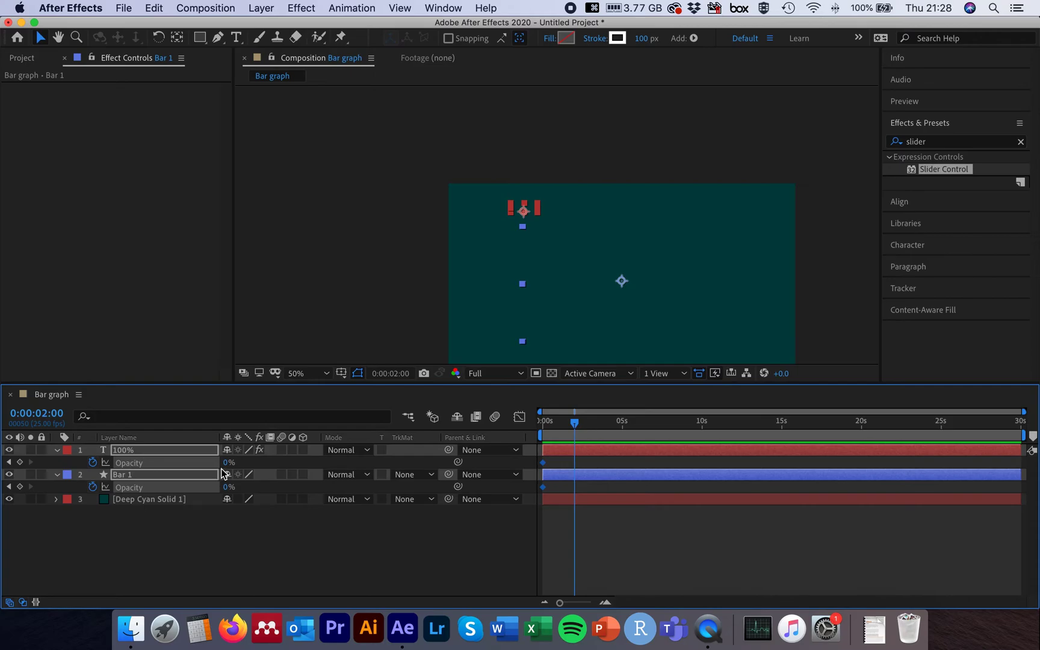
drag(229, 462, 339, 472)
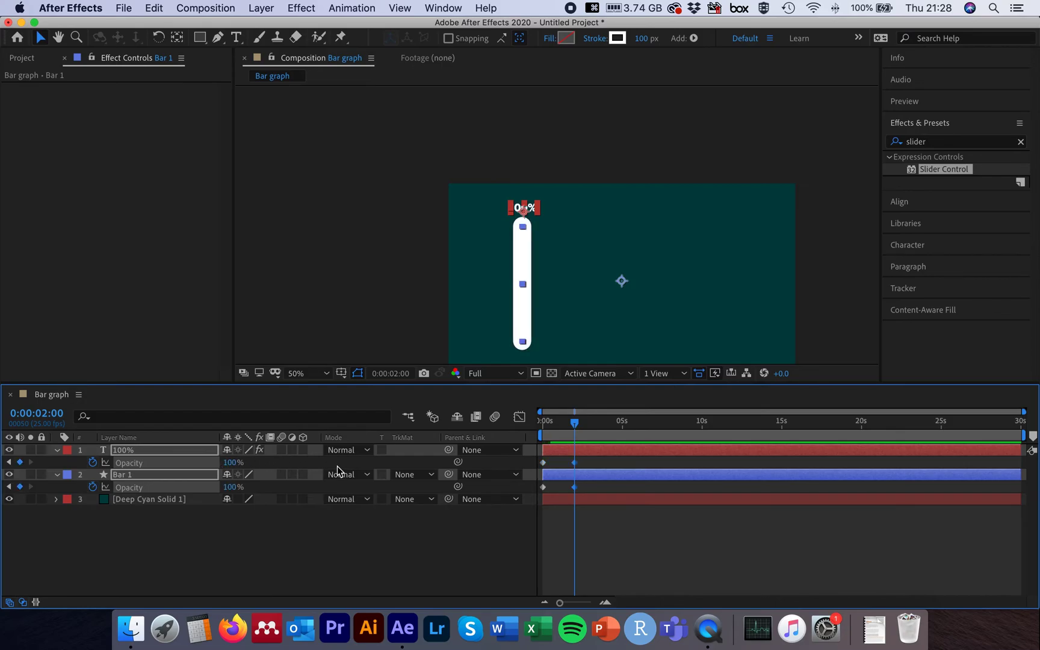
Apply Easy Ease to all Opacity keyframes of the 100% and Bar 1 layers and return to 0:00:00:00
drag(604, 490, 540, 465)
right_click(575, 465)
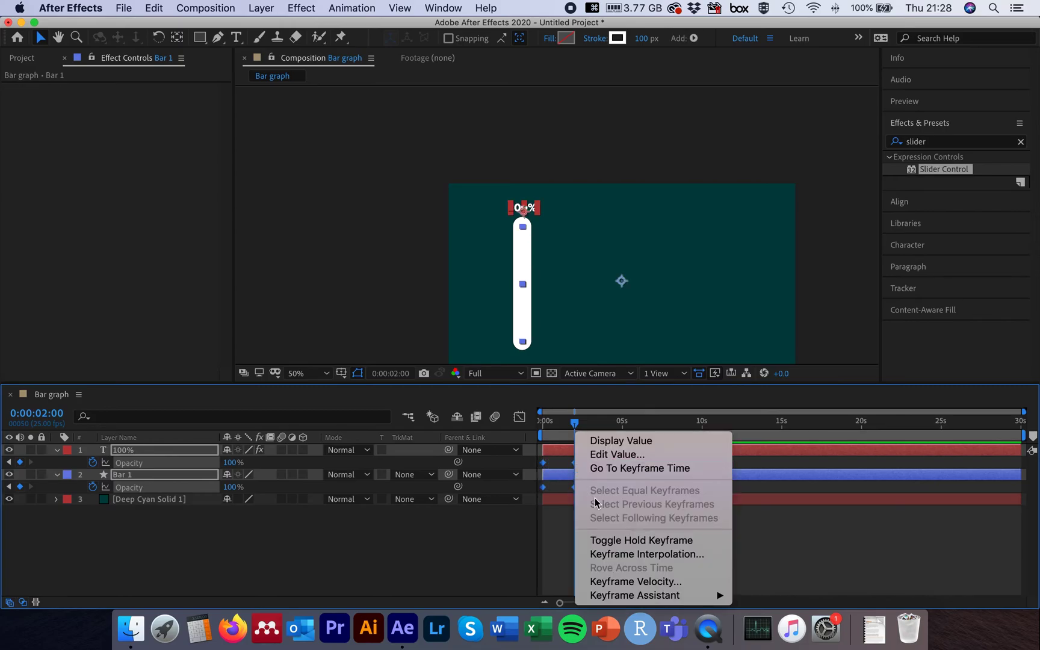
mouse_move(626, 596)
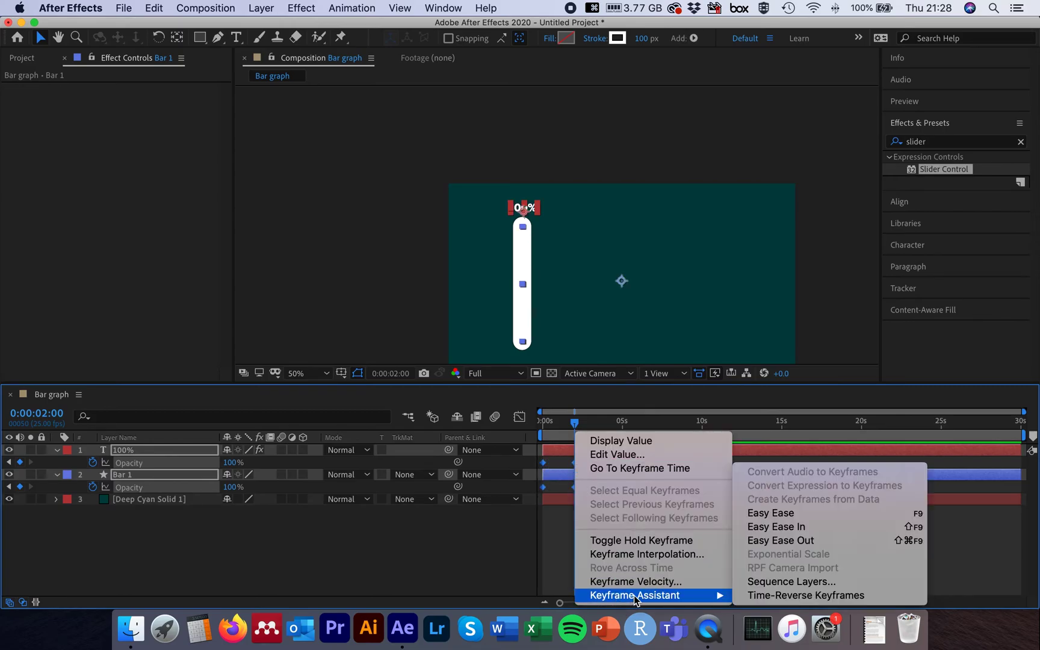
click(812, 519)
drag(576, 424, 535, 425)
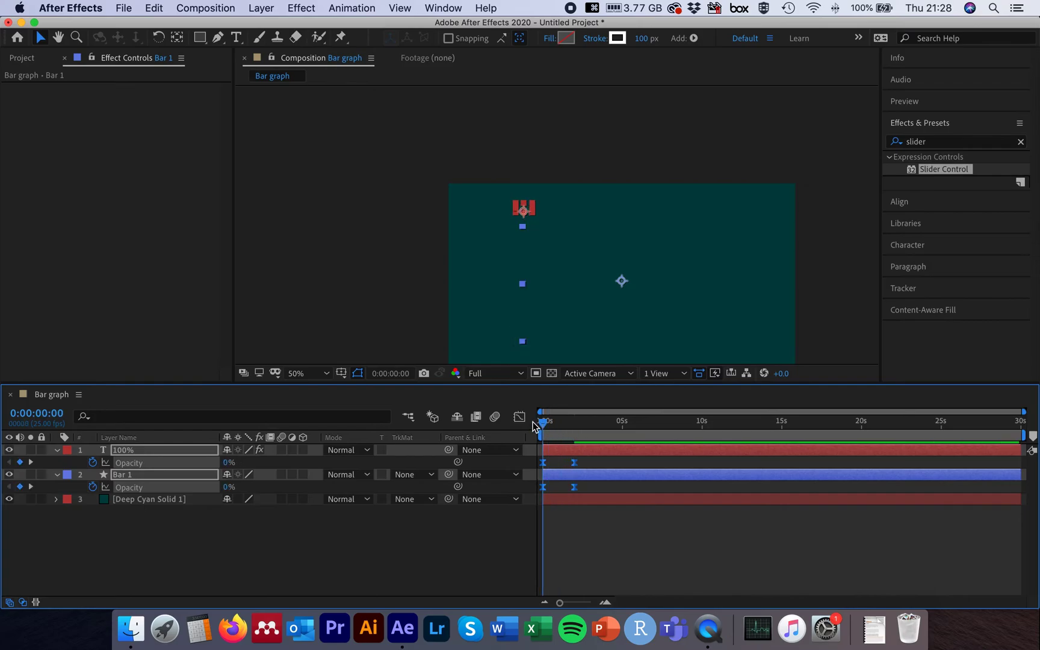
click(355, 301)
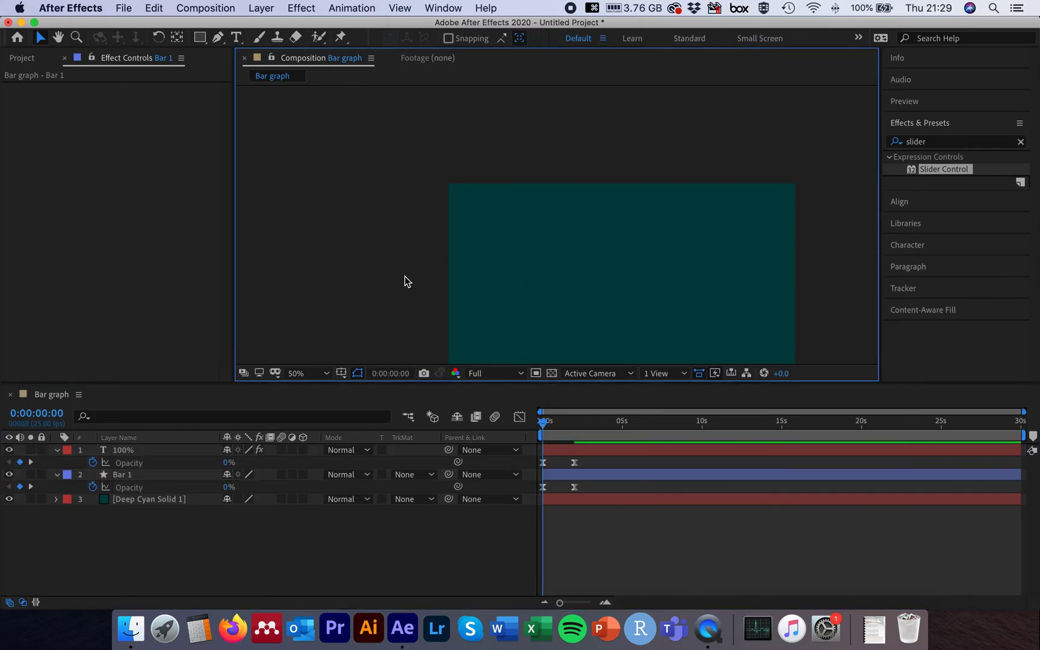
Fit the whole composition in view and preview the first bar's fade-in animation from the first frame
key(slash)
key(comma)
key(space)
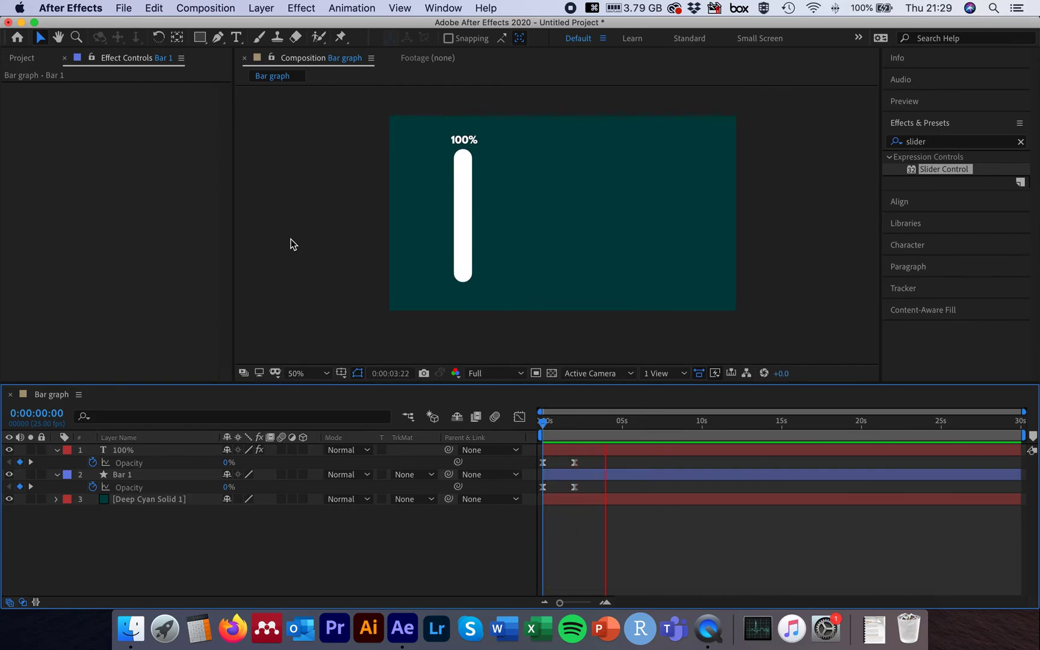
click(542, 424)
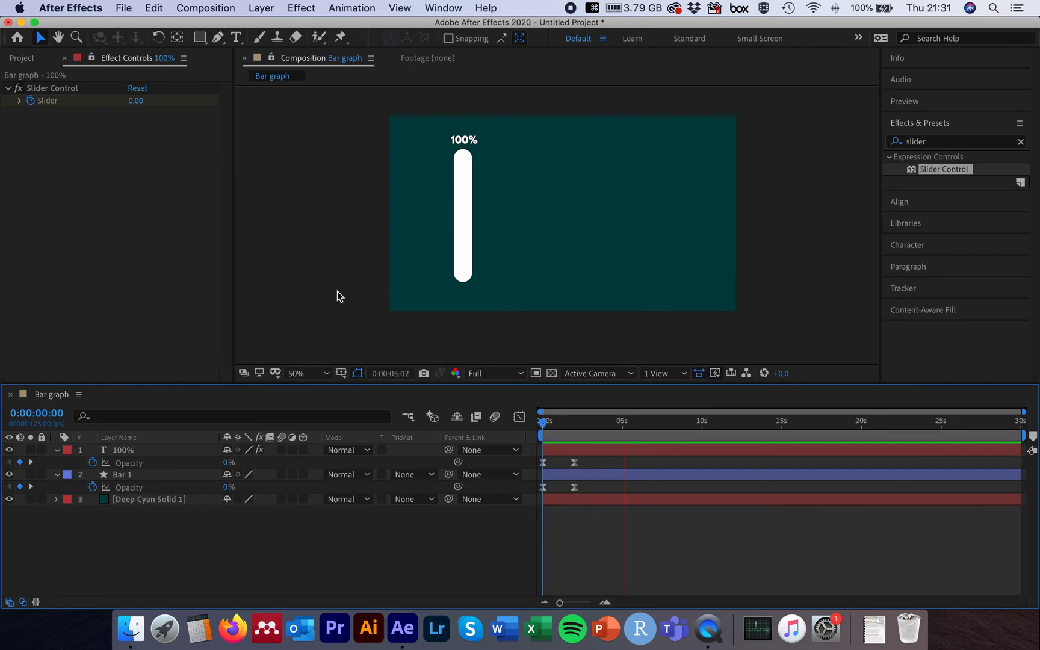
click(544, 425)
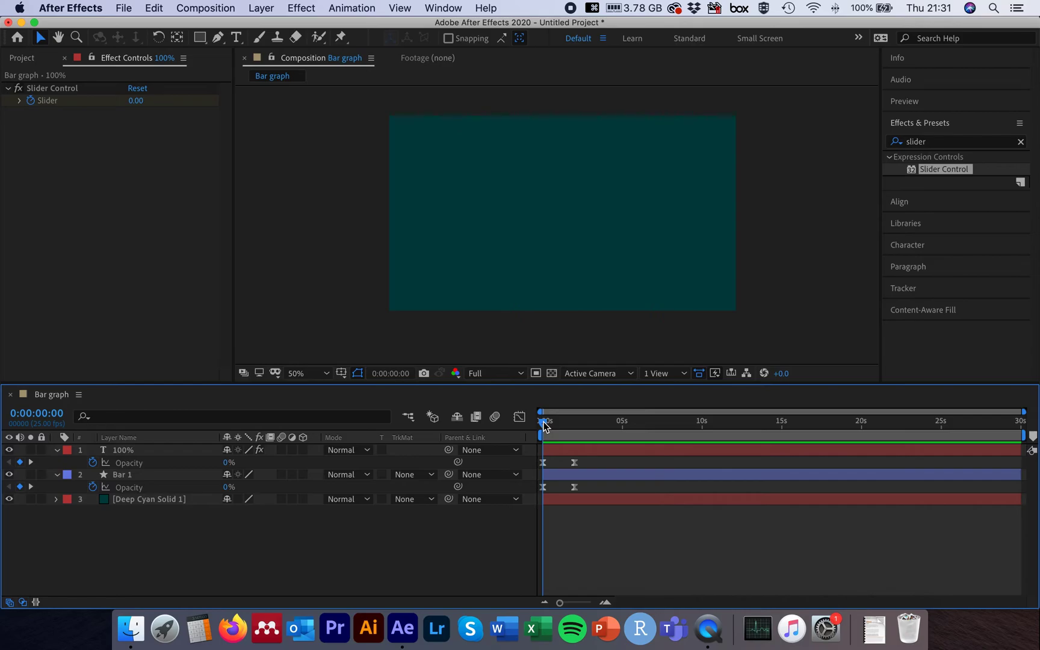
Duplicate the 100% and Bar 1 layers together by copying and pasting them in the composition
click(149, 448)
shift+click(148, 475)
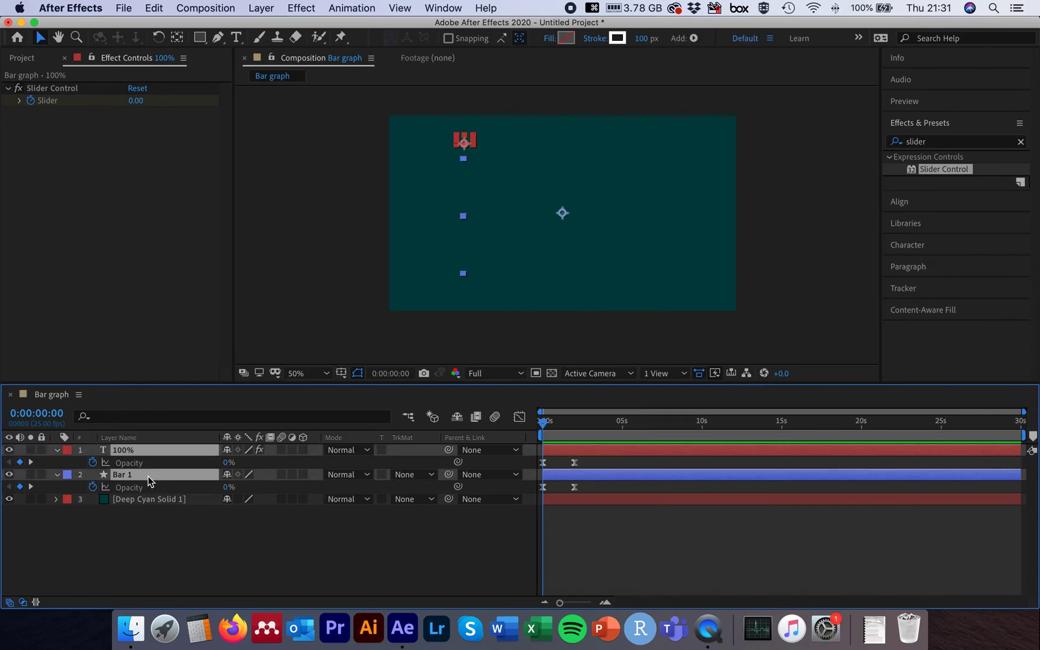
key(super+c)
key(super+v)
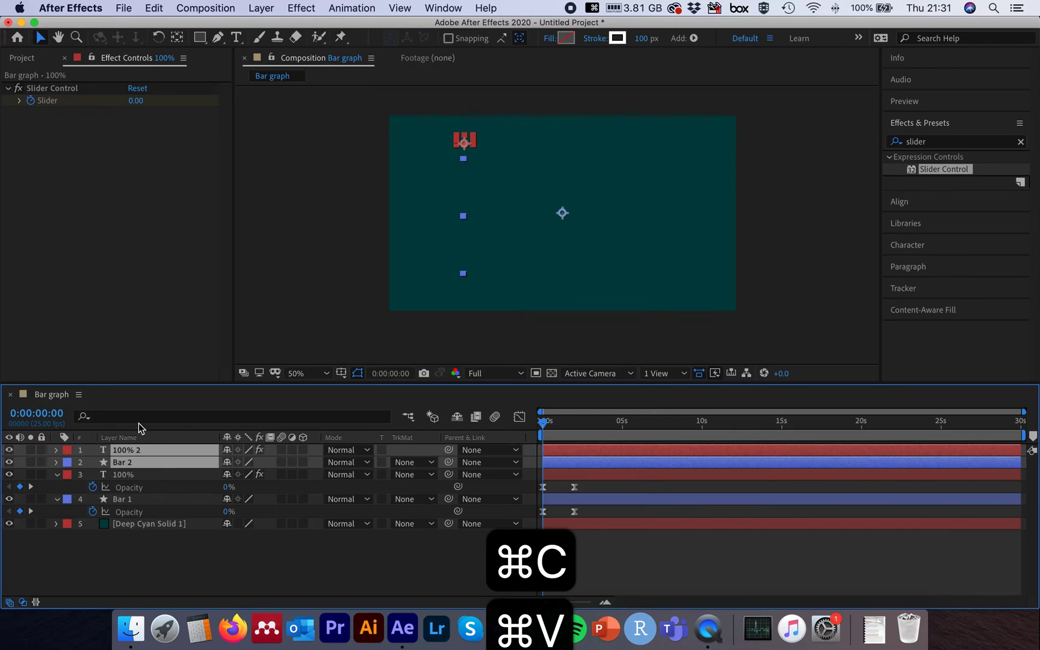
click(215, 545)
Rename the duplicated percentage text layer as 75%
click(159, 448)
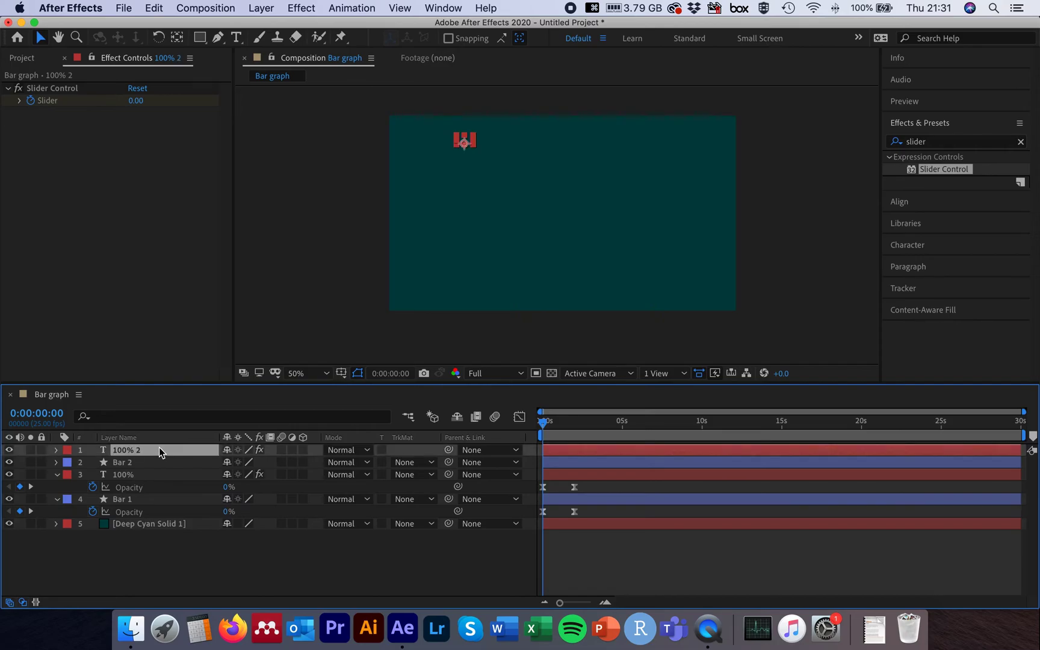
key(Return)
text(75%)
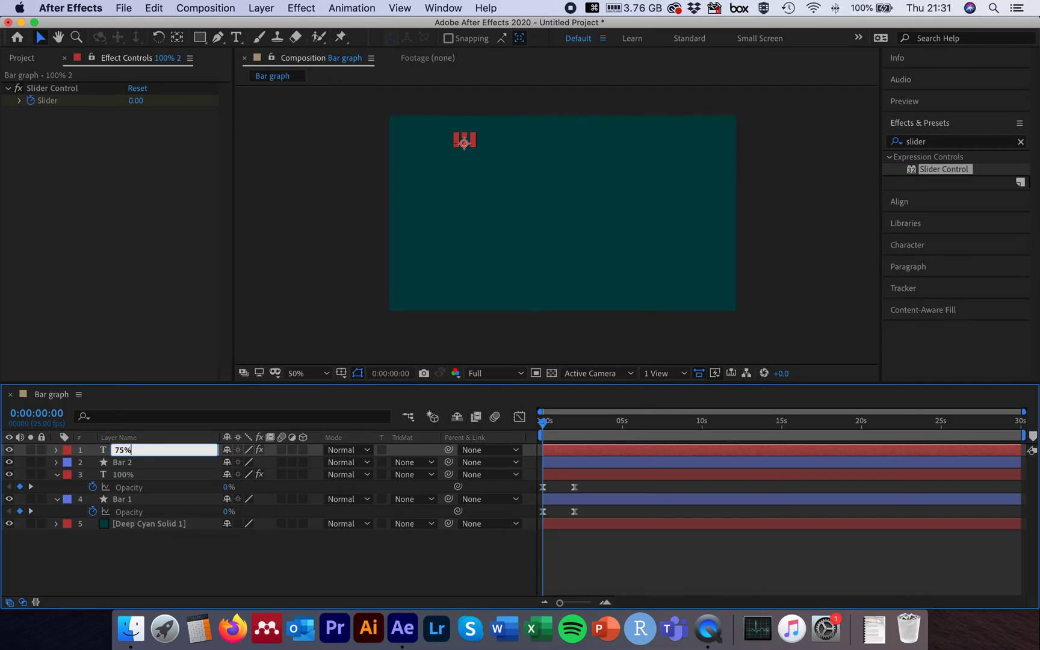
key(Return)
With the bars showing at 0:00:03:14, offset the X Position of the 75% and Bar 2 layers together by +150
drag(543, 423, 600, 427)
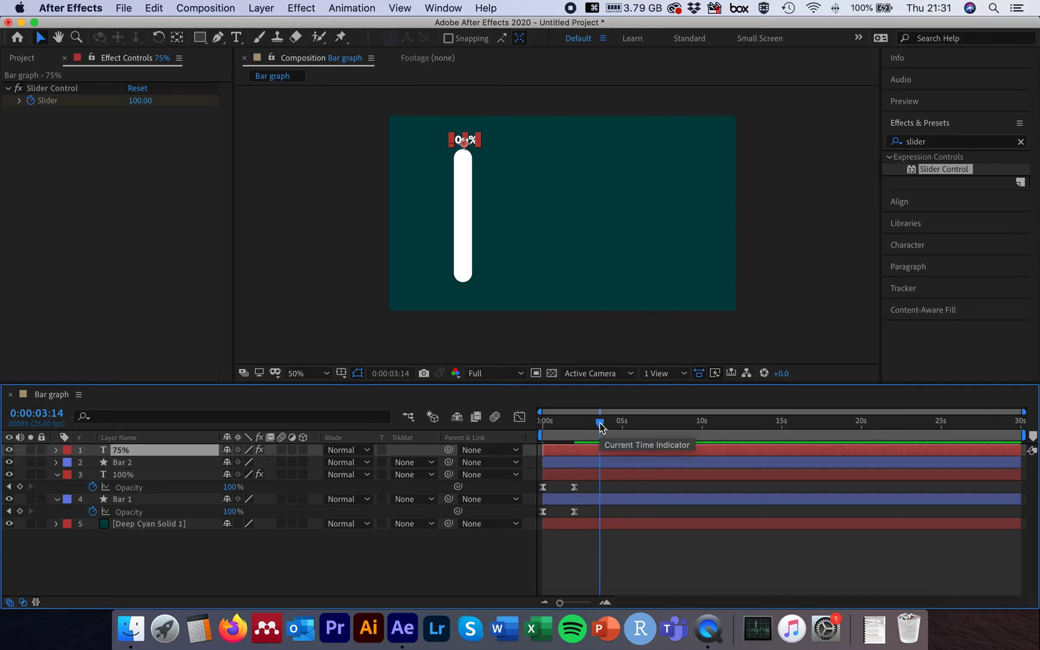
shift+click(149, 464)
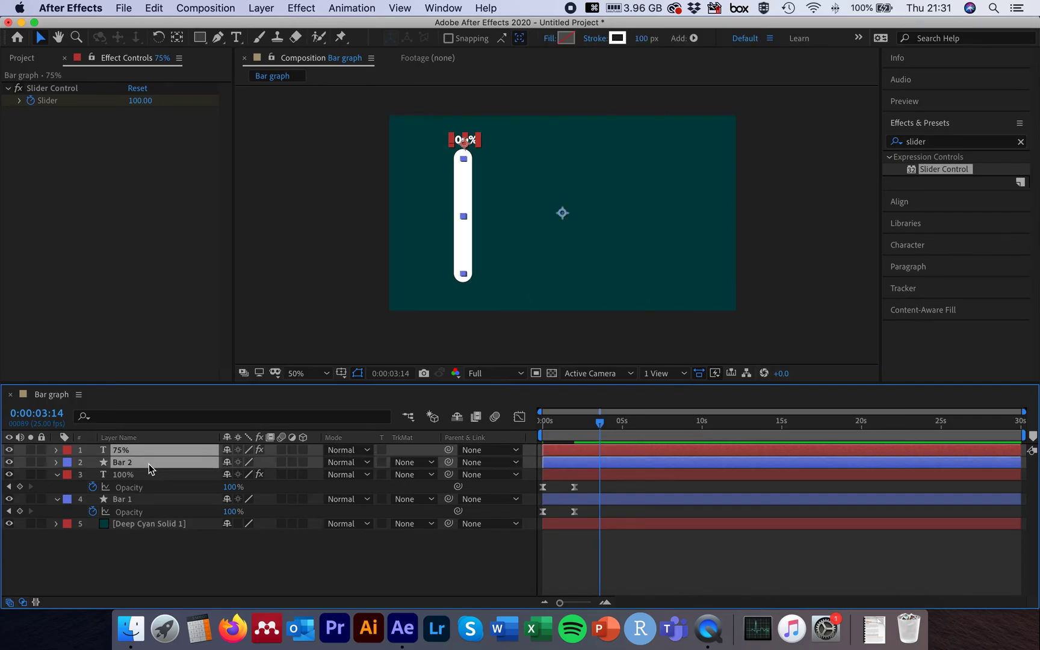
key(p)
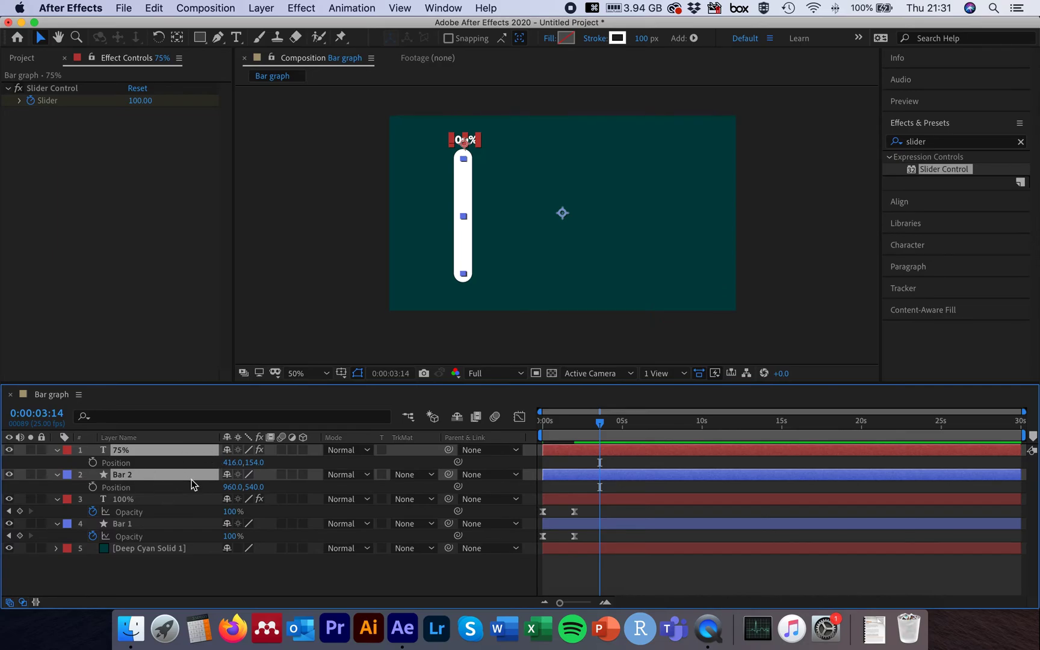
click(235, 463)
text(+150)
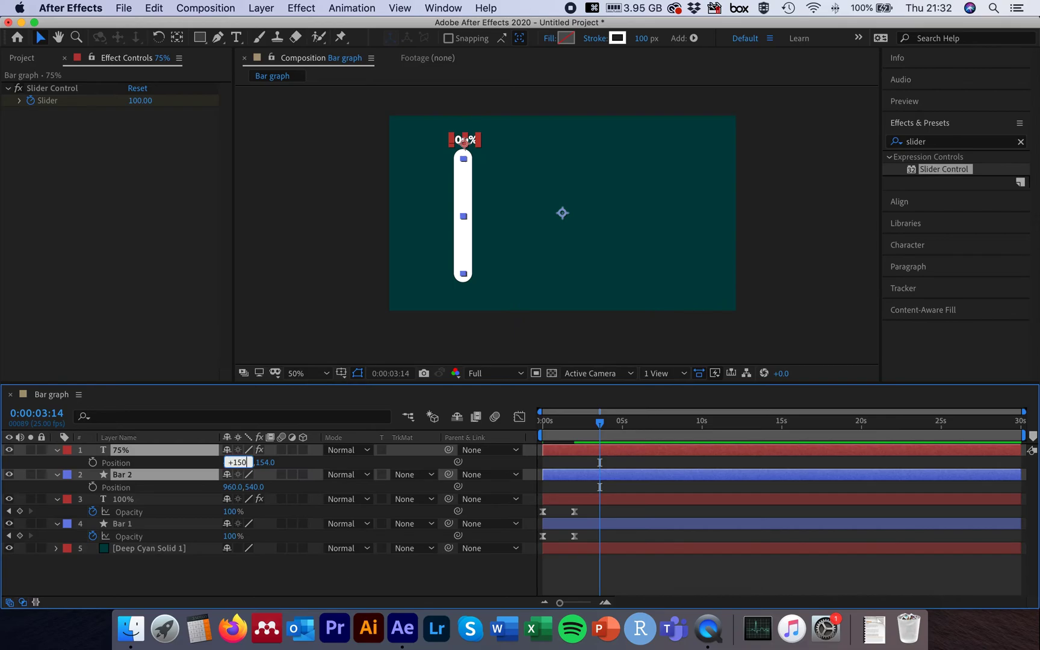
key(Return)
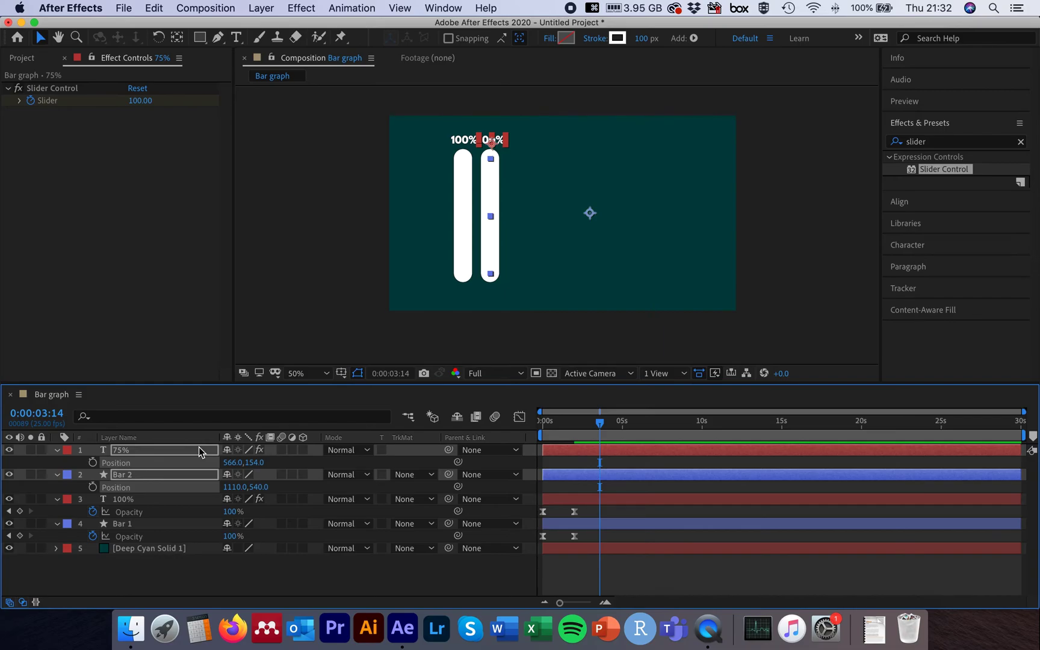
click(282, 309)
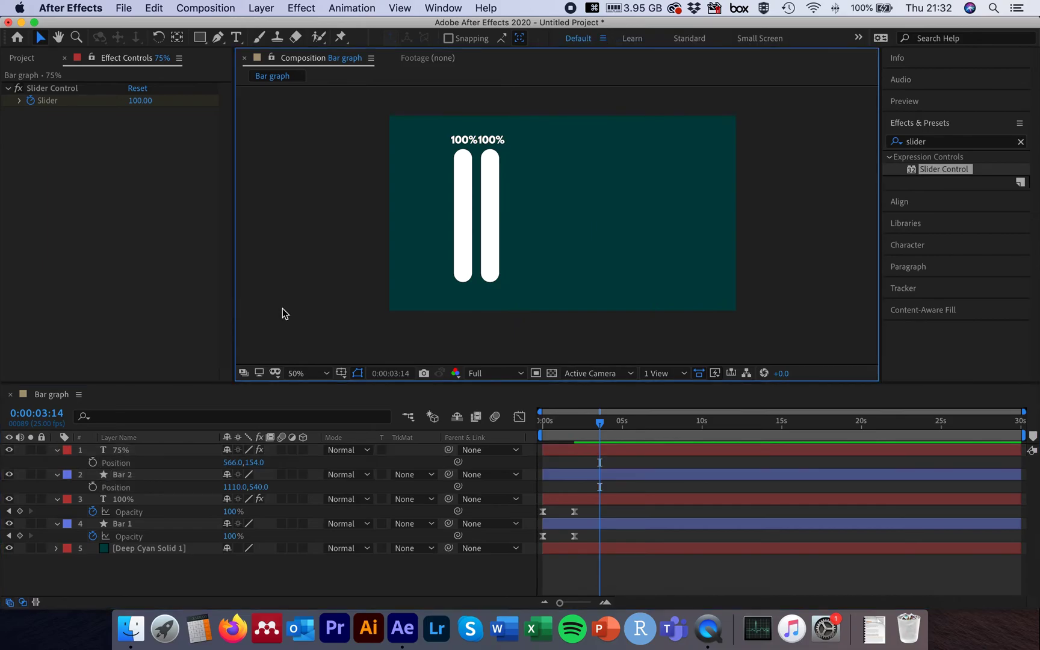
Set the 75% layer's Slider Control keyframe at 0:00:02:00 to 75
click(141, 450)
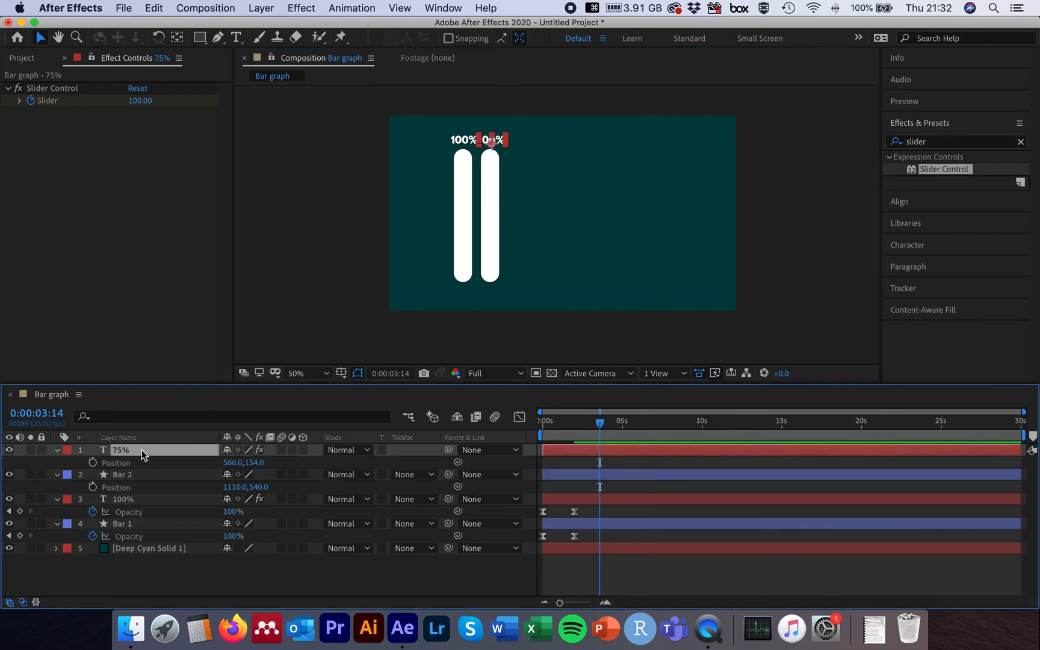
click(58, 450)
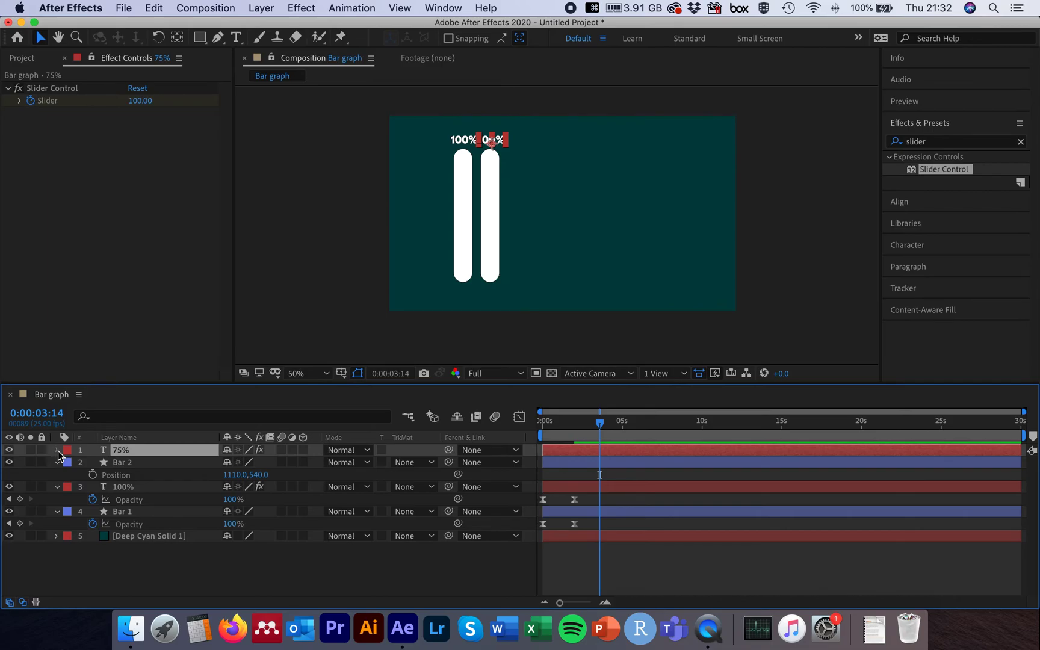
click(58, 451)
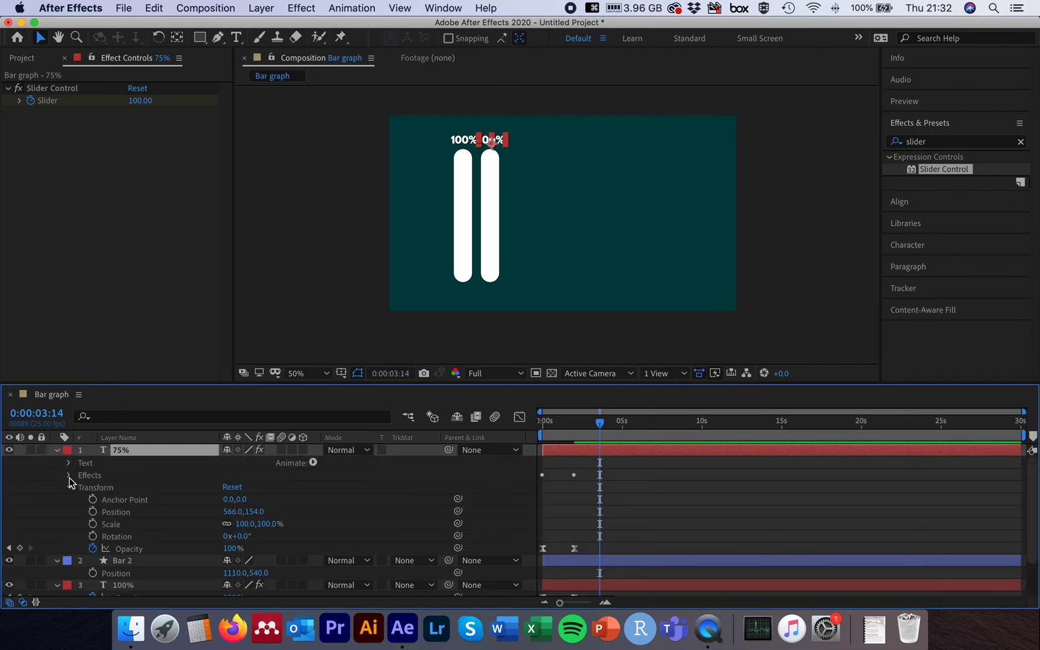
click(69, 475)
click(82, 489)
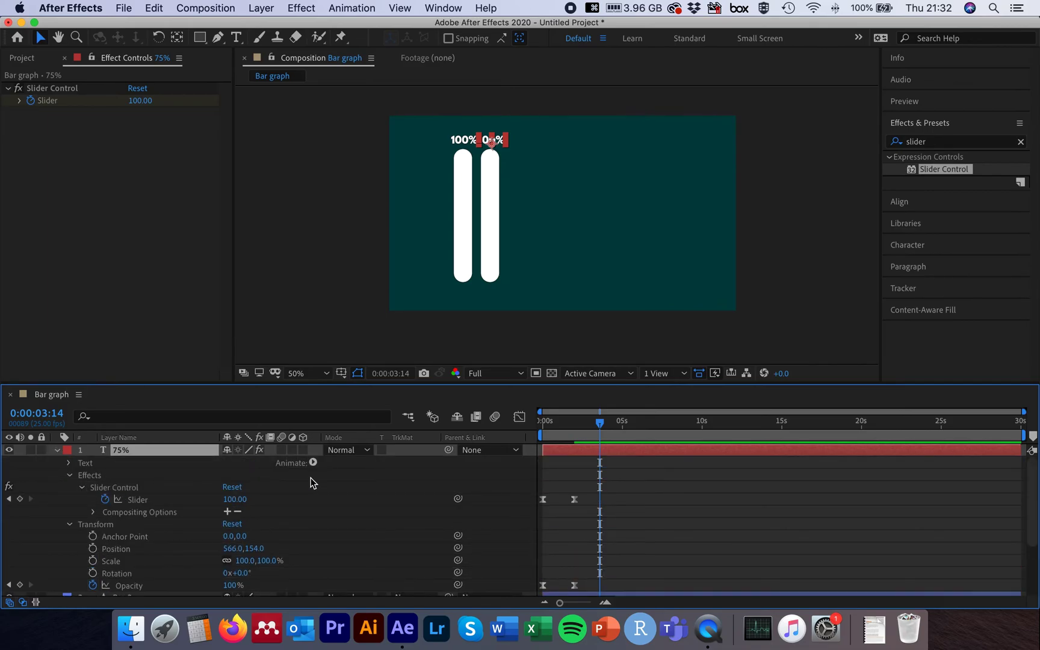
drag(601, 427, 581, 431)
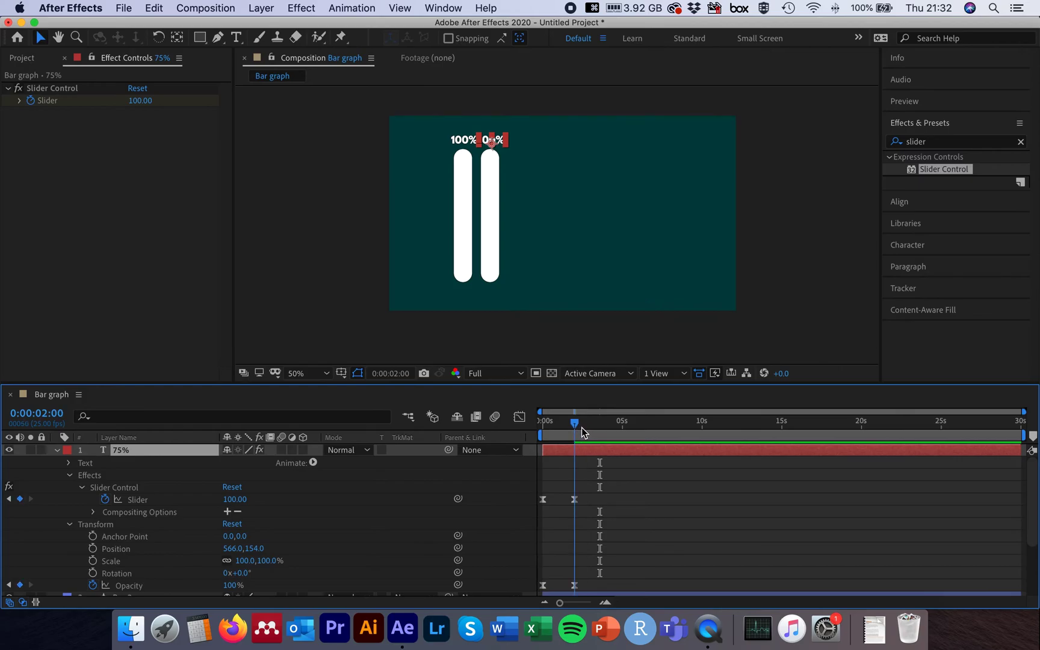
click(574, 501)
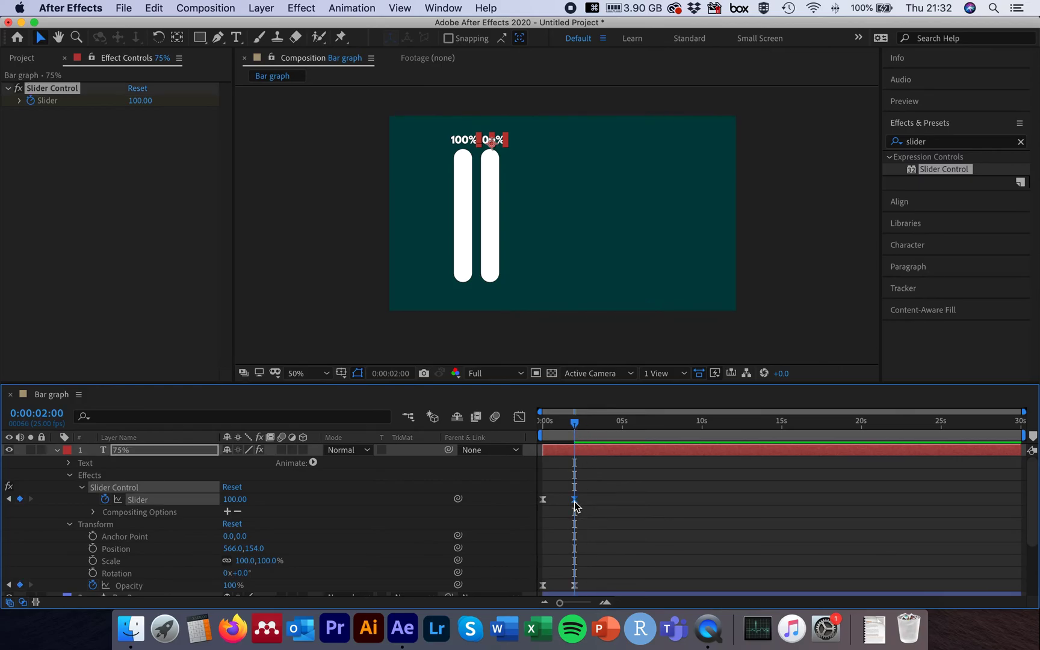
click(236, 501)
text(75)
key(Return)
click(394, 184)
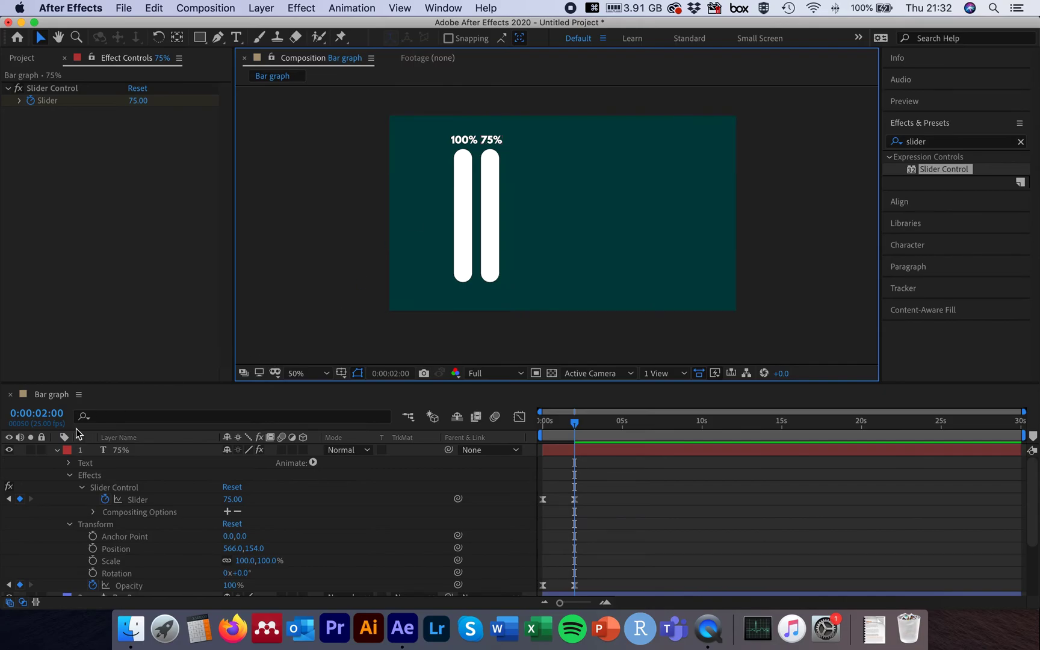
Set Bar 2's Trim Paths End keyframe at 0:00:02:00 to 75%
click(58, 452)
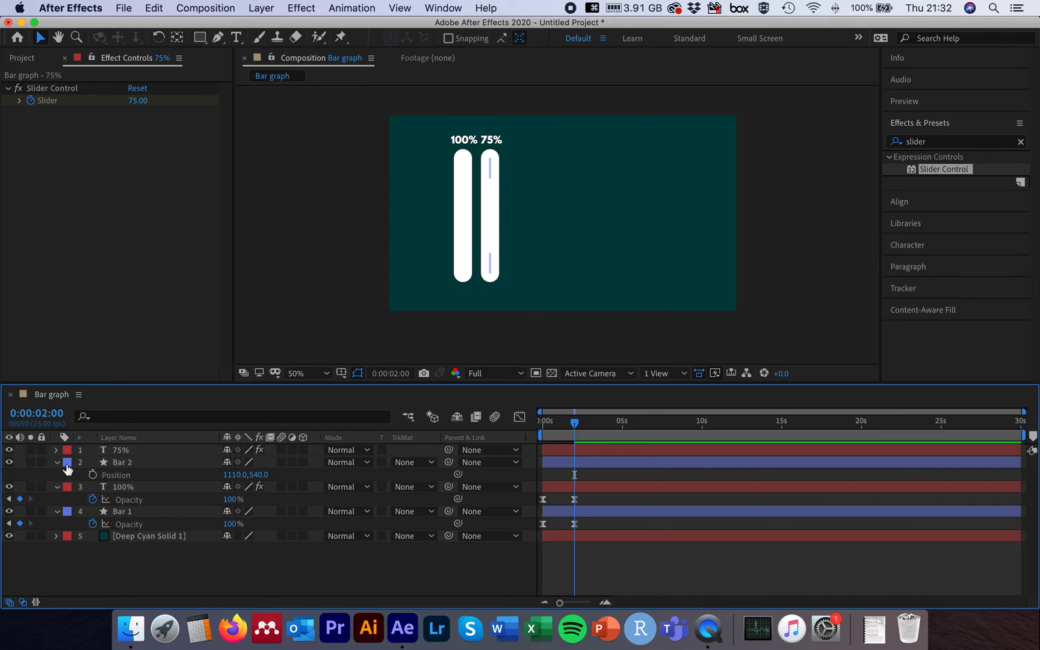
click(57, 464)
click(57, 463)
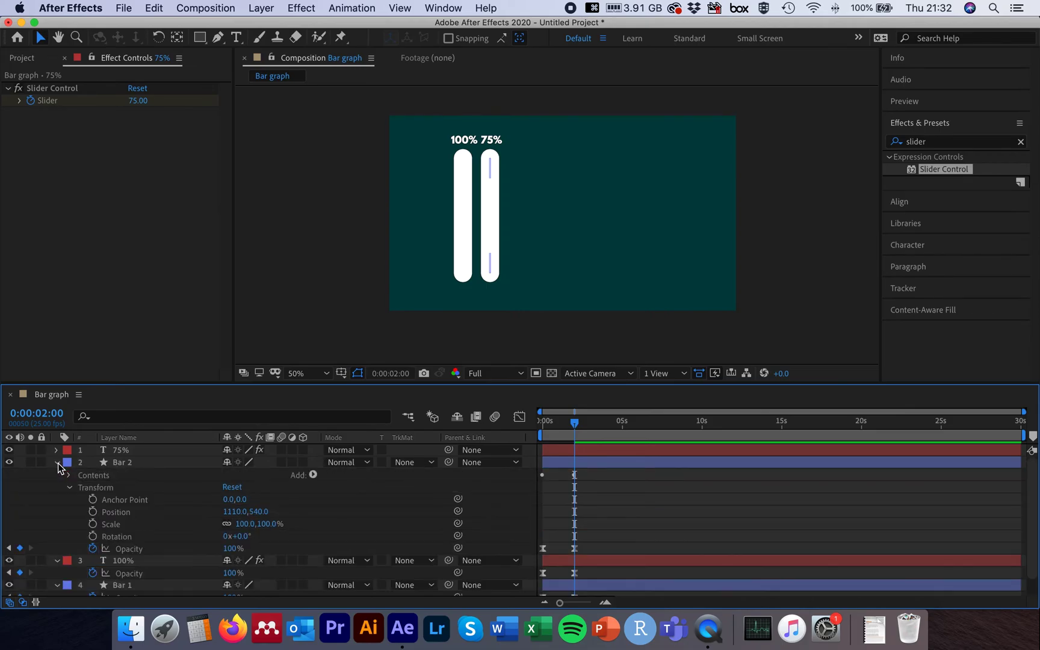
click(70, 475)
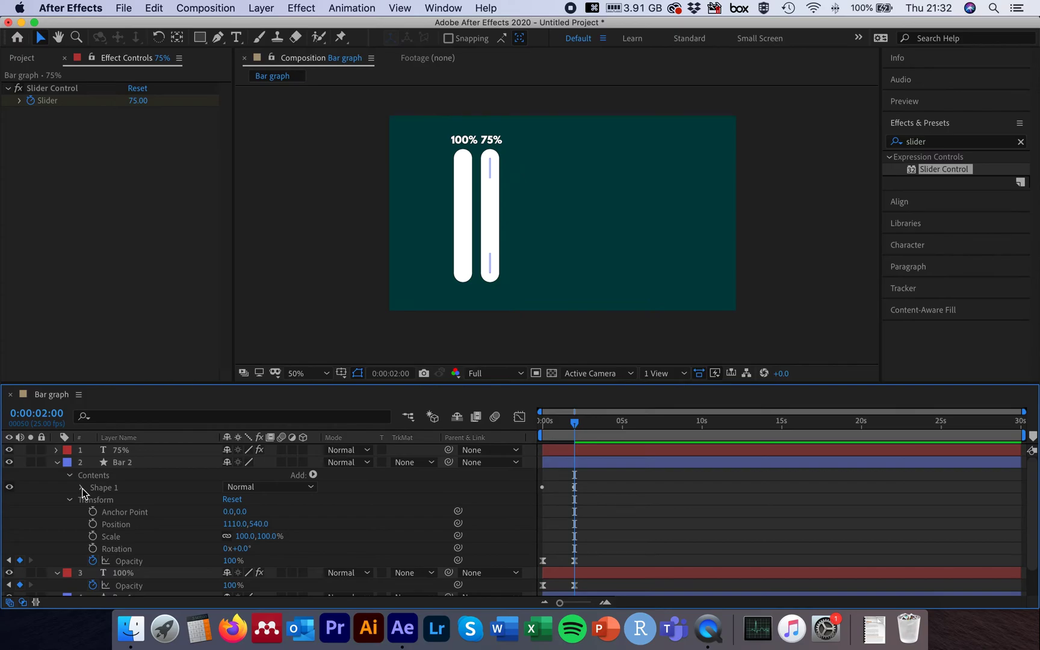
click(82, 488)
click(94, 513)
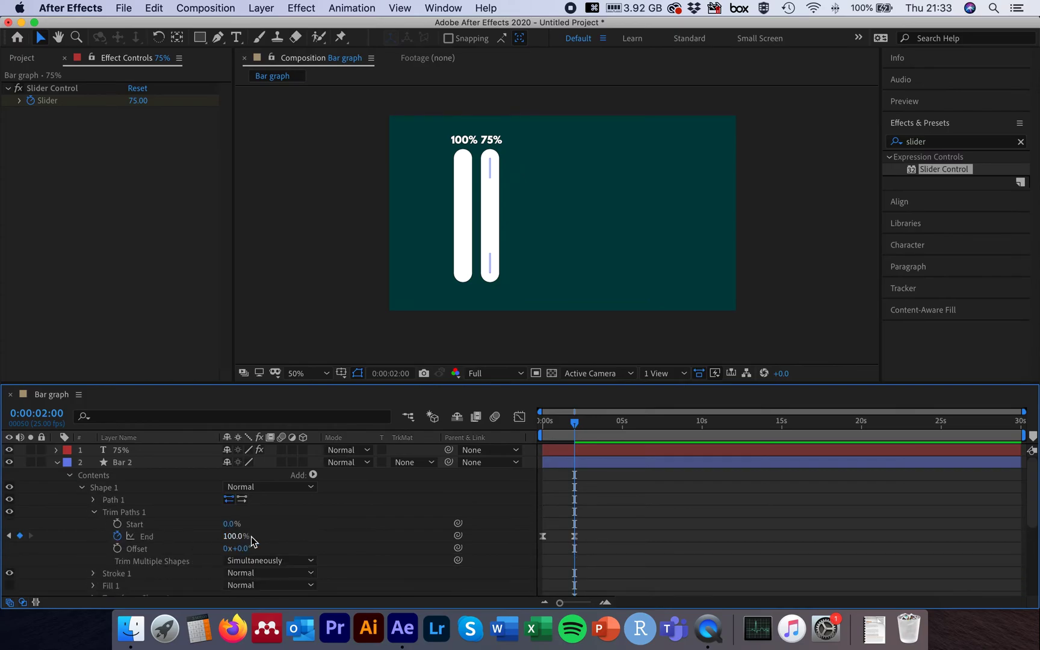
click(575, 536)
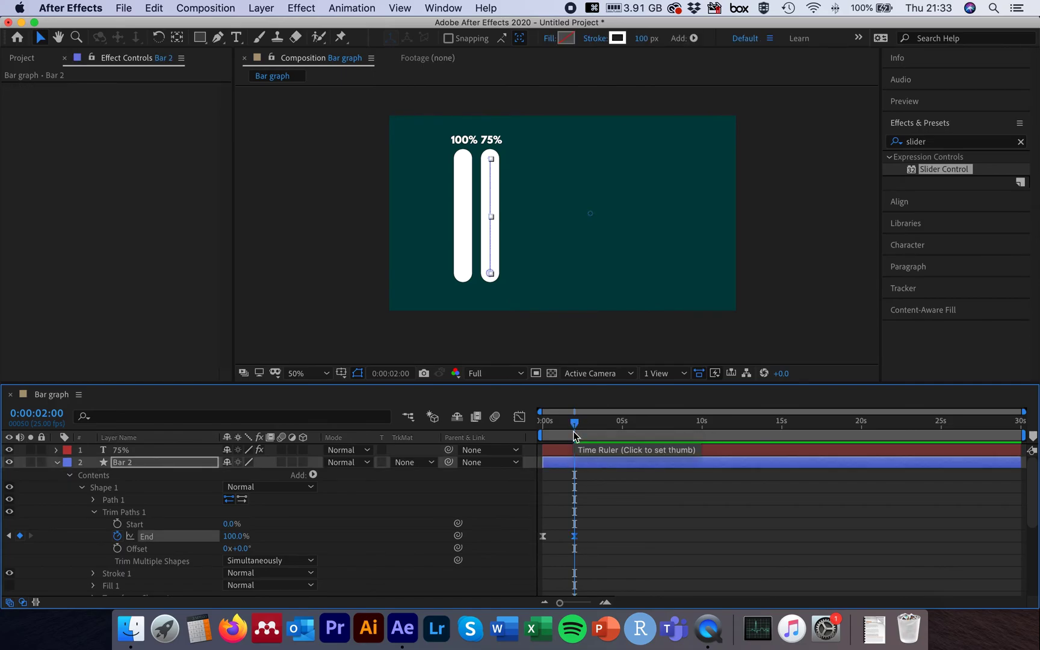
click(236, 536)
text(75)
key(Return)
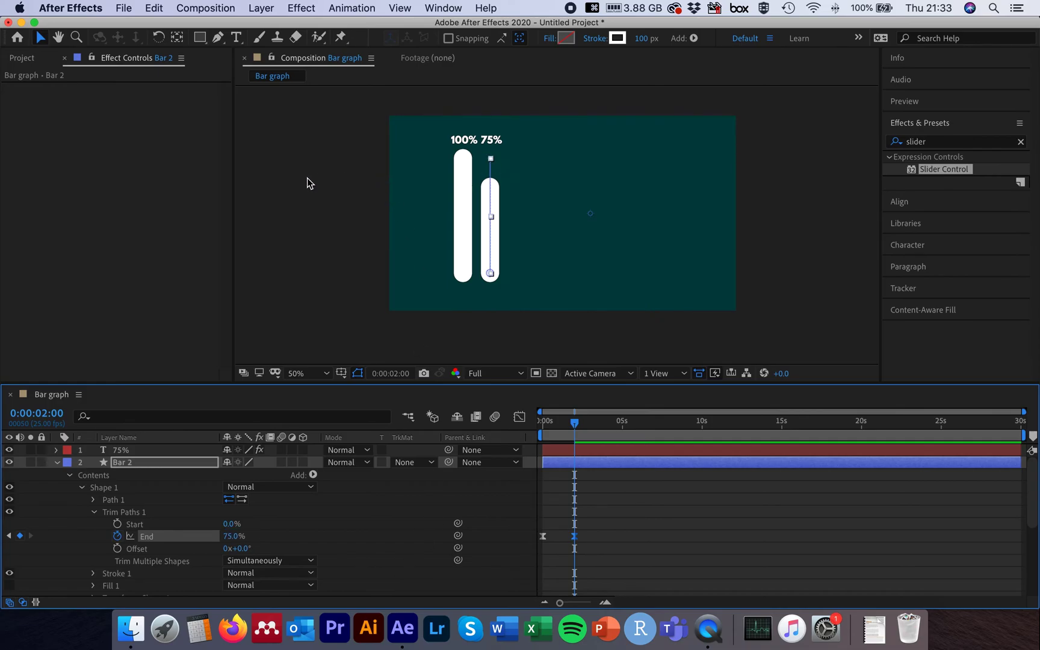
click(313, 245)
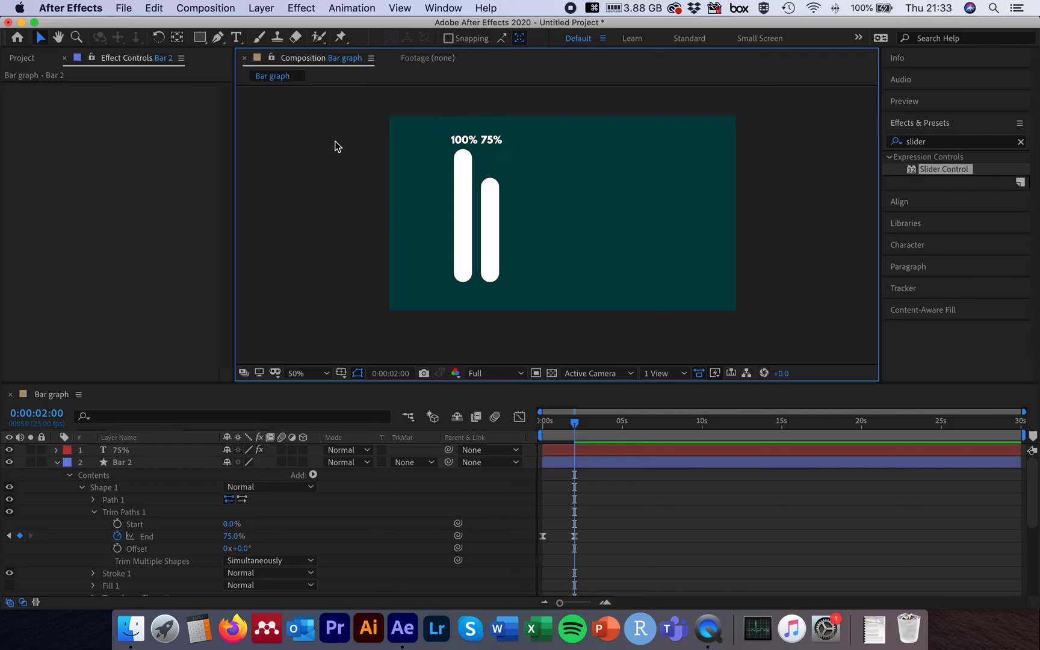
Move the 75% label straight down in the composition so it sits just above the second bar
click(495, 142)
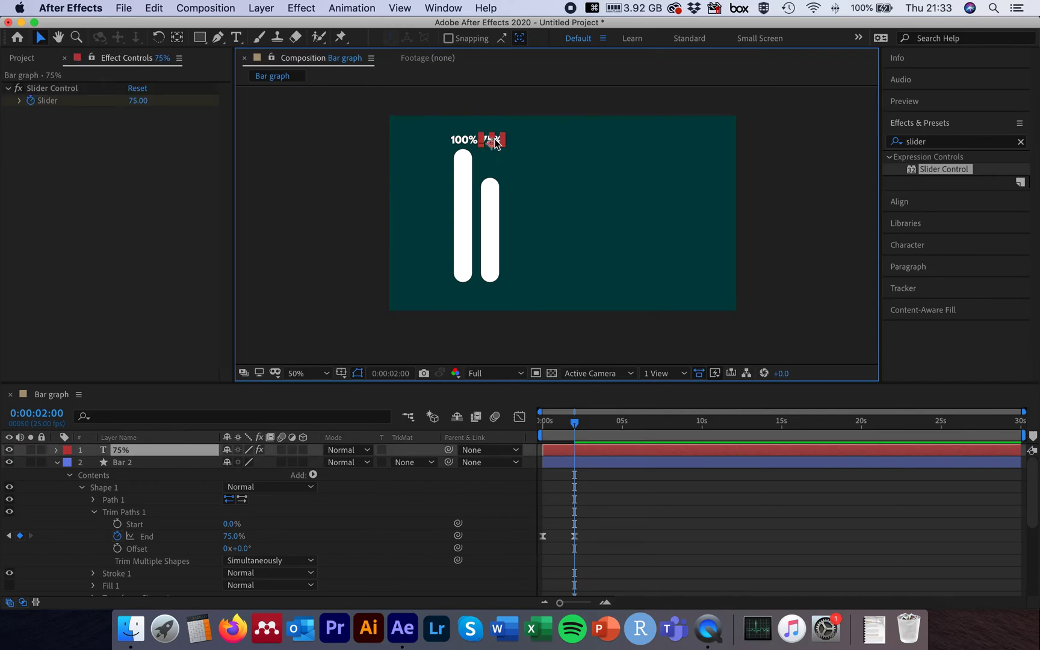
drag(495, 142, 495, 171)
click(337, 205)
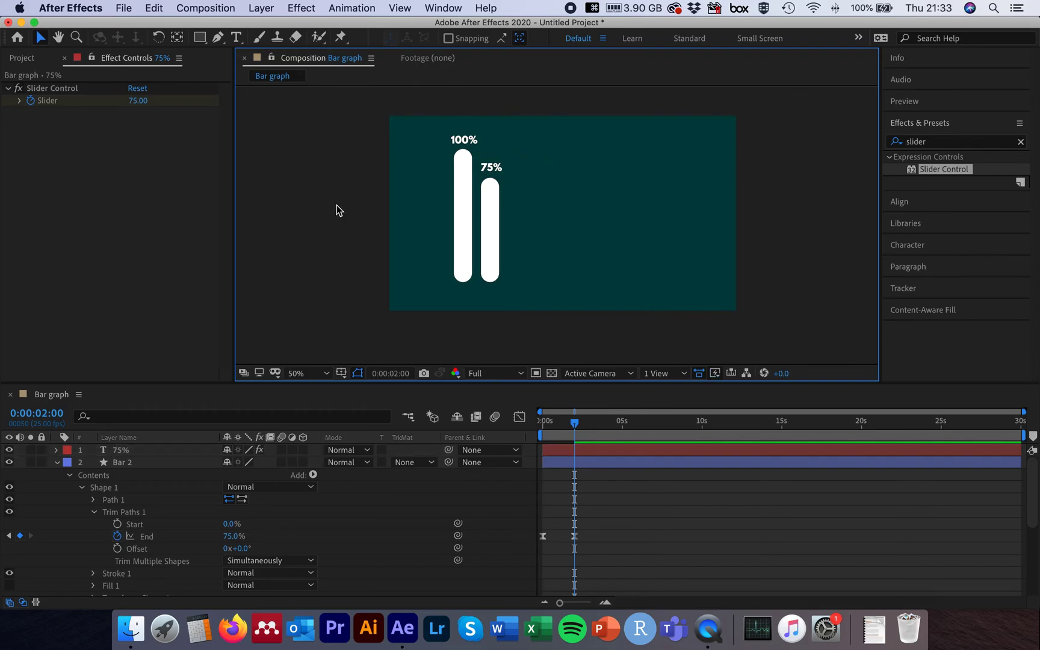
Play the two-bar animation several times from the beginning to check the growth, fade-in and counting labels
drag(575, 424, 534, 425)
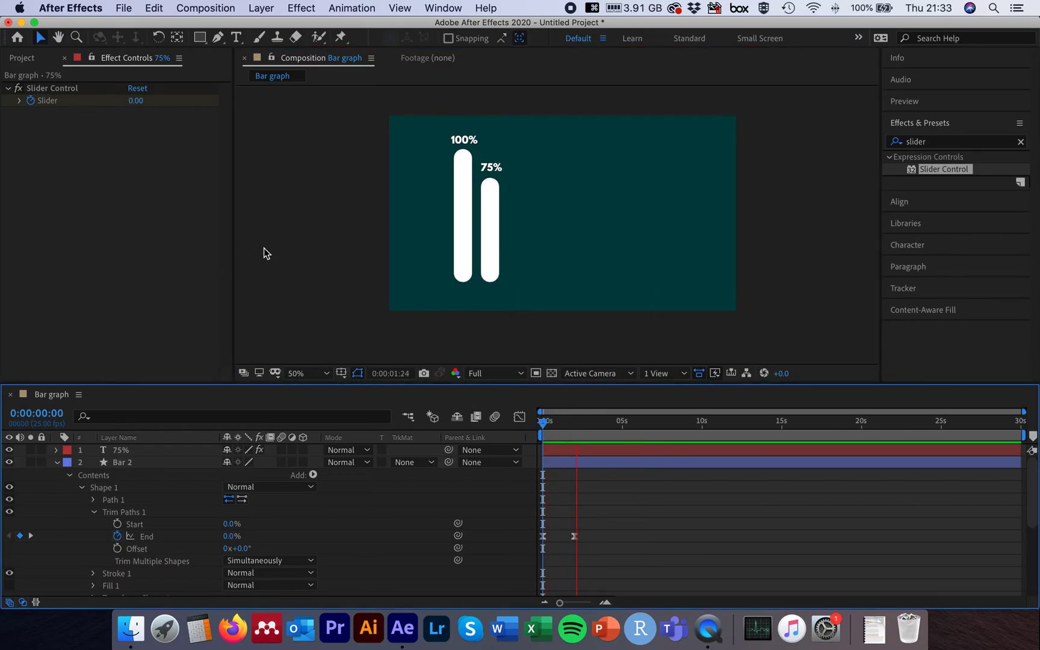
click(544, 423)
key(space)
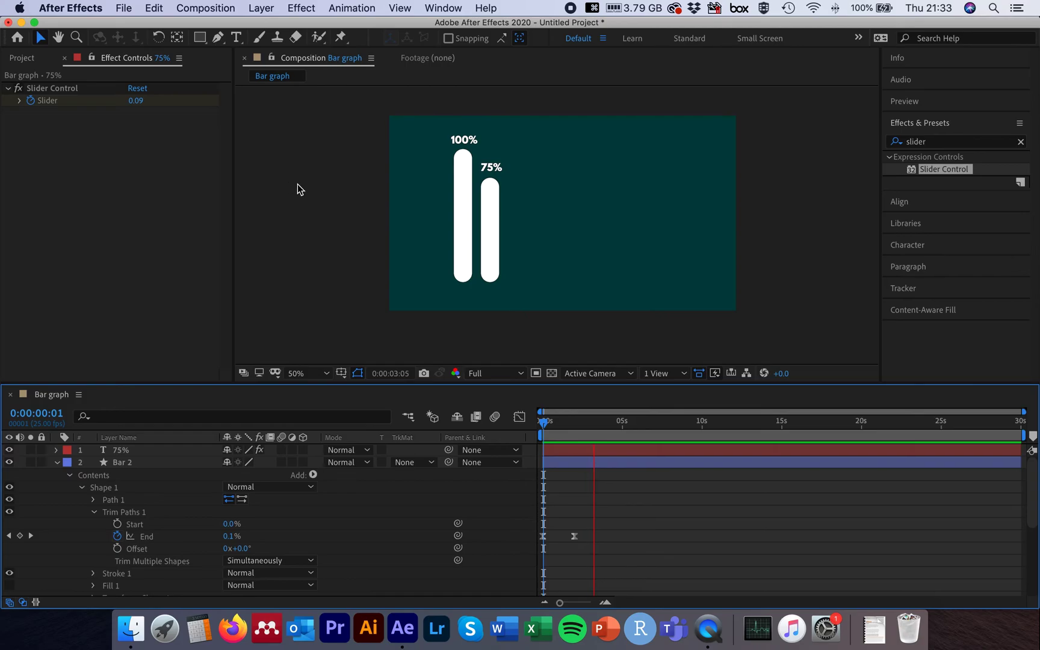
click(545, 422)
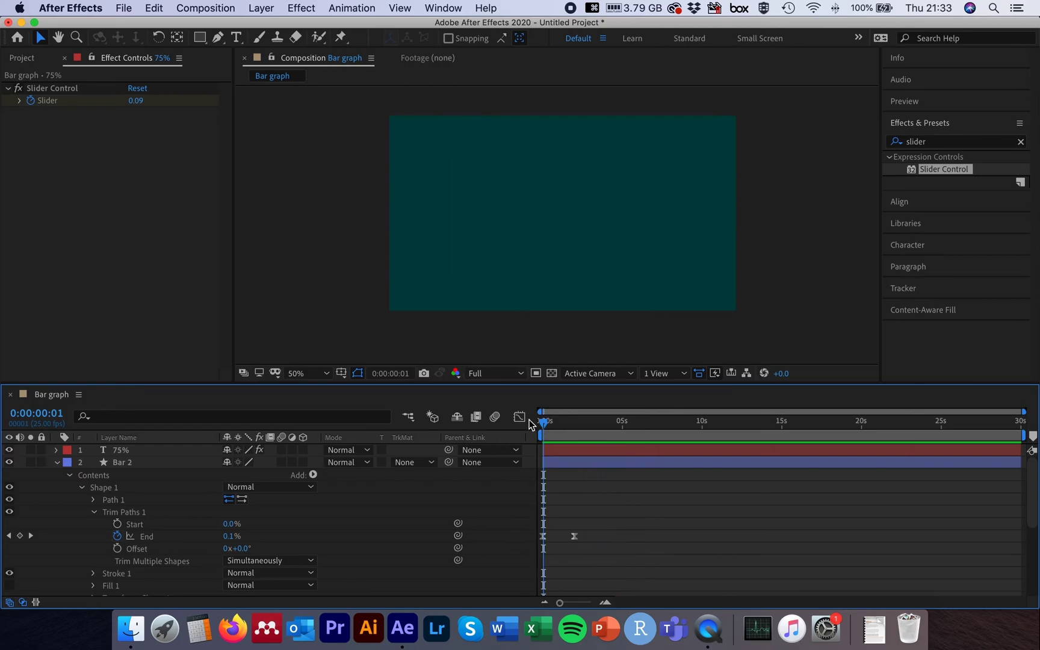
key(space)
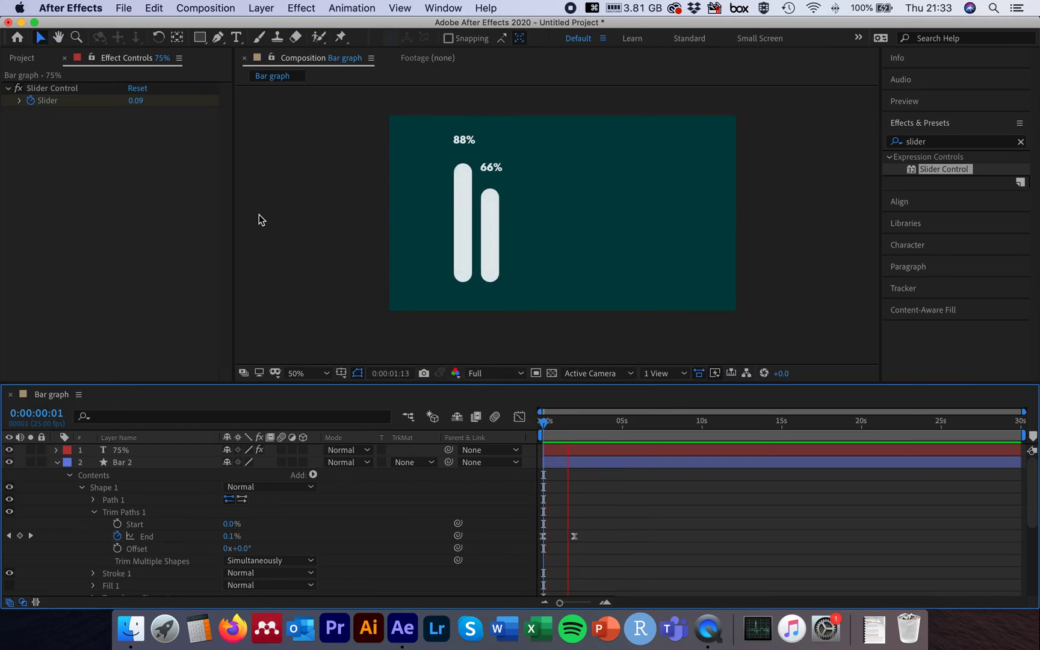
click(545, 425)
key(space)
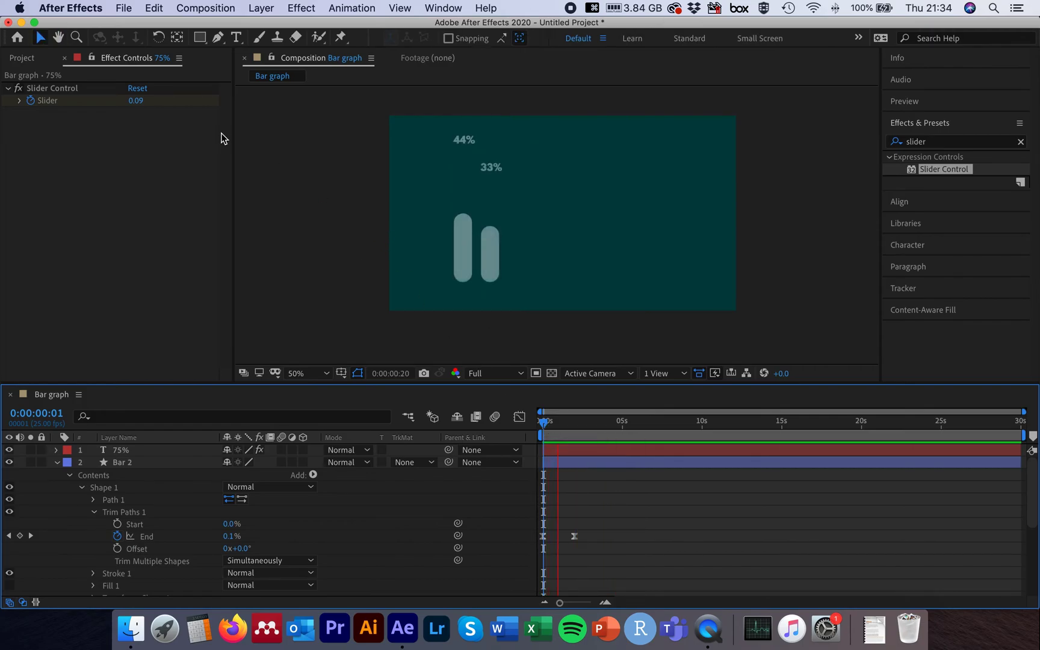
click(544, 426)
key(space)
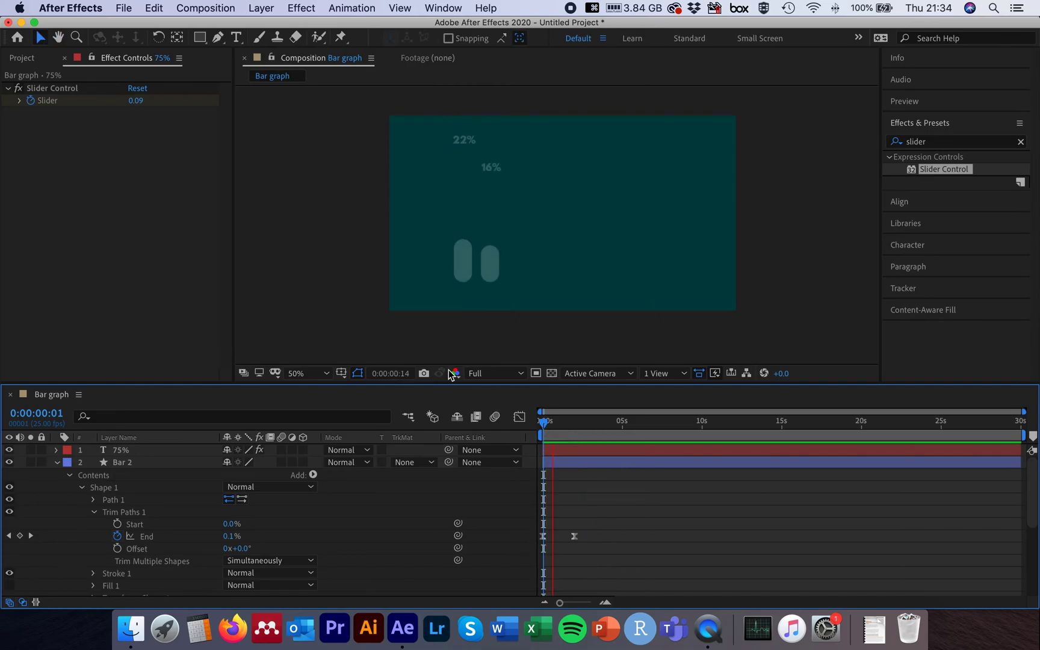
Stop the preview and collapse the expanded properties of the Bar 2, 100% and Bar 1 layers
click(305, 222)
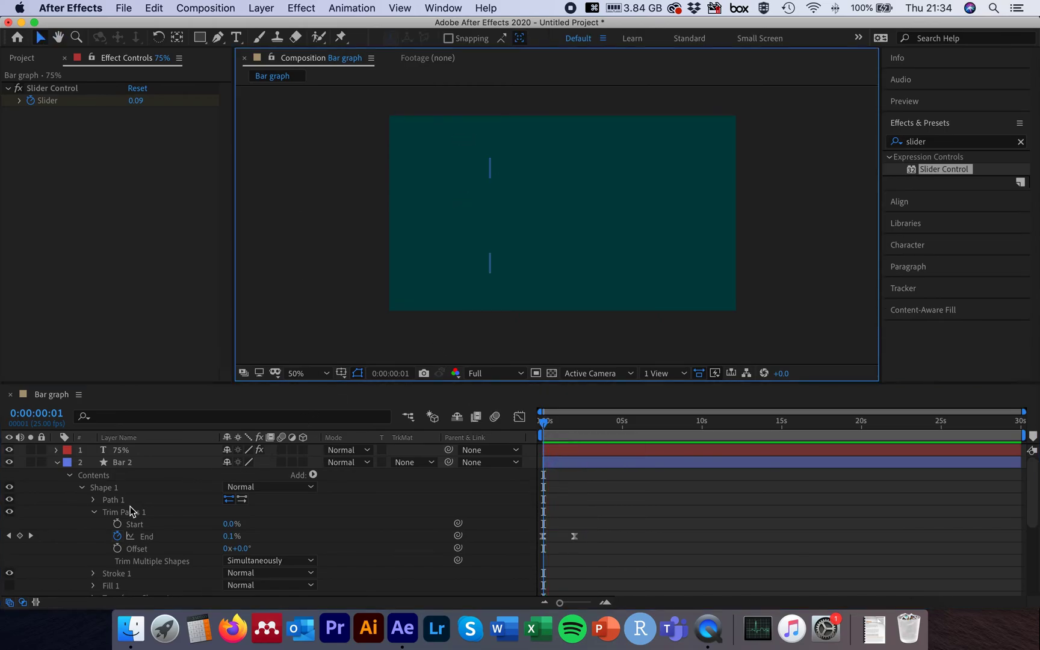
click(55, 463)
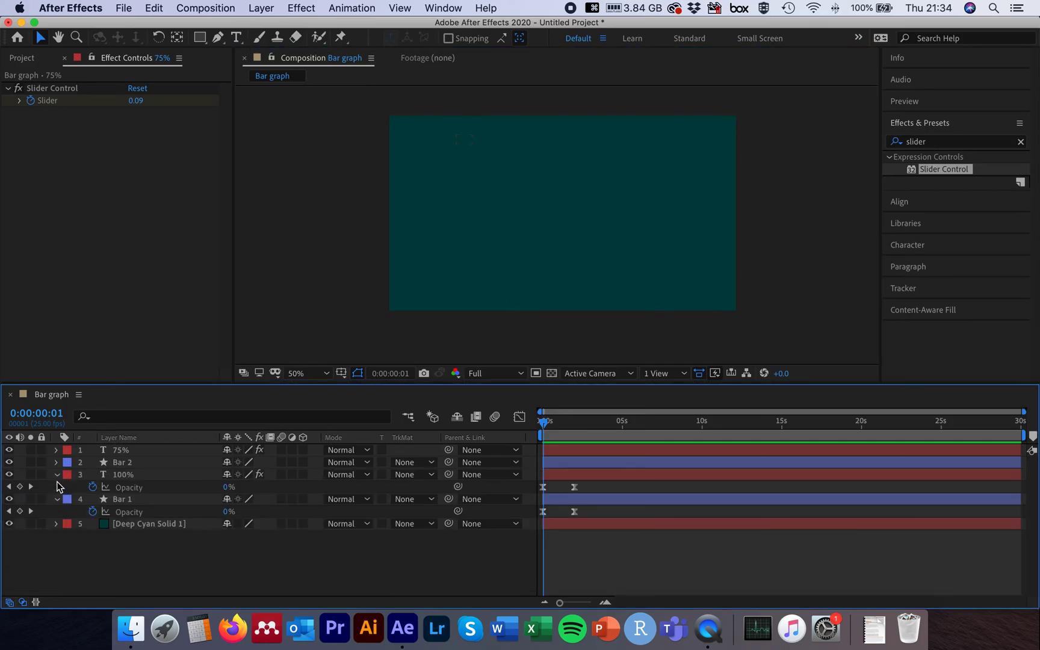
click(57, 475)
click(56, 487)
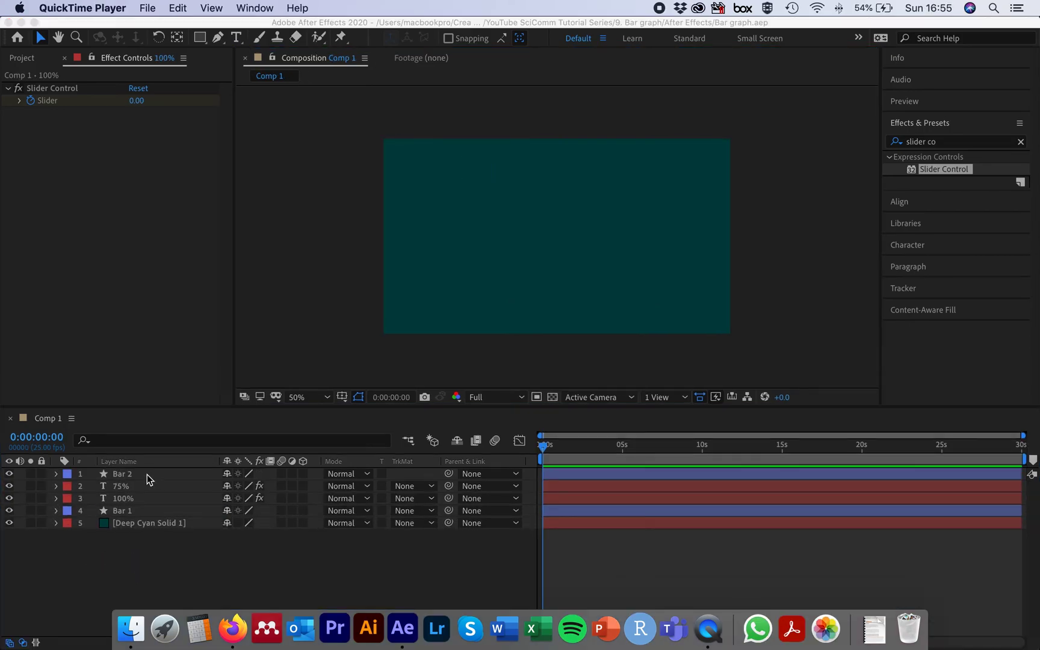
Duplicate the Bar 2 shape layer together with the 75% text layer
click(146, 475)
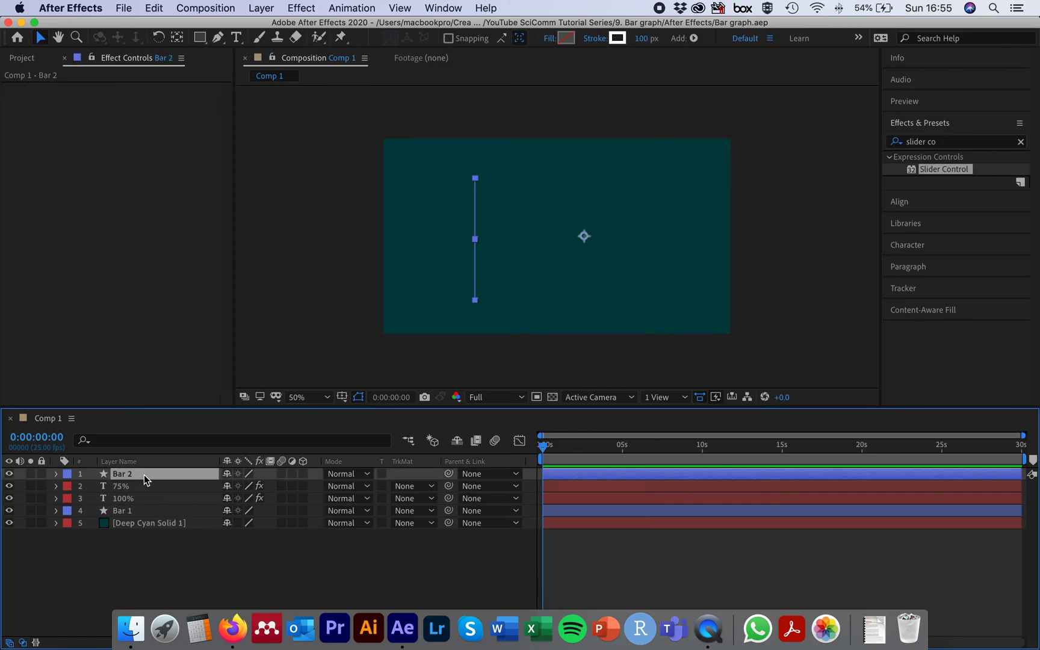
shift+click(142, 485)
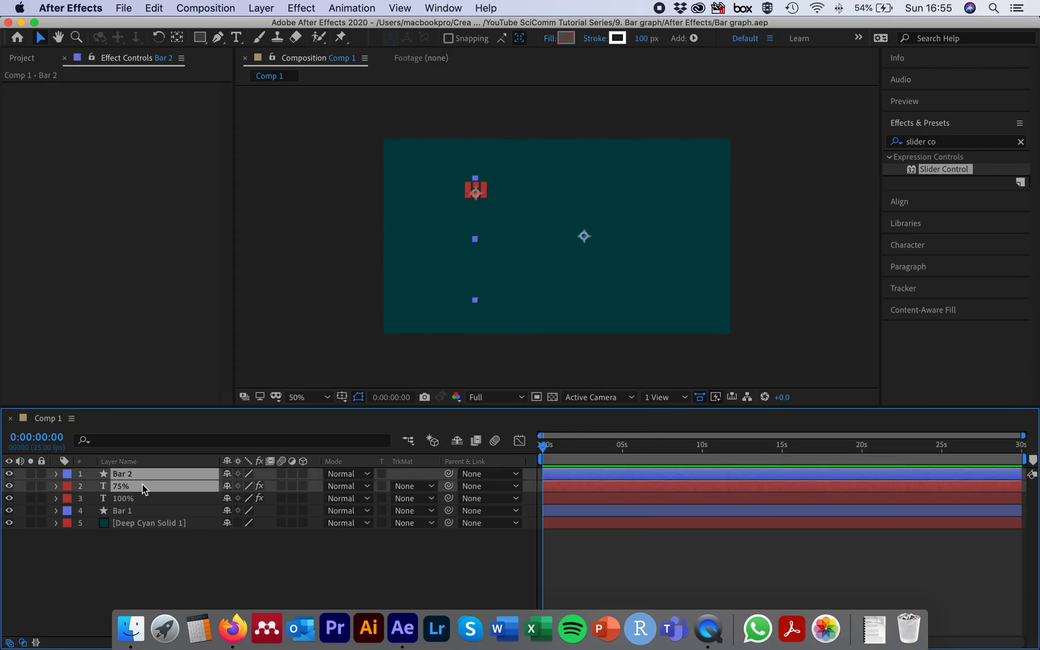
key(super+d)
click(182, 577)
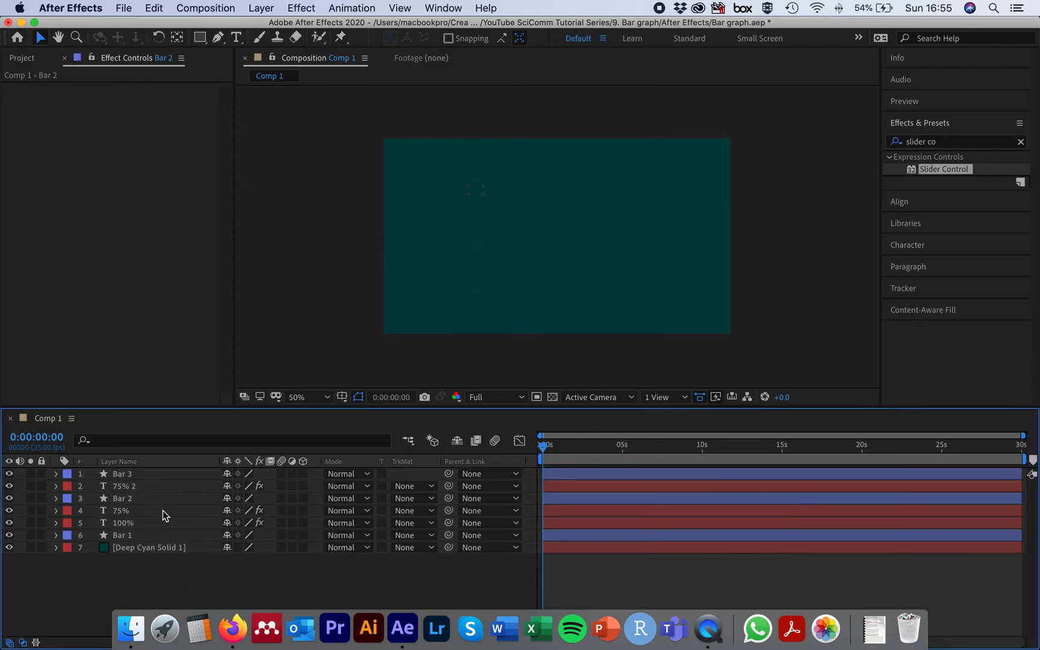
Rename the duplicated 75% text layer as 50%
click(159, 487)
key(Return)
text(505)
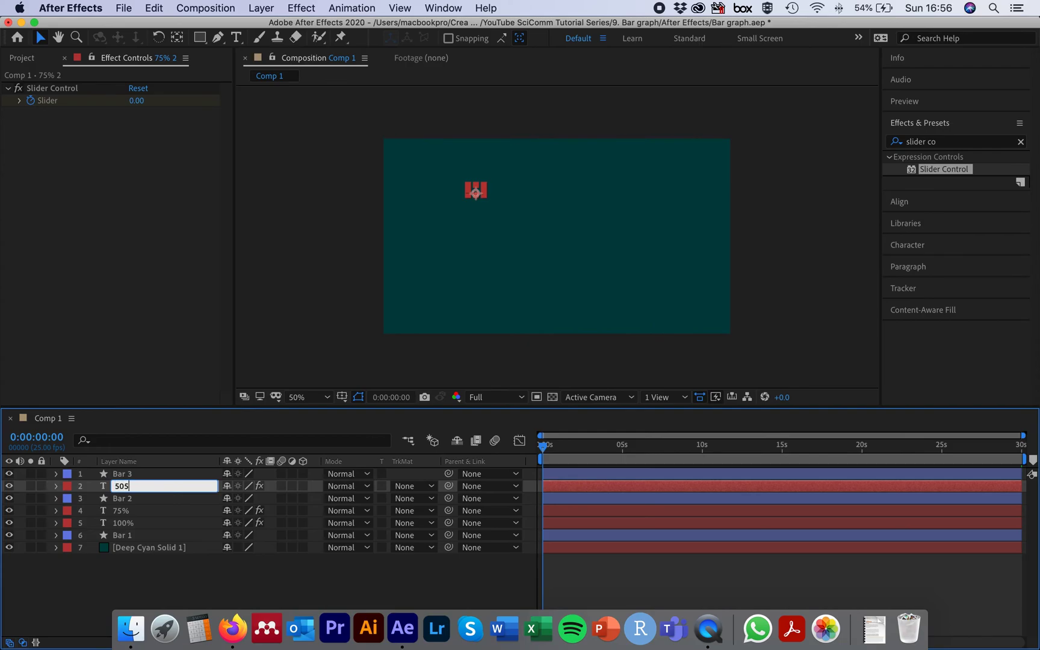
text(%)
key(Return)
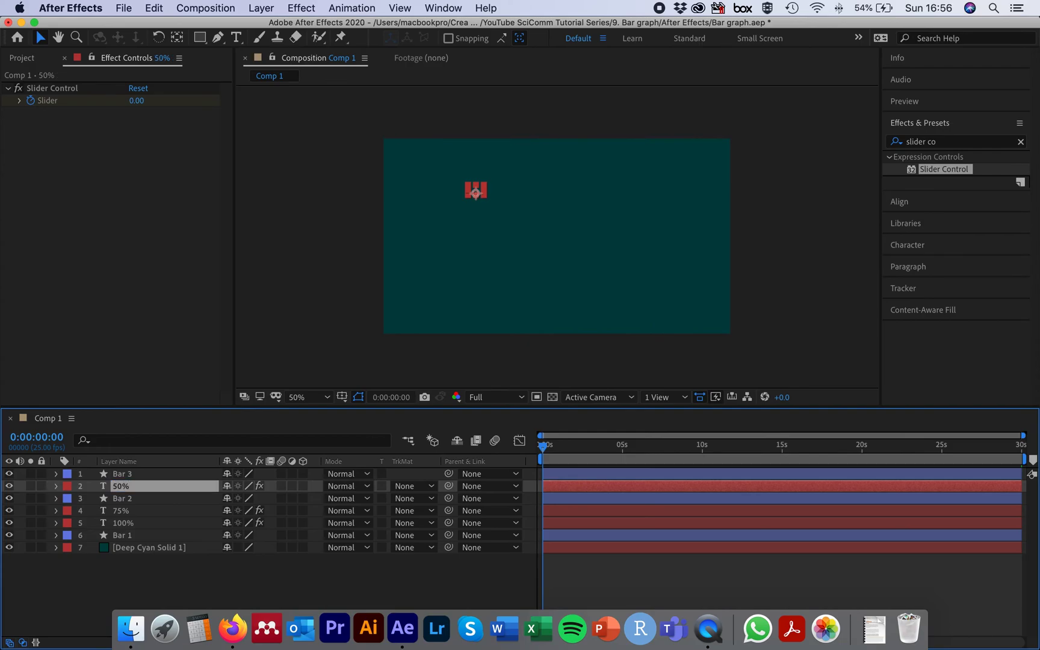
Set the 50% layer's Slider Control keyframe at 0:00:02:00 to 50
click(56, 487)
click(69, 512)
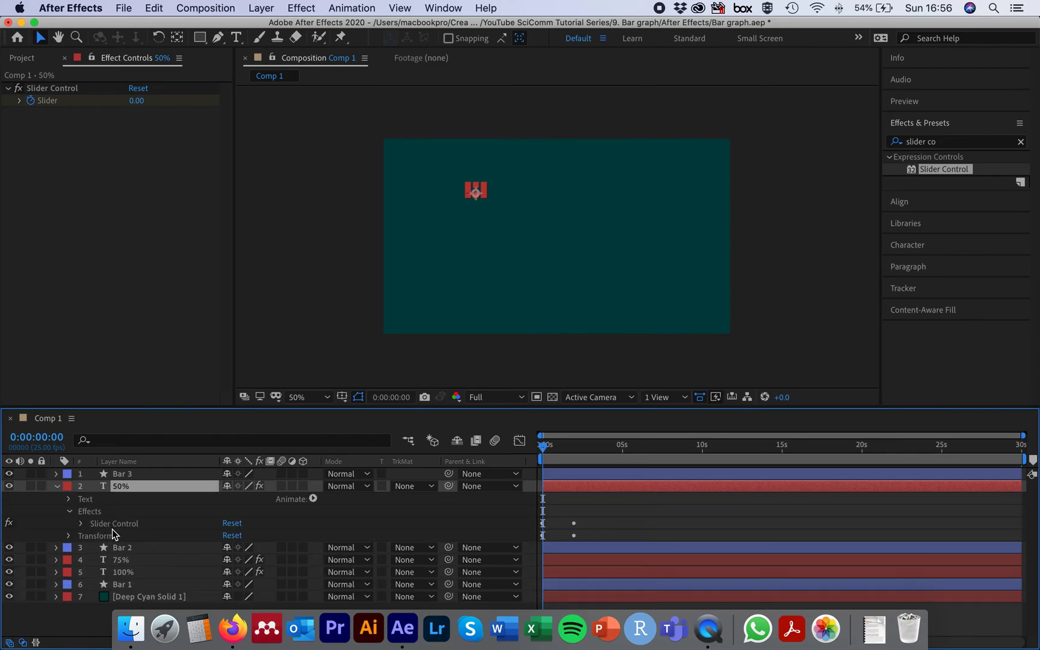
click(80, 524)
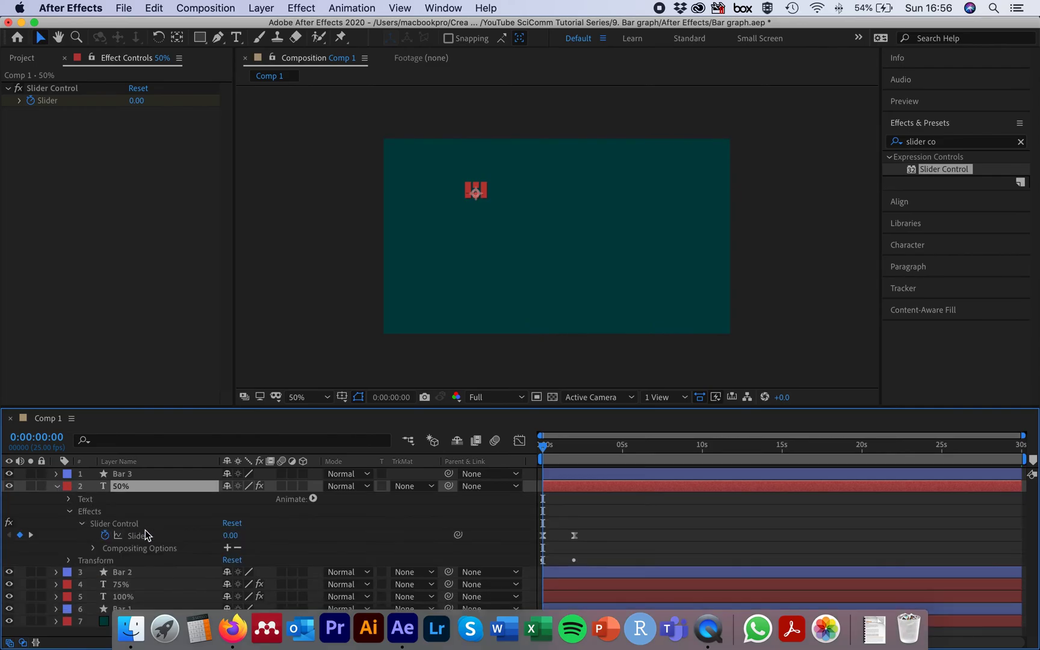
click(575, 536)
drag(552, 453, 580, 453)
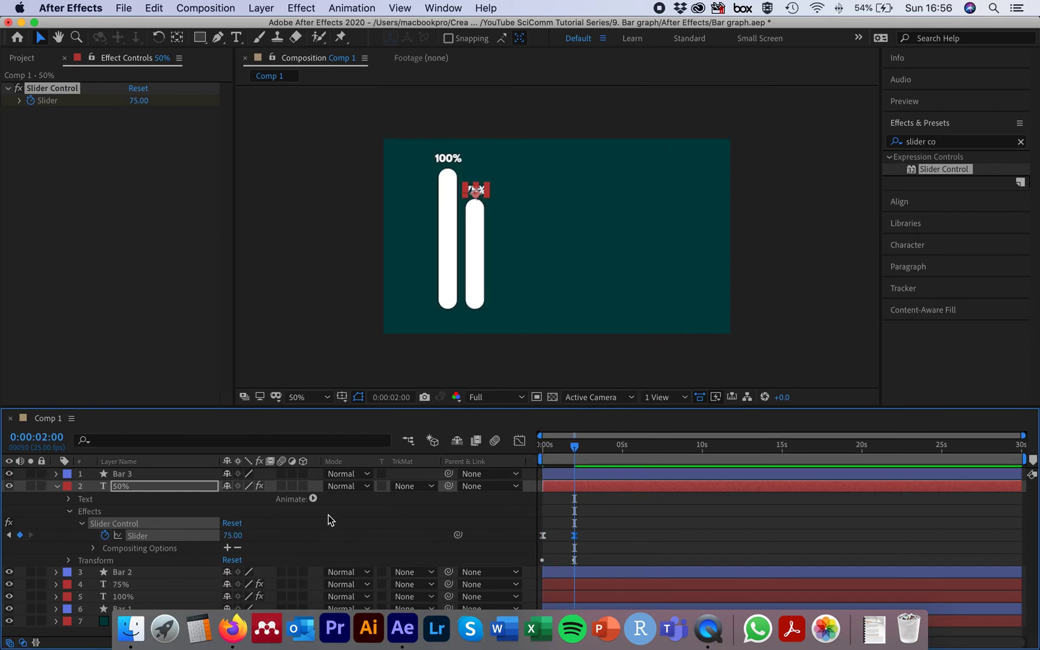
click(232, 536)
key(Return)
Set Bar 3's Trim Paths End keyframe at 0:00:02:00 to 50%
click(126, 473)
click(56, 474)
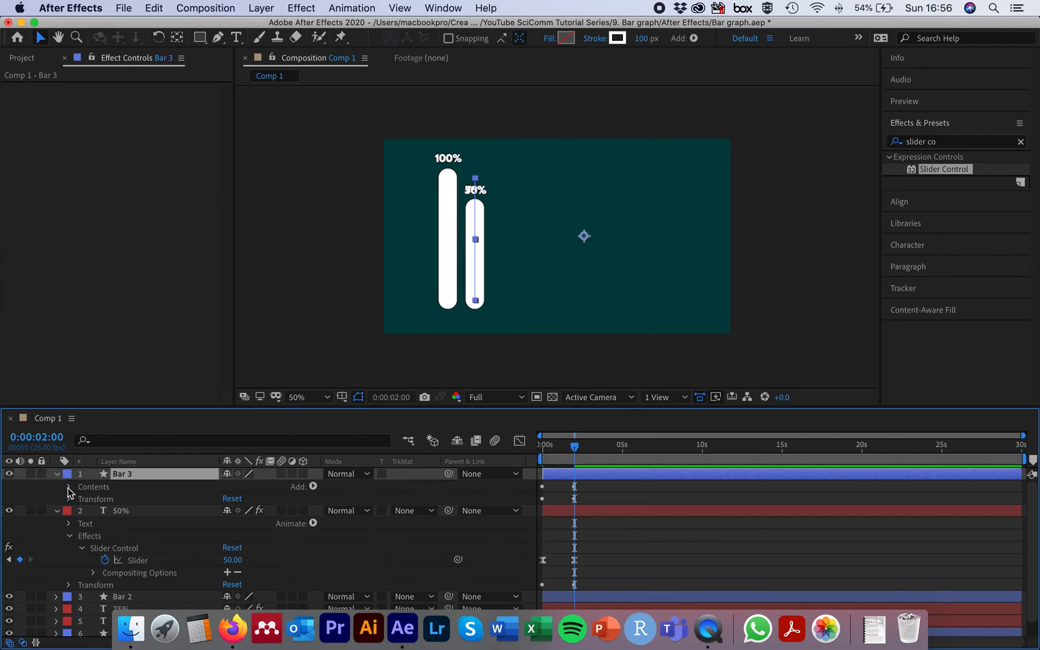
click(68, 487)
click(78, 512)
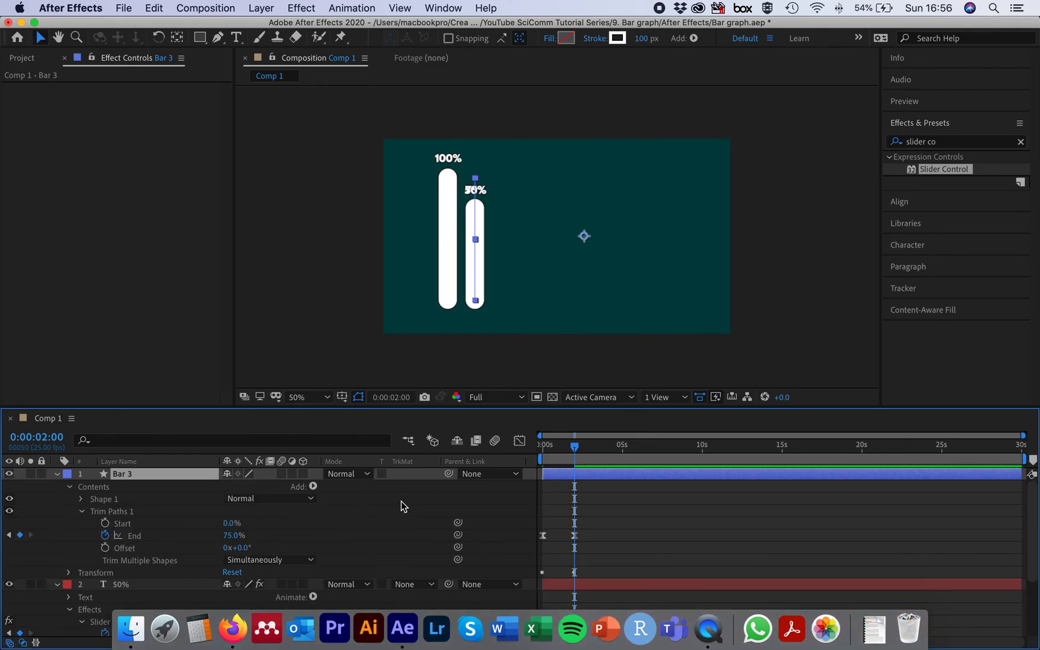
click(574, 536)
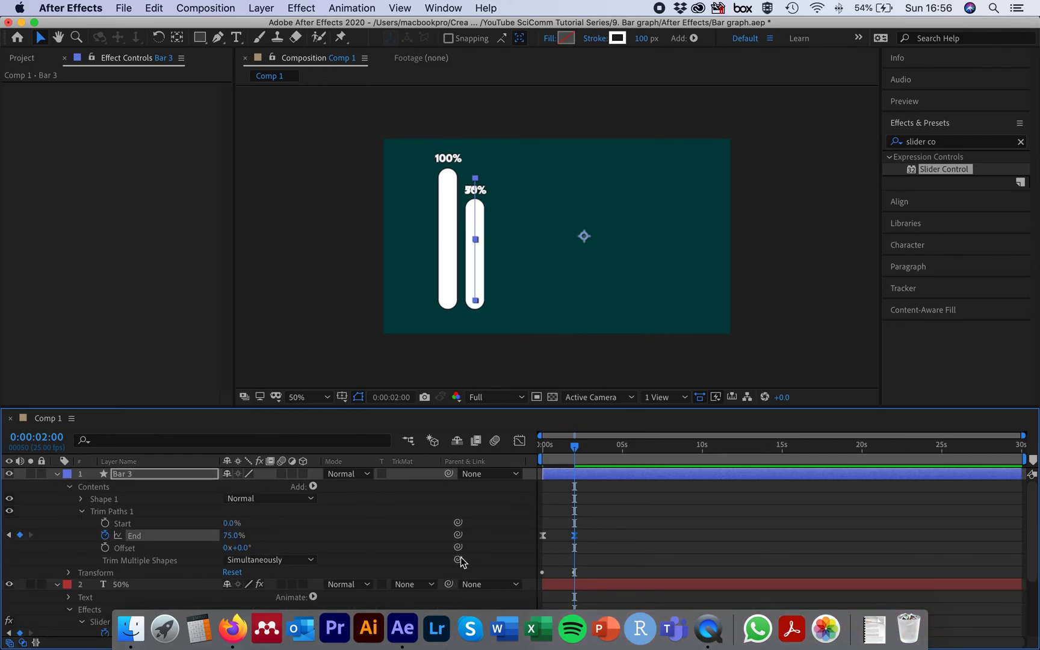
click(232, 535)
key(Return)
Offset the X position of both Bar 3 and the 50% layer by +150
click(140, 584)
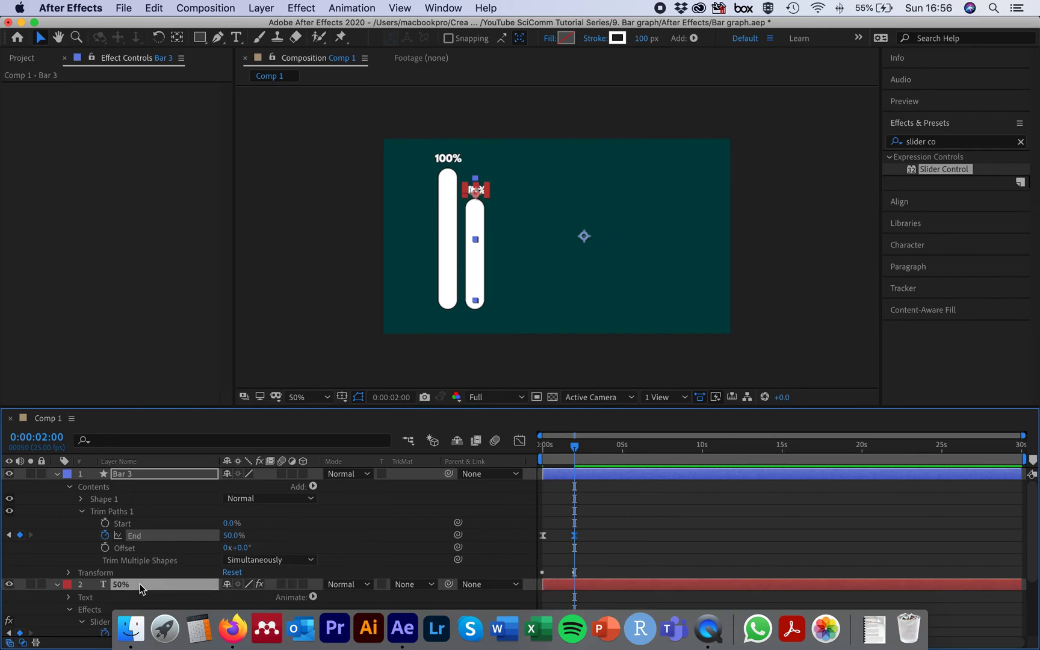
key(p)
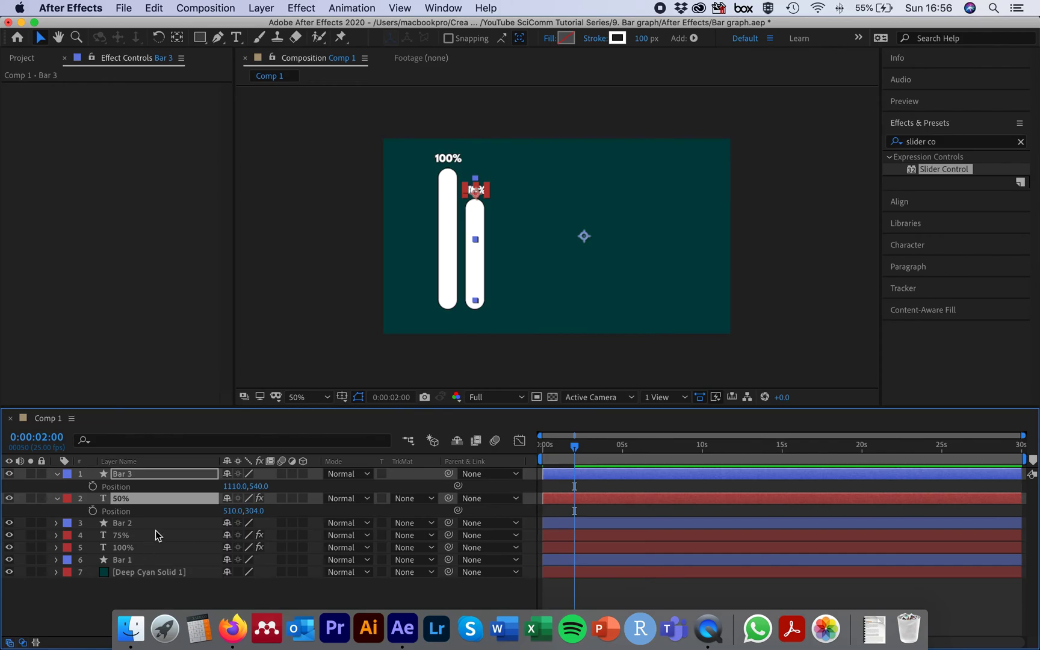
click(231, 486)
text(+150)
key(Return)
Play the three-bar animation from the beginning to check the third bar and its counting label
key(Home)
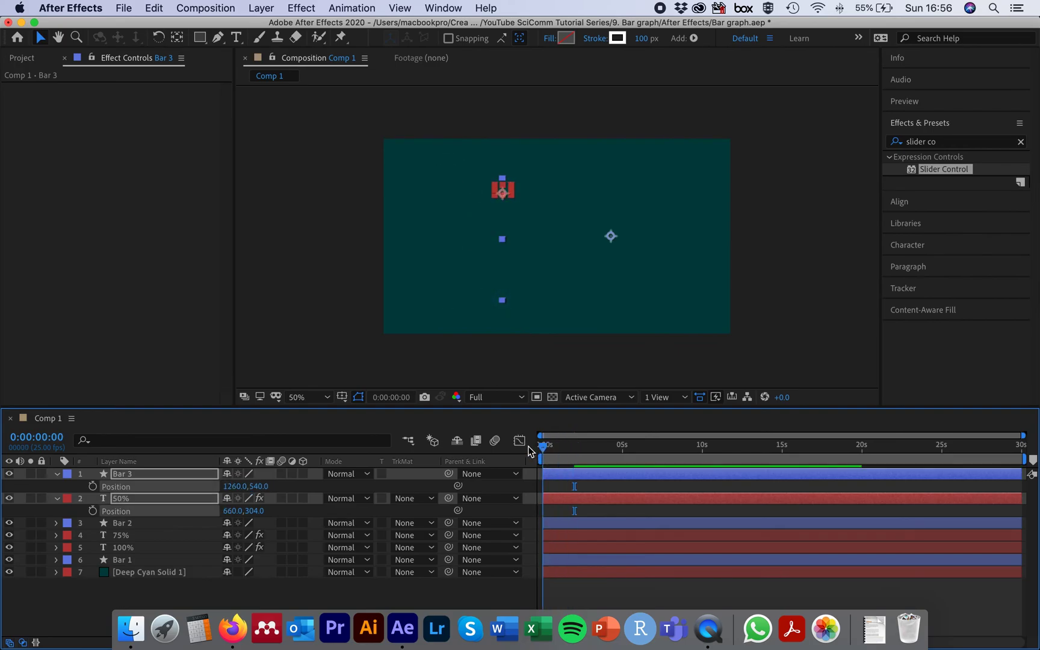
click(291, 330)
key(space)
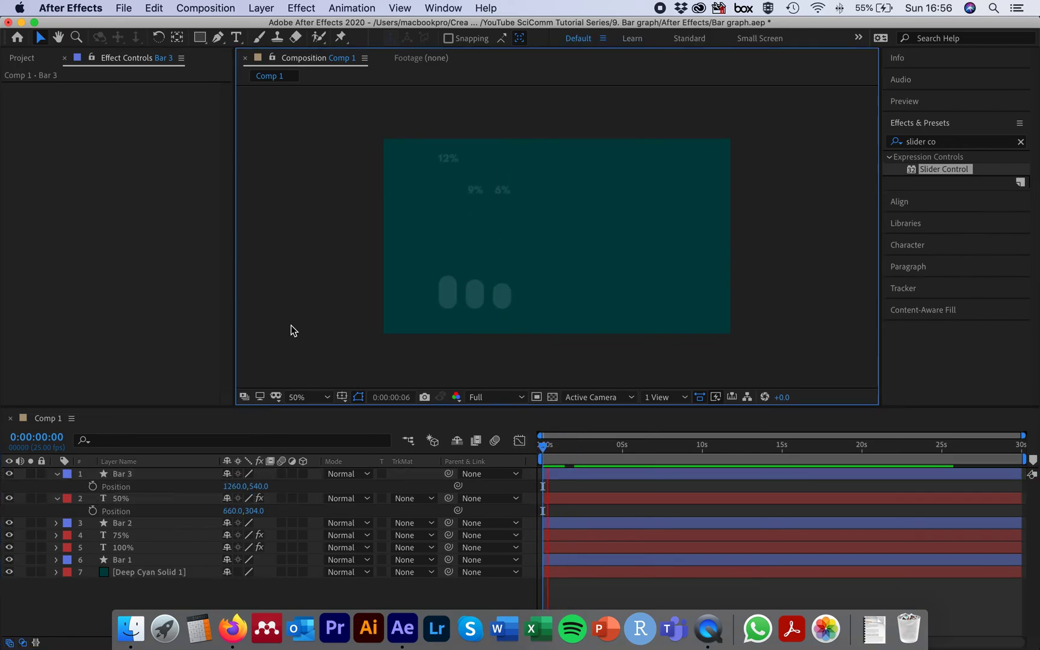
click(543, 448)
With the bars fully grown, move the 50% label straight down to about Y 464, just above the third bar
drag(544, 451, 609, 449)
click(504, 202)
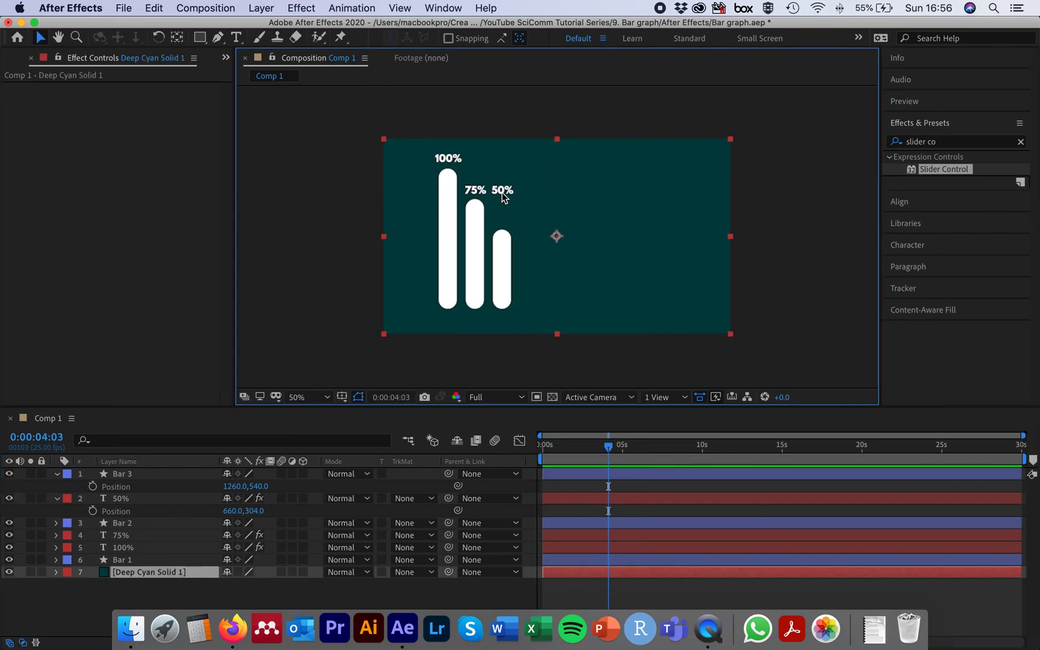
drag(501, 190, 508, 221)
Replay the animation from the start to check the repositioned 50% label
click(279, 234)
key(Home)
key(space)
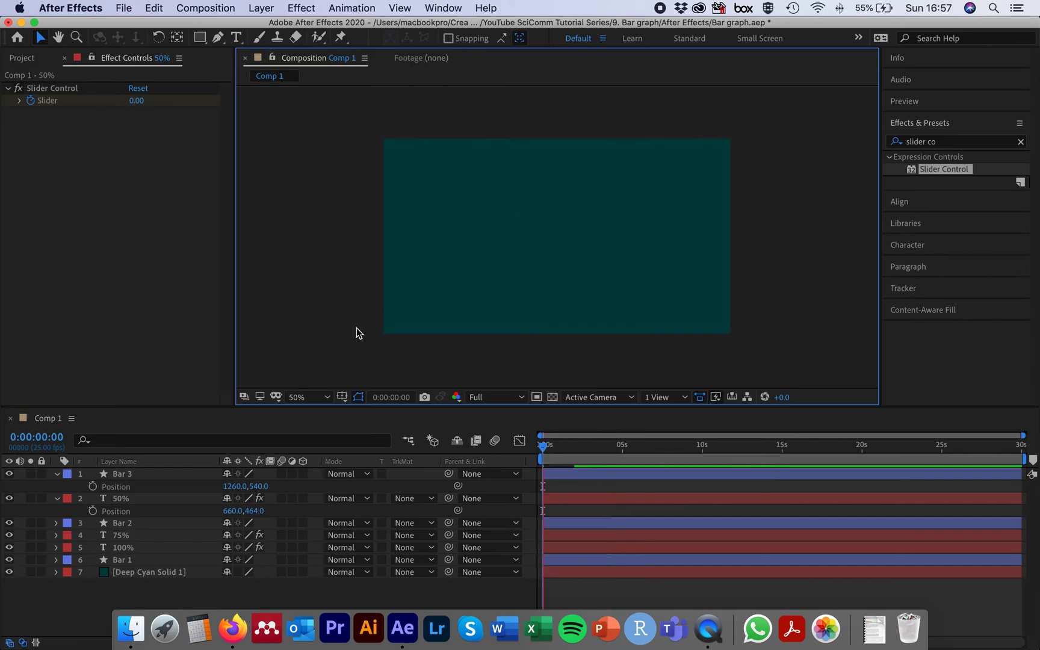
click(327, 481)
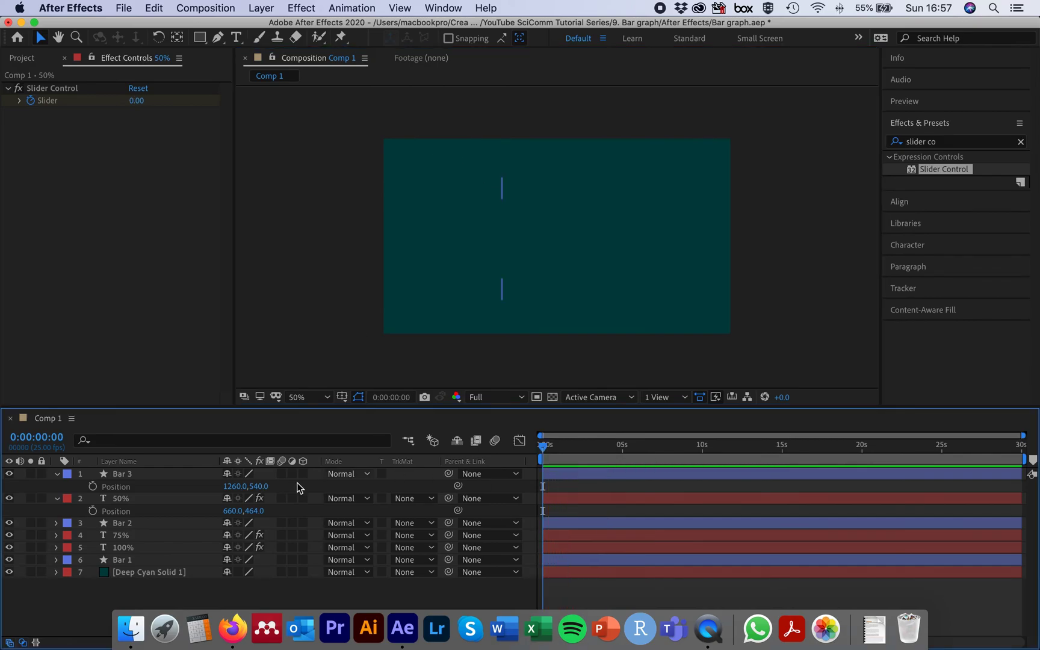
Duplicate the Bar 3 shape layer together with the 50% text layer
click(162, 500)
shift+click(158, 474)
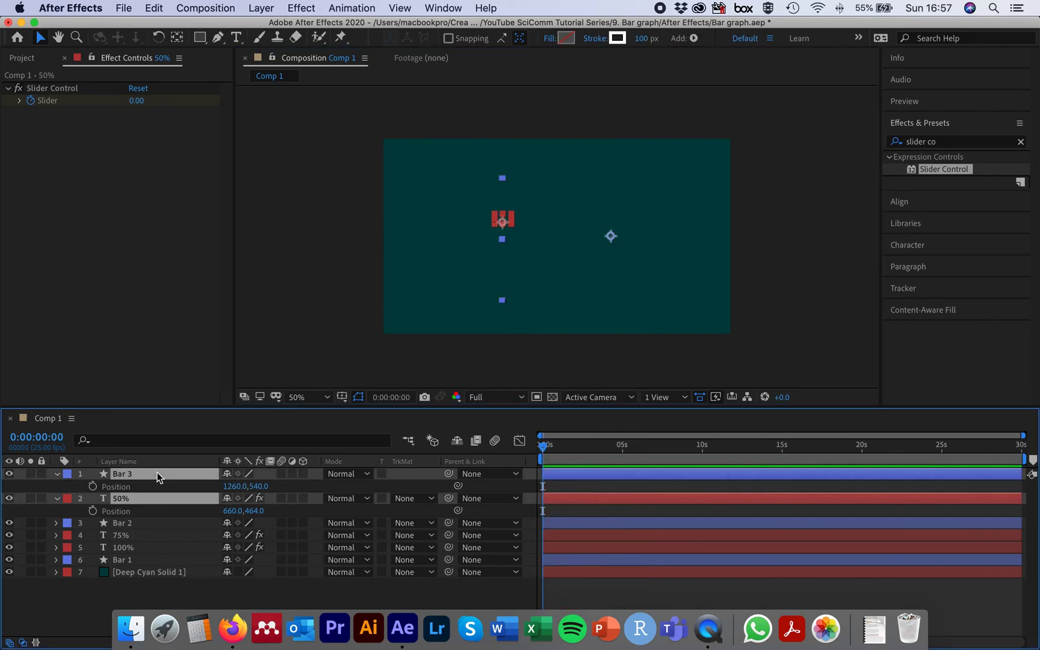
key(super+d)
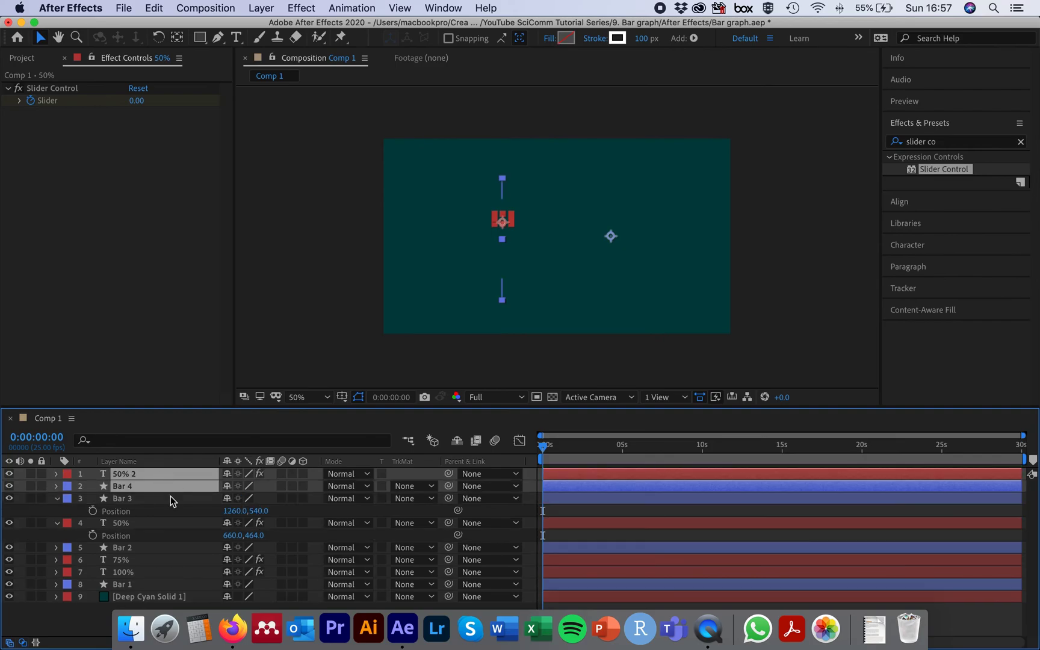
click(186, 561)
Rename the duplicated 50% text layer as 25%
click(176, 476)
key(Return)
text(25%)
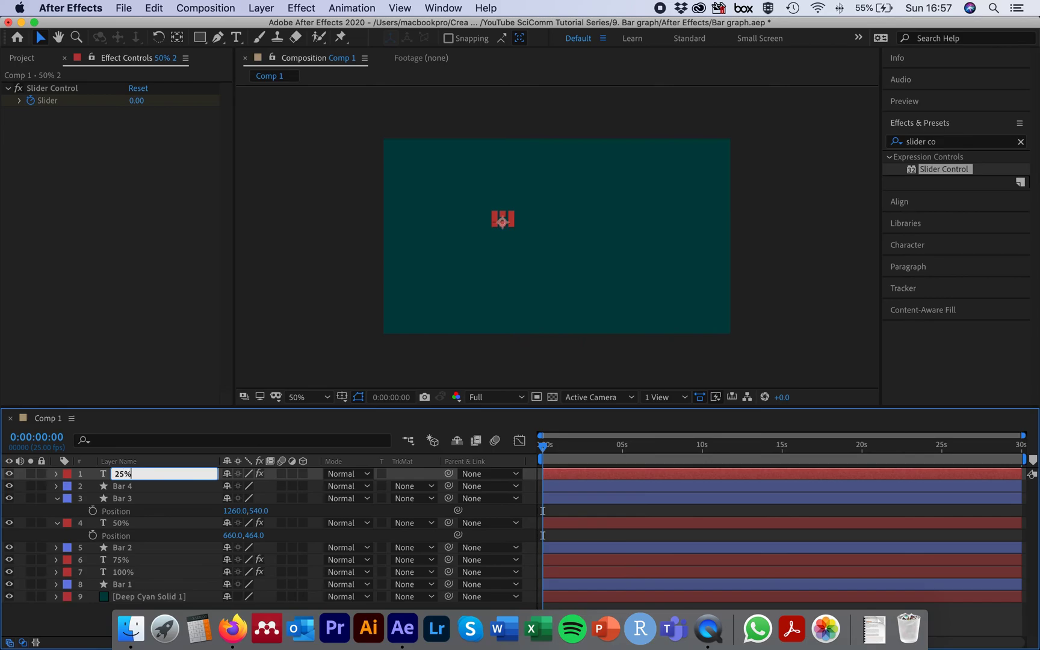
key(Return)
Set the 25% layer's Slider Control keyframe at 0:00:02:00 to 25
click(56, 475)
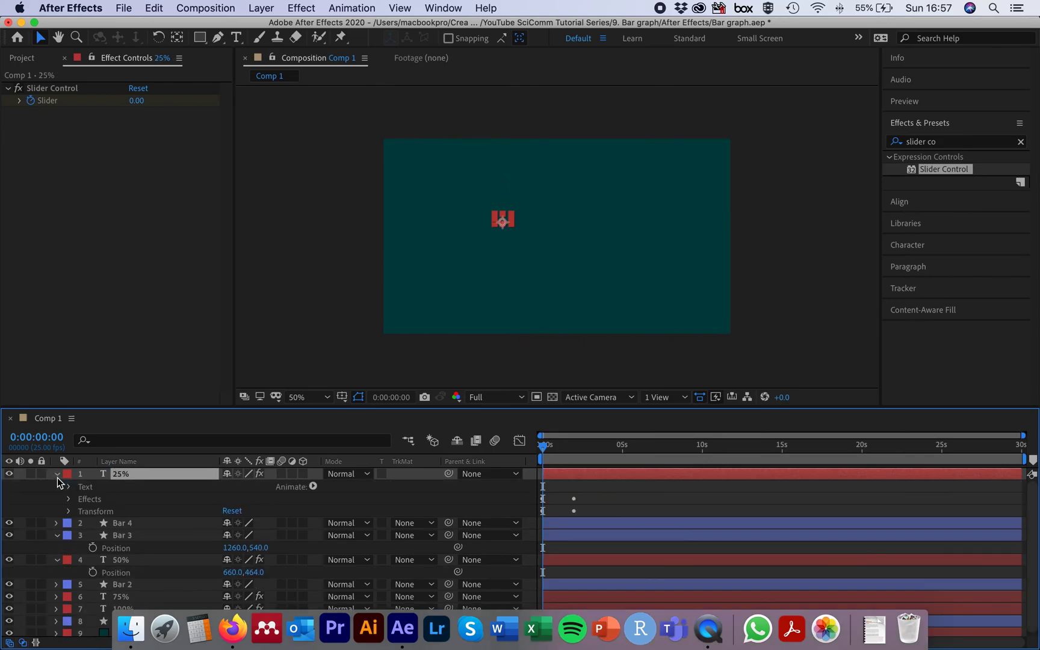
click(68, 499)
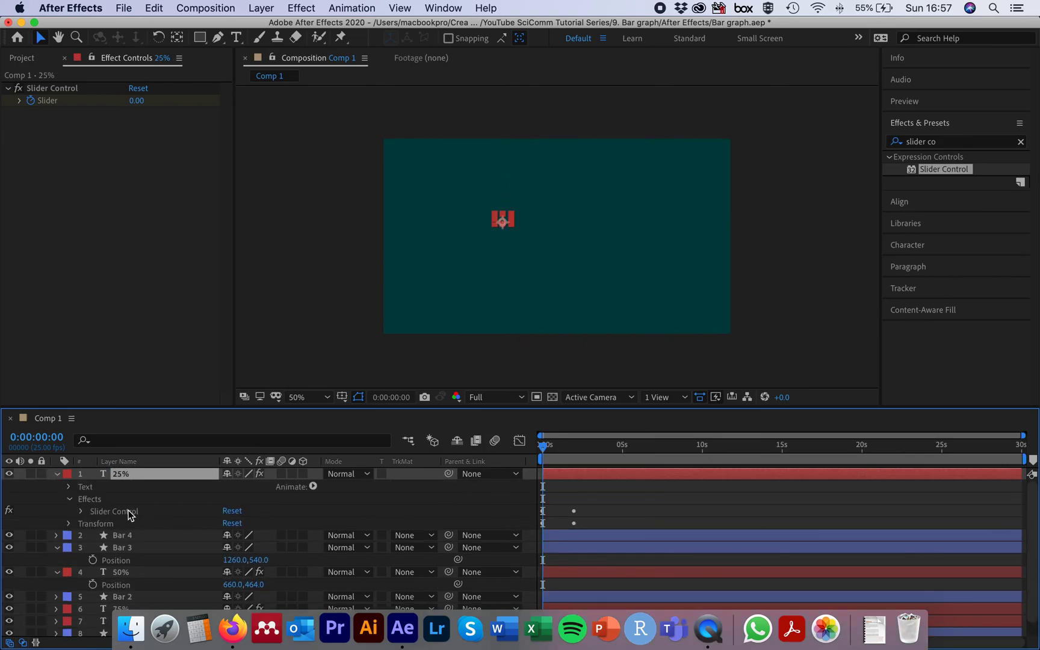
click(82, 511)
click(573, 523)
drag(543, 446, 574, 446)
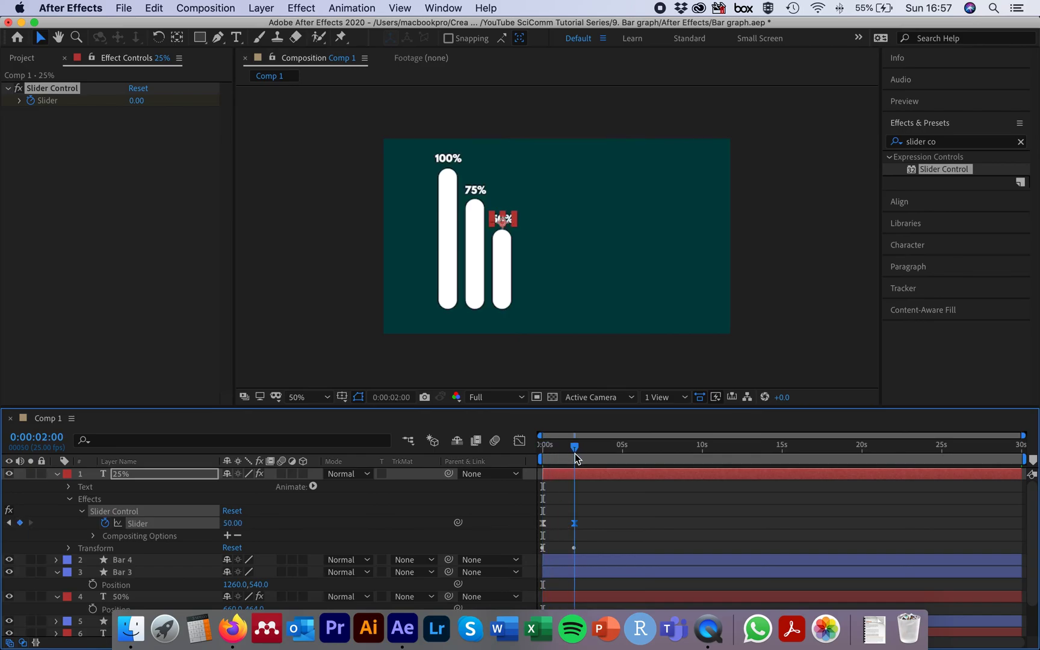
click(232, 523)
text(25)
key(Return)
Move Bar 4 above the 25% layer in the stack and set its Trim Paths End keyframe at 0:00:02:00 to 25%
drag(130, 561, 48, 475)
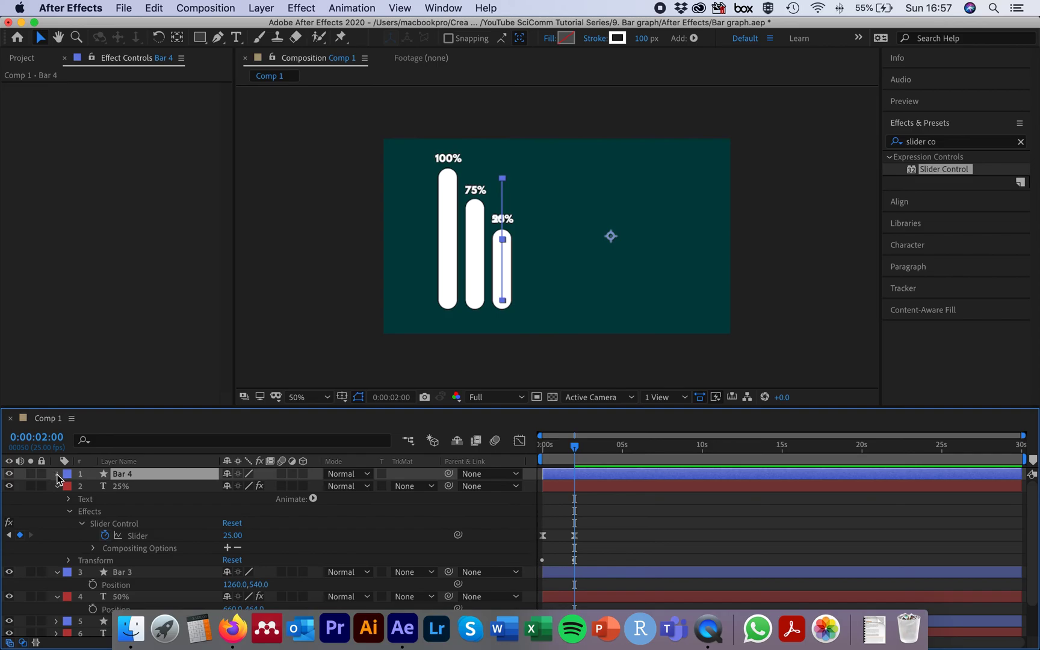
click(57, 474)
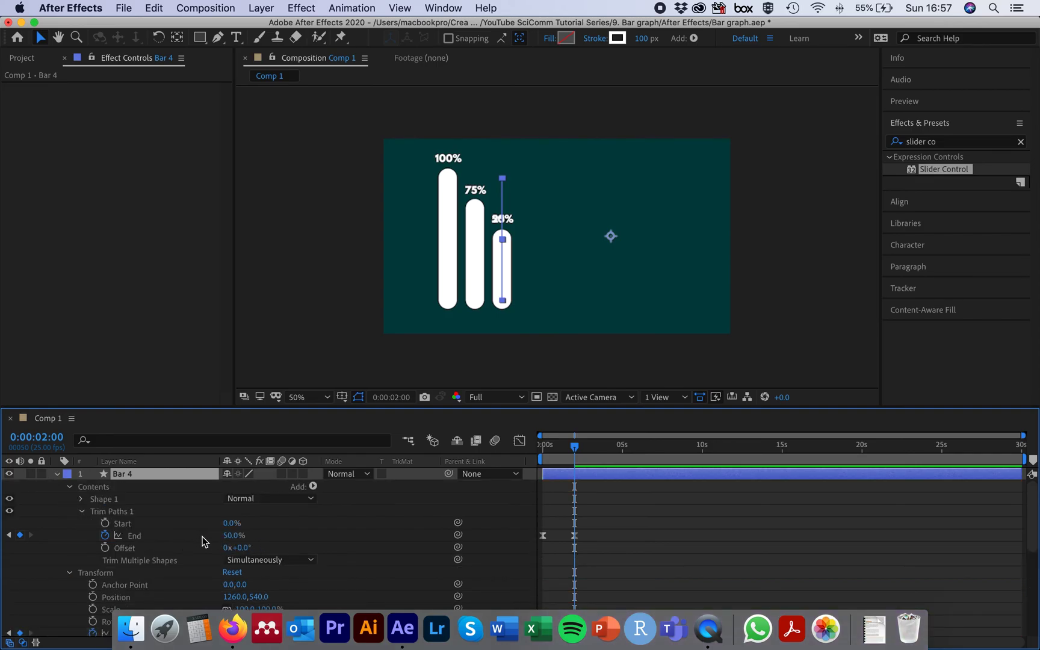
click(573, 536)
click(233, 535)
text(25)
key(Return)
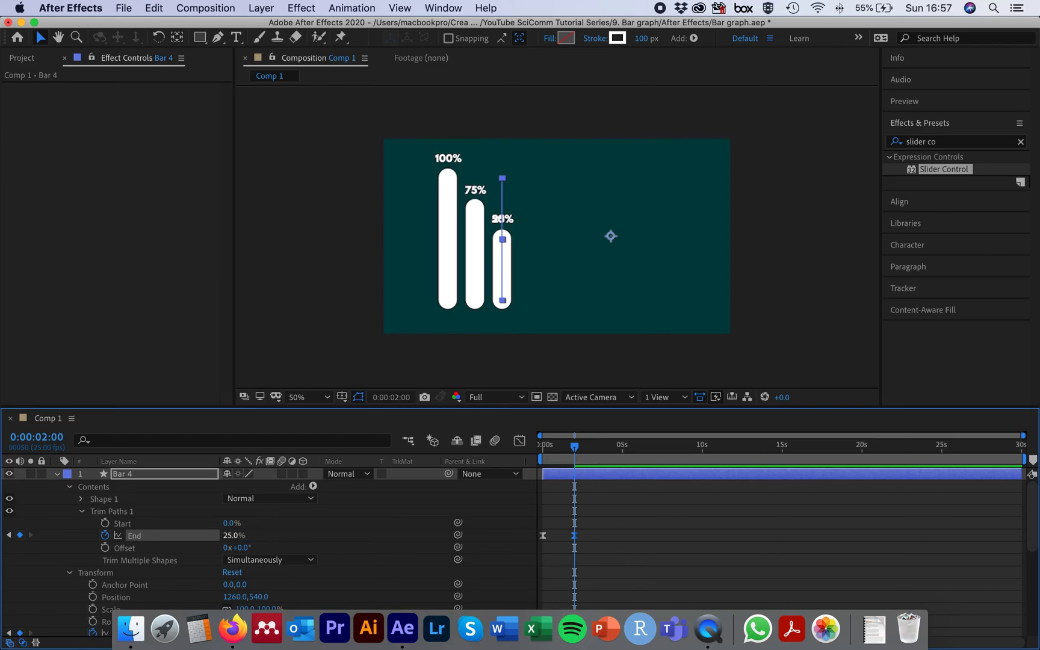
click(57, 473)
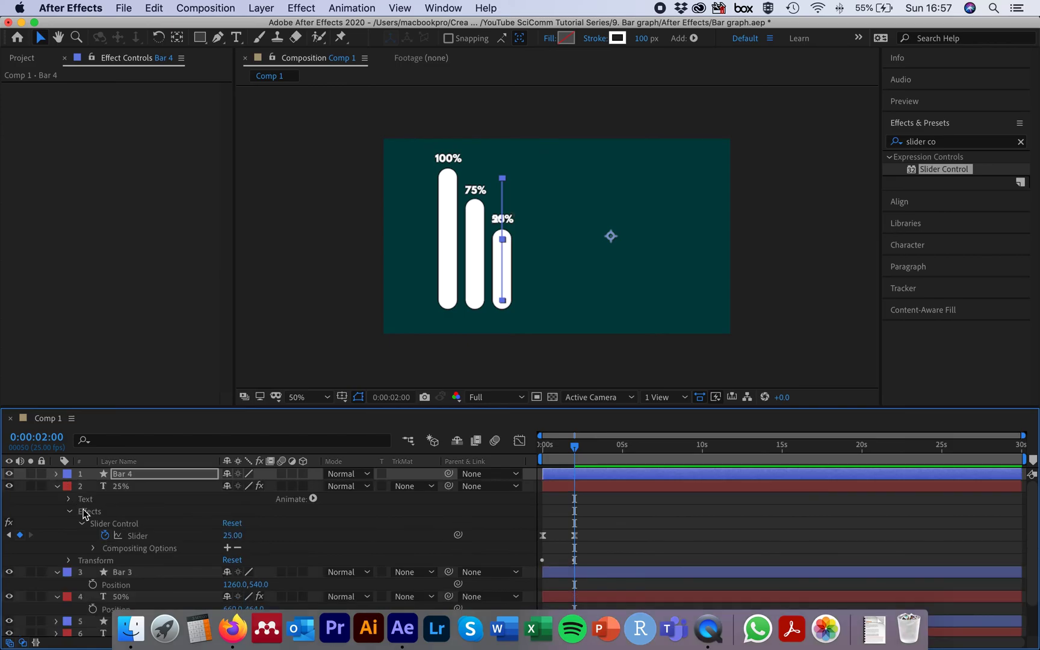
Offset the X position of both Bar 4 and the 25% layer by +150
click(123, 486)
key(p)
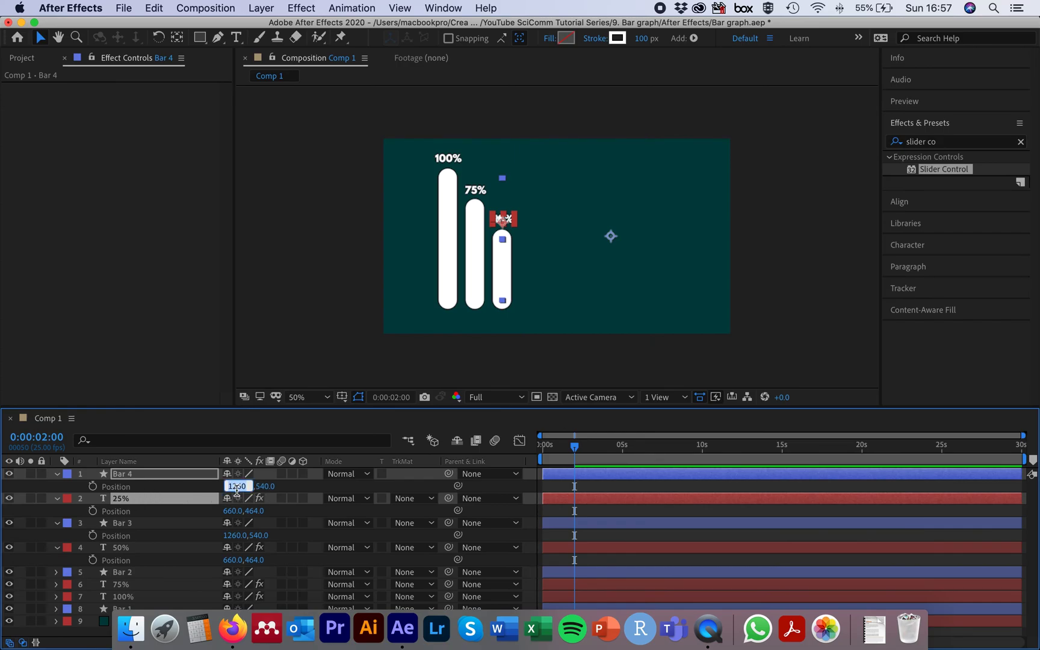
text(+150)
key(Return)
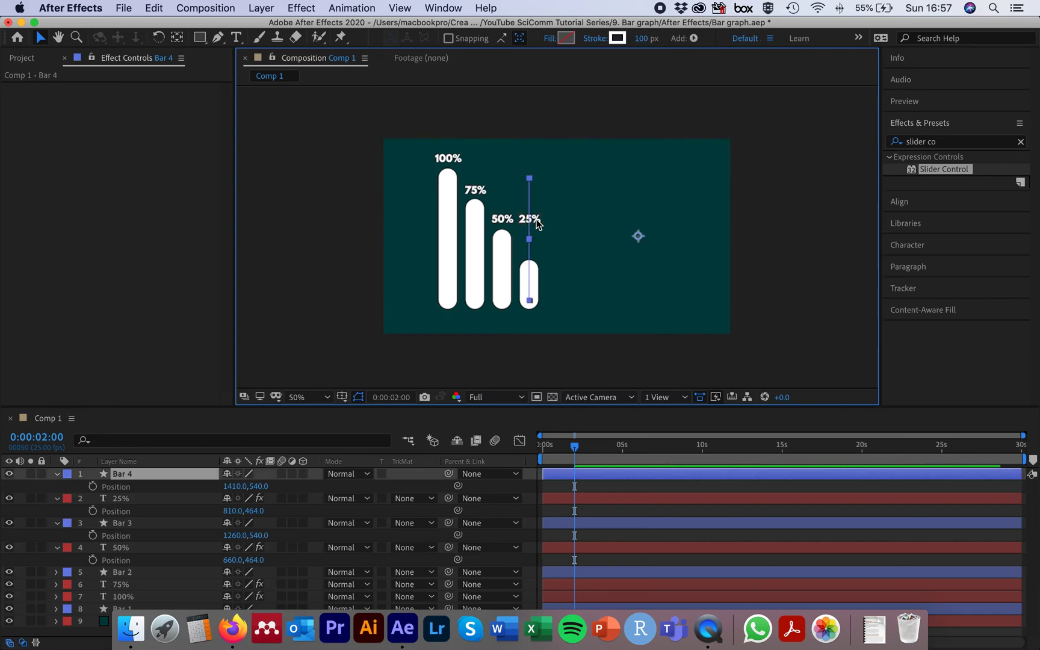
Move the 25% label straight down to about Y 644, just above the fourth bar
click(163, 499)
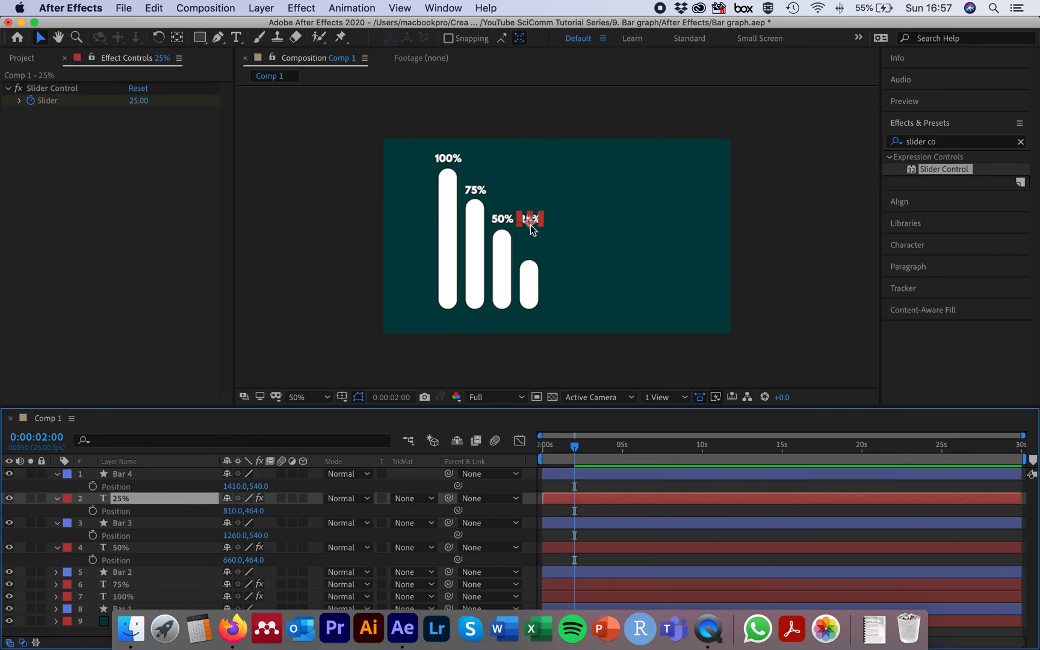
drag(536, 220, 534, 256)
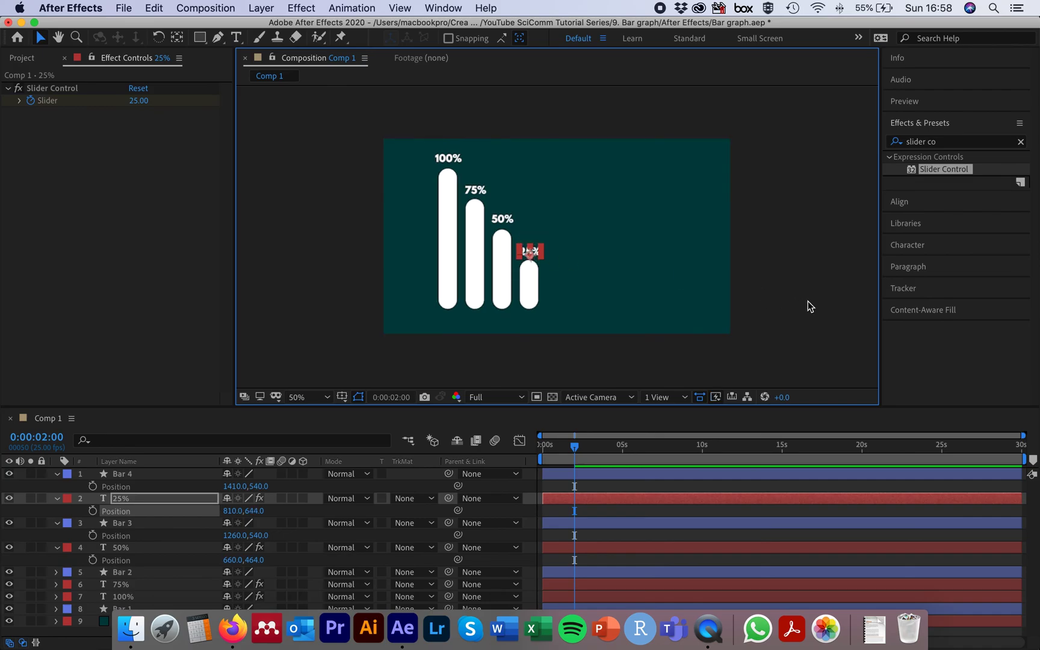
Preview the four-bar animation from the start of the composition
click(805, 355)
click(542, 446)
key(space)
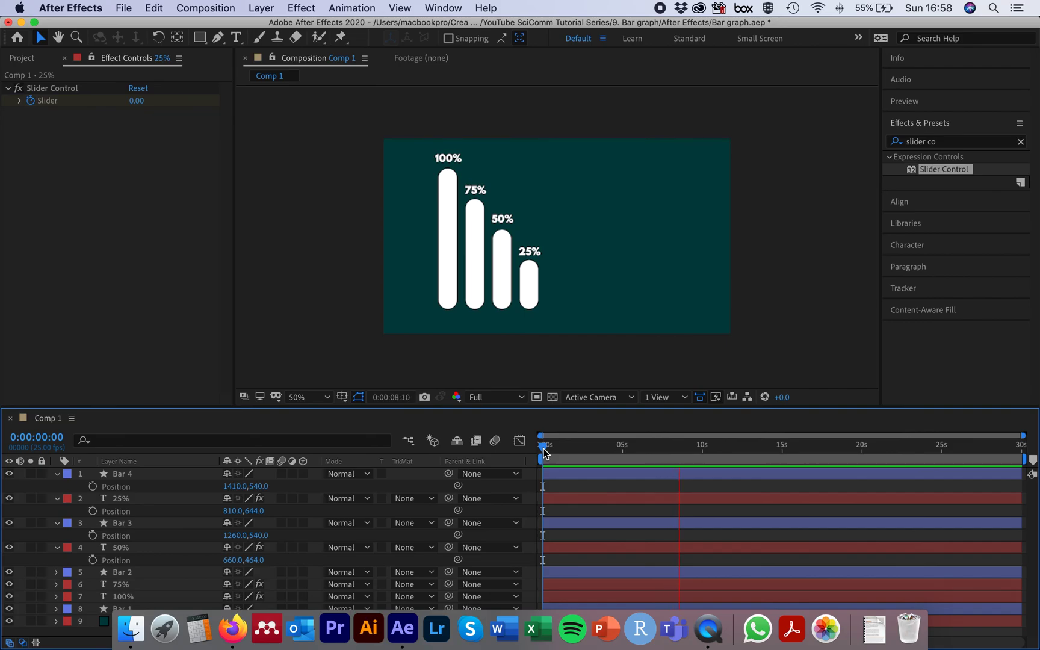
key(space)
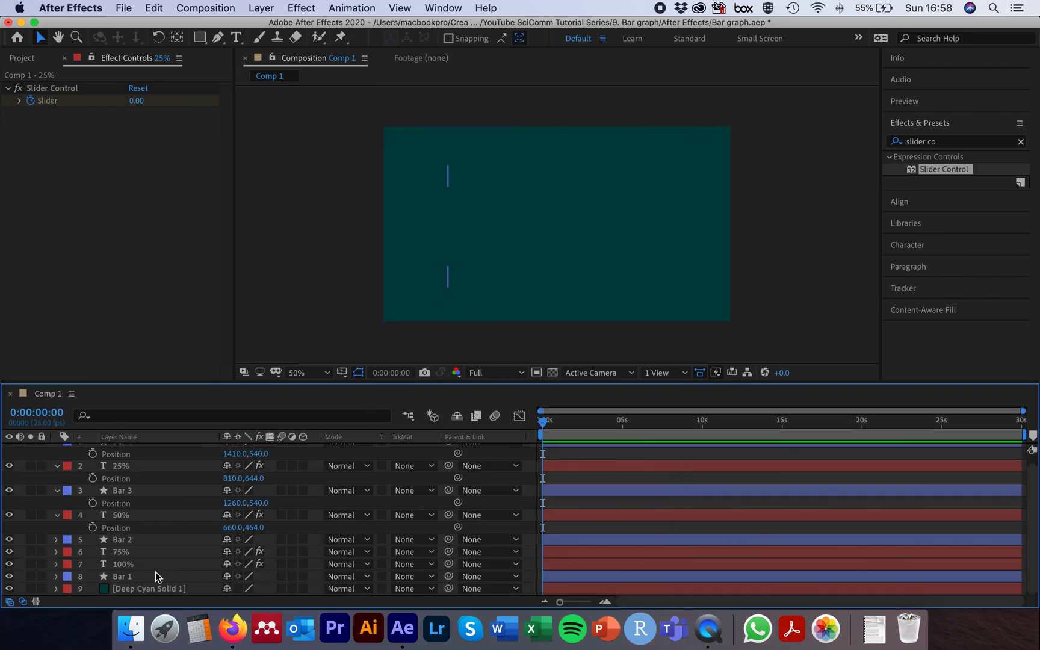
Reveal the keyframes of all four bar layers and their percentage labels, leaving out the background solid
click(153, 576)
shift+click(147, 446)
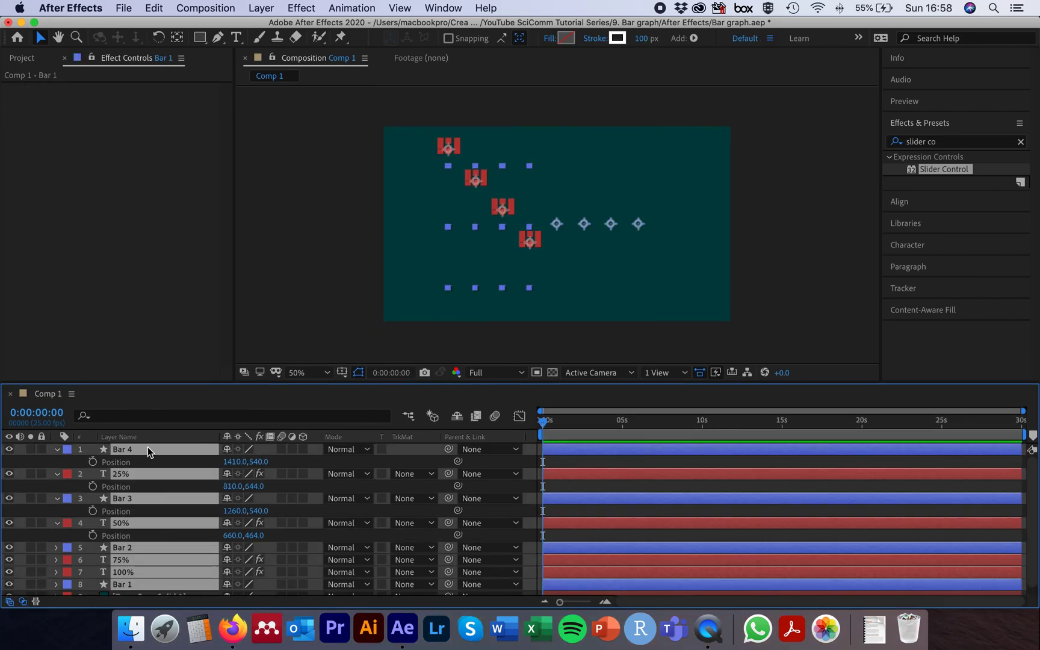
key(u)
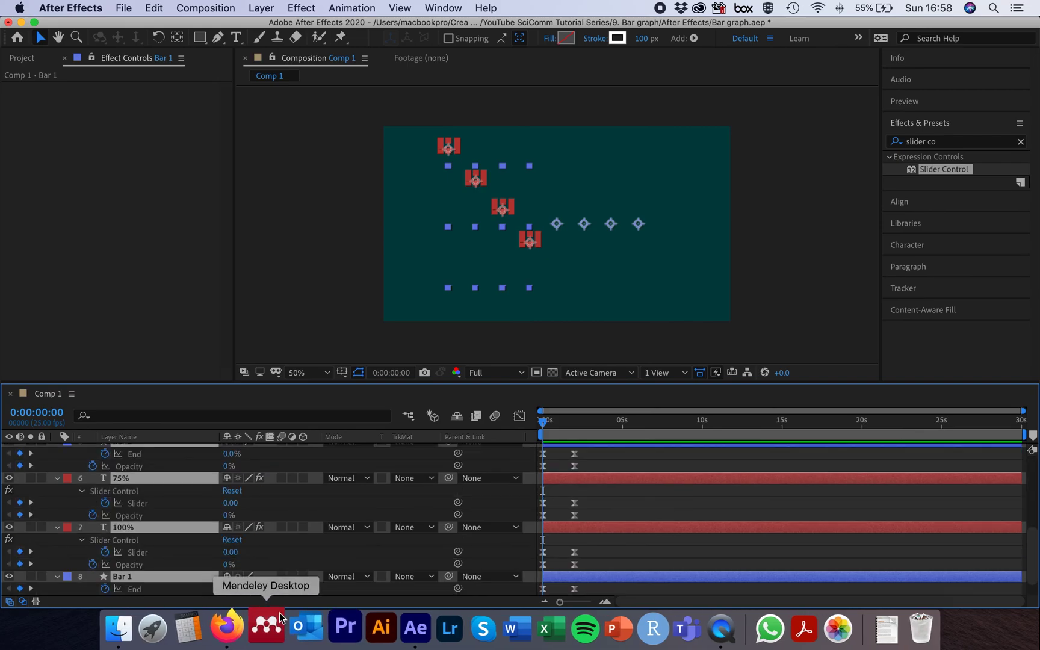
scroll(601, 521, down, 2)
scroll(601, 520, up, 2)
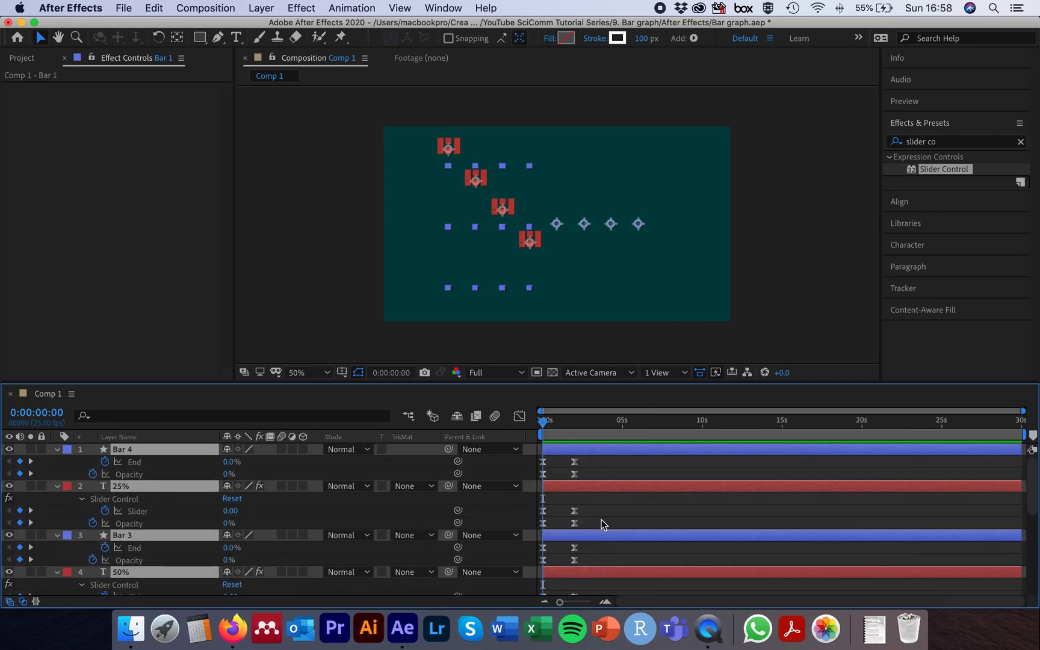
scroll(601, 519, down, 2)
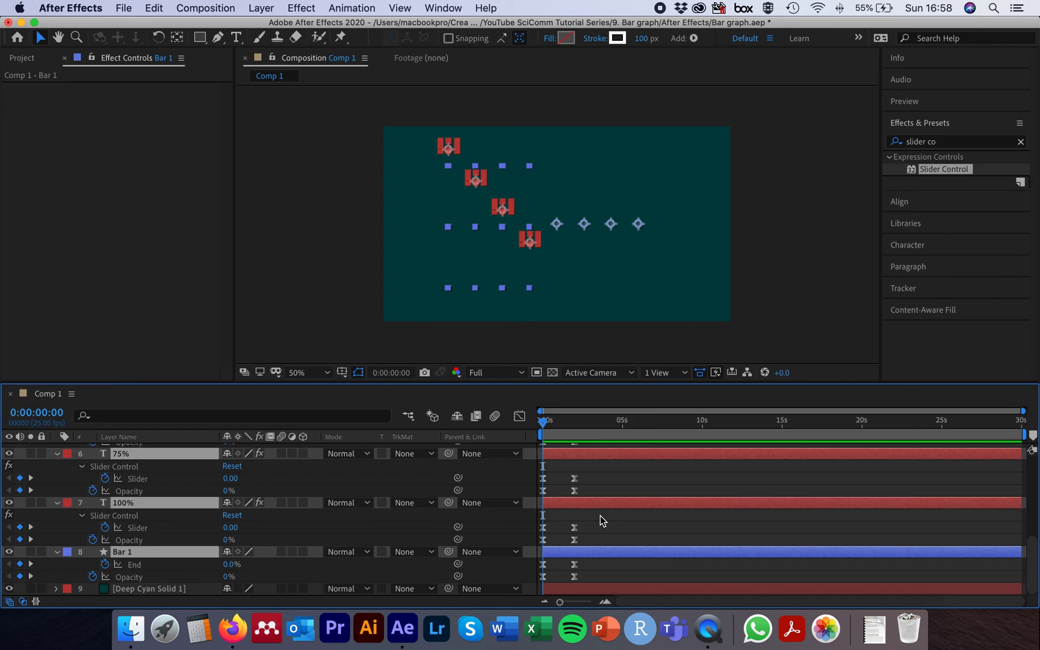
scroll(601, 515, up, 10)
scroll(601, 526, down, 10)
Shift all keyframes of Bars 2, 3 and 4 and the 75%, 50% and 25% labels to start at 0:00:01:00
click(40, 410)
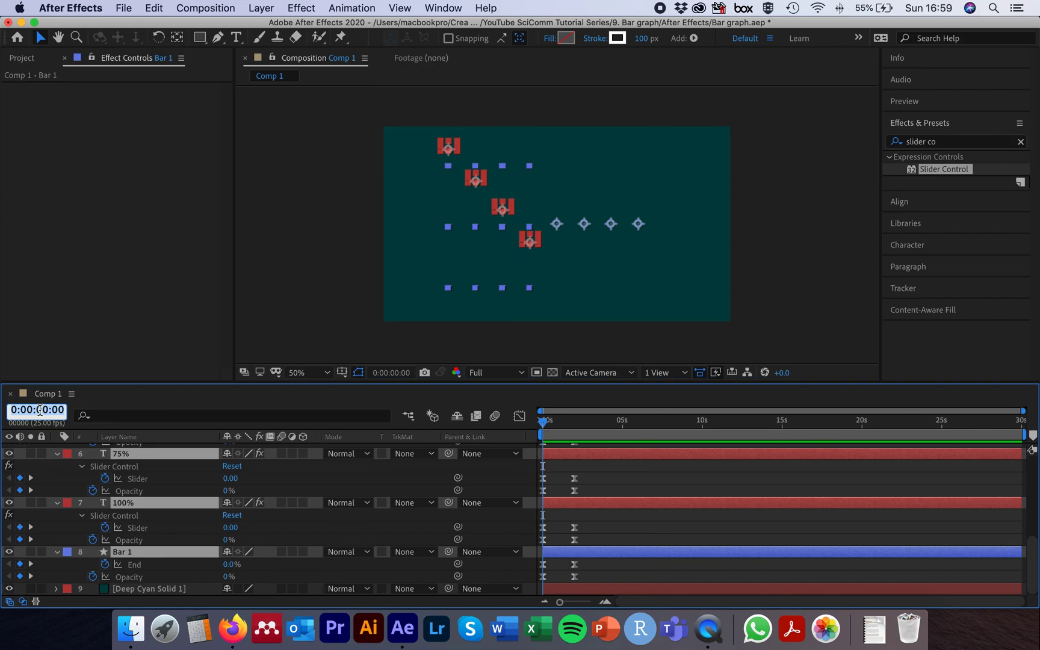
text(+25)
key(Return)
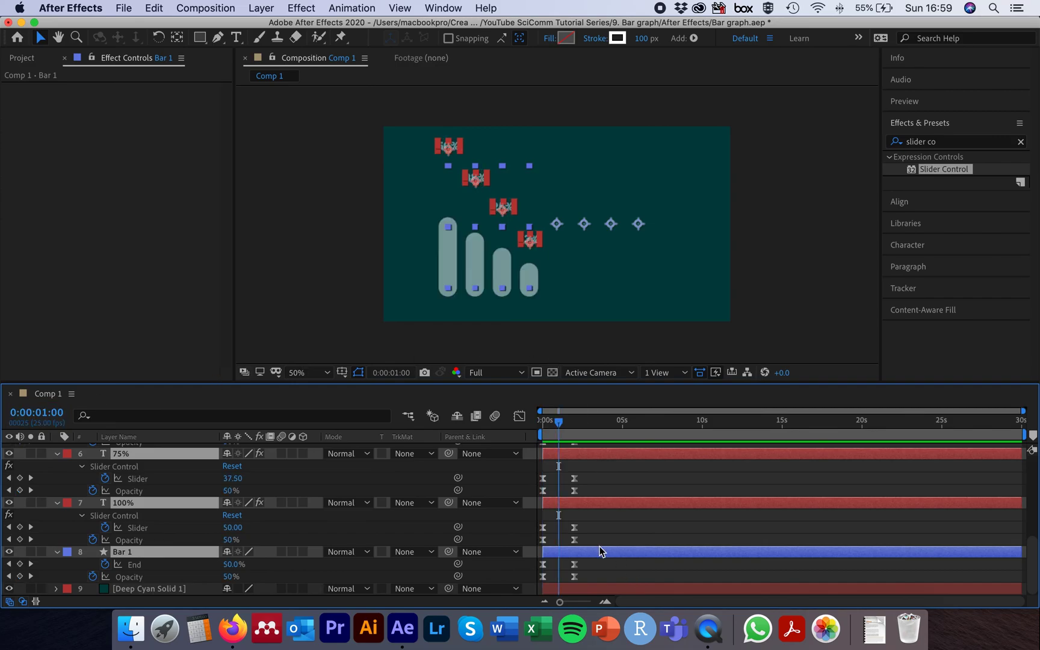
click(598, 537)
scroll(609, 529, up, 1)
drag(611, 517, 523, 369)
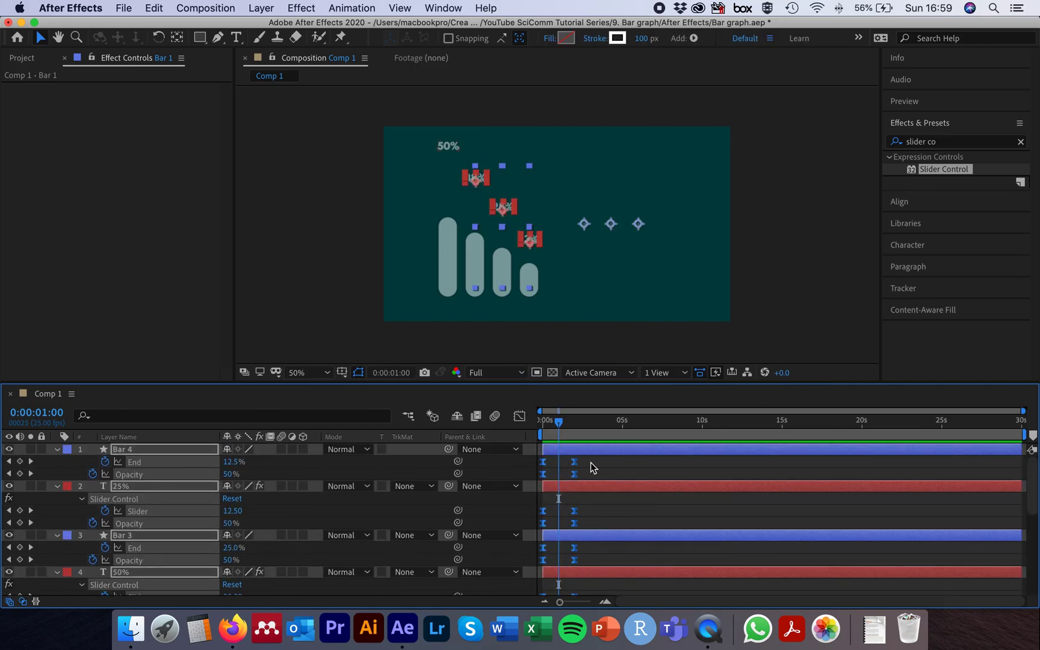
scroll(591, 471, down, 5)
drag(543, 536, 555, 539)
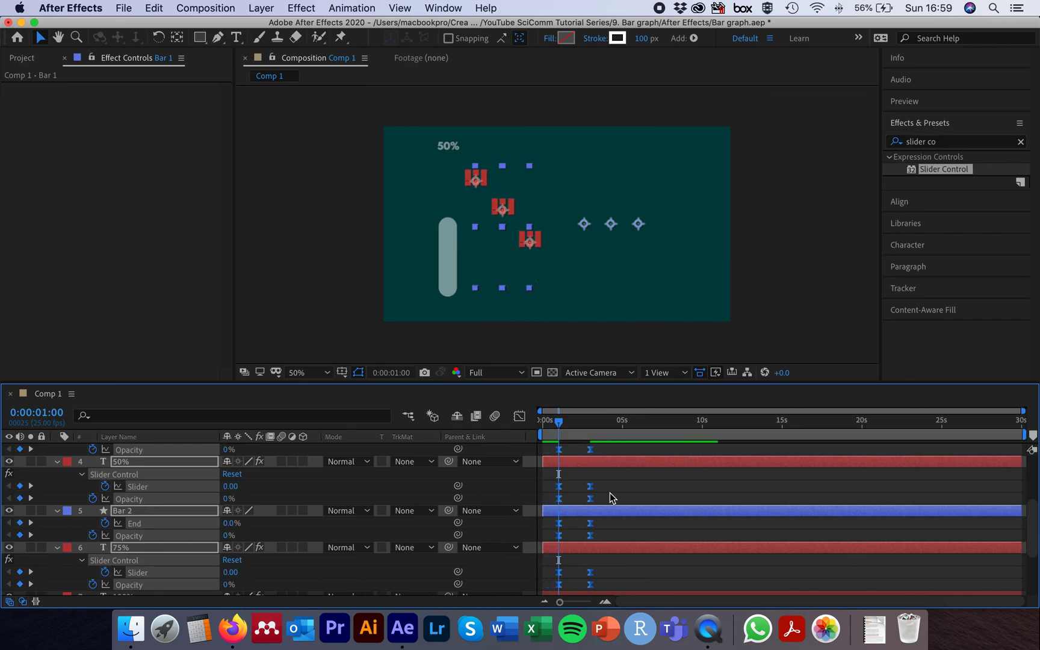
Shift all keyframes of Bars 3 and 4 and the 50% and 25% labels to start at 0:00:02:00
click(36, 413)
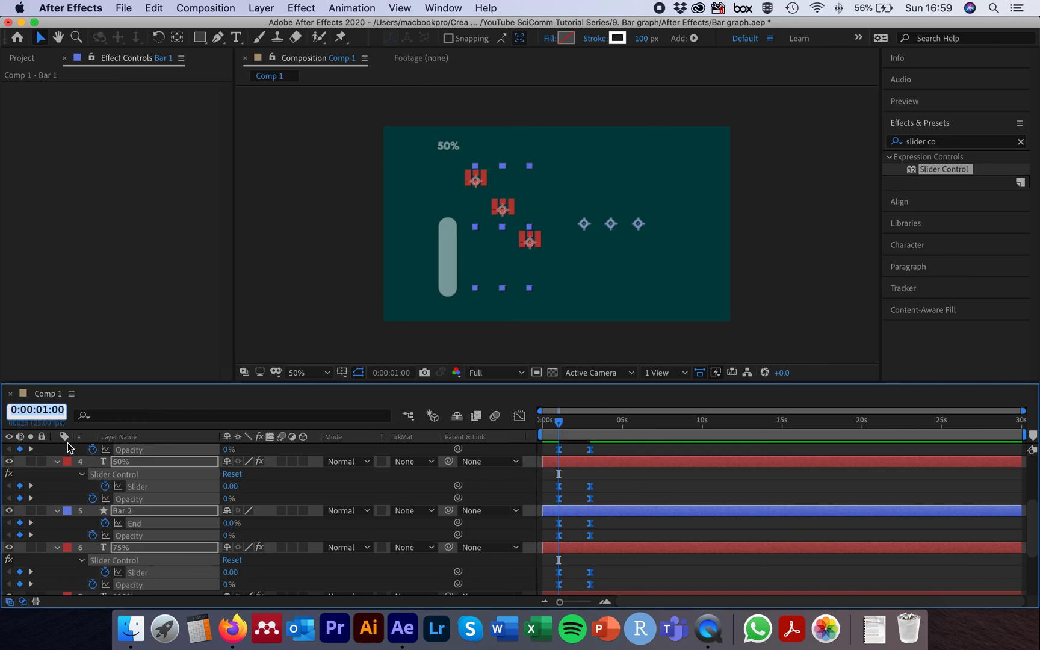
text(+)
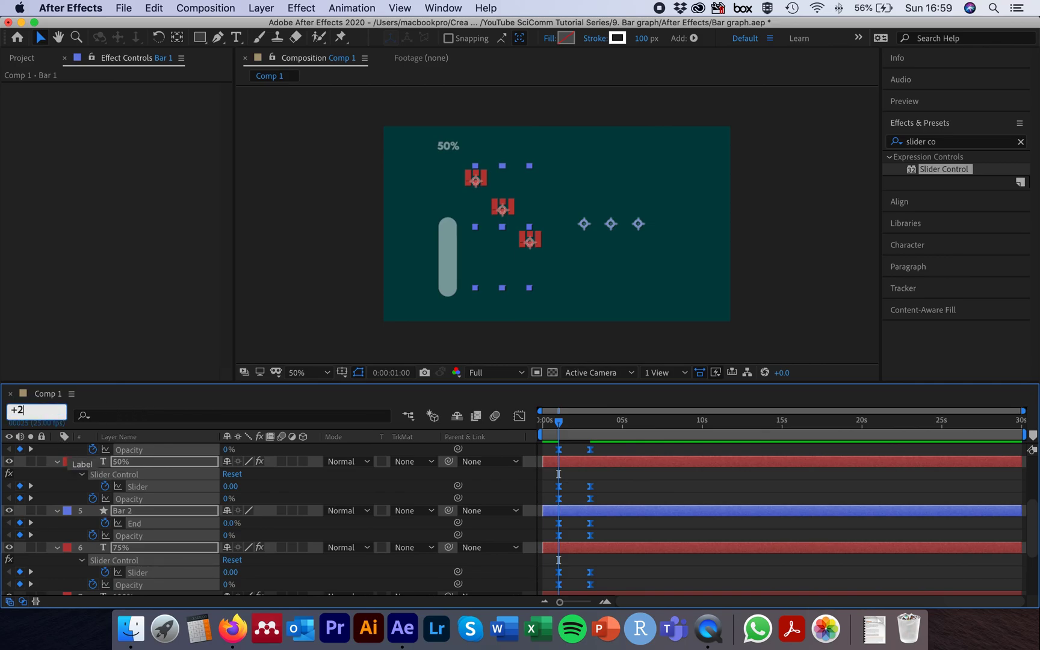
text(25)
key(Return)
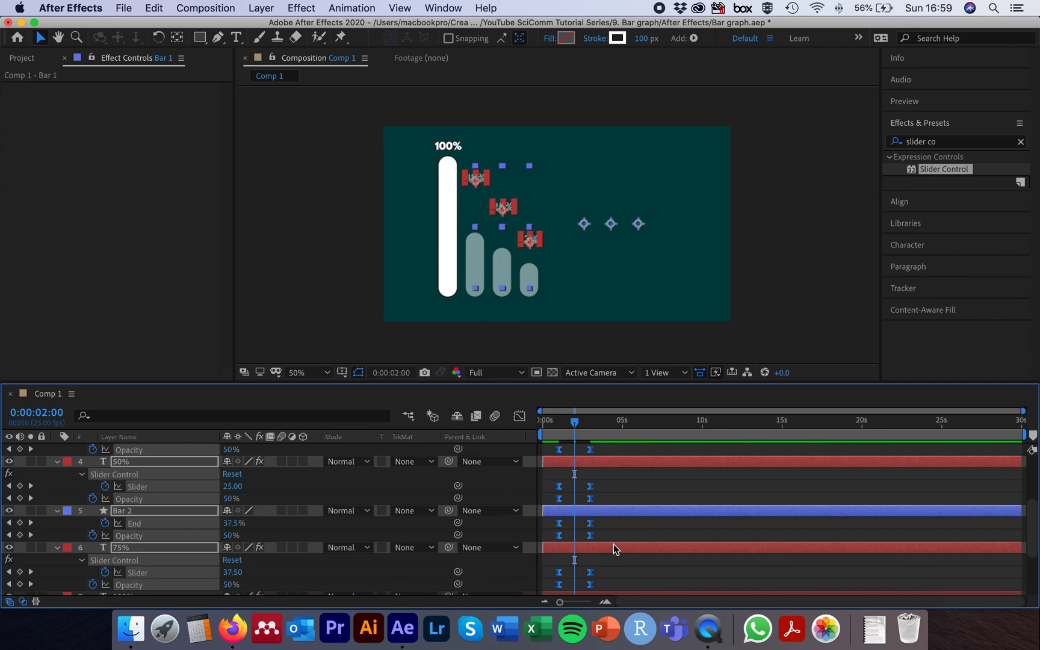
scroll(610, 518, up, 1)
click(614, 514)
drag(554, 509, 575, 476)
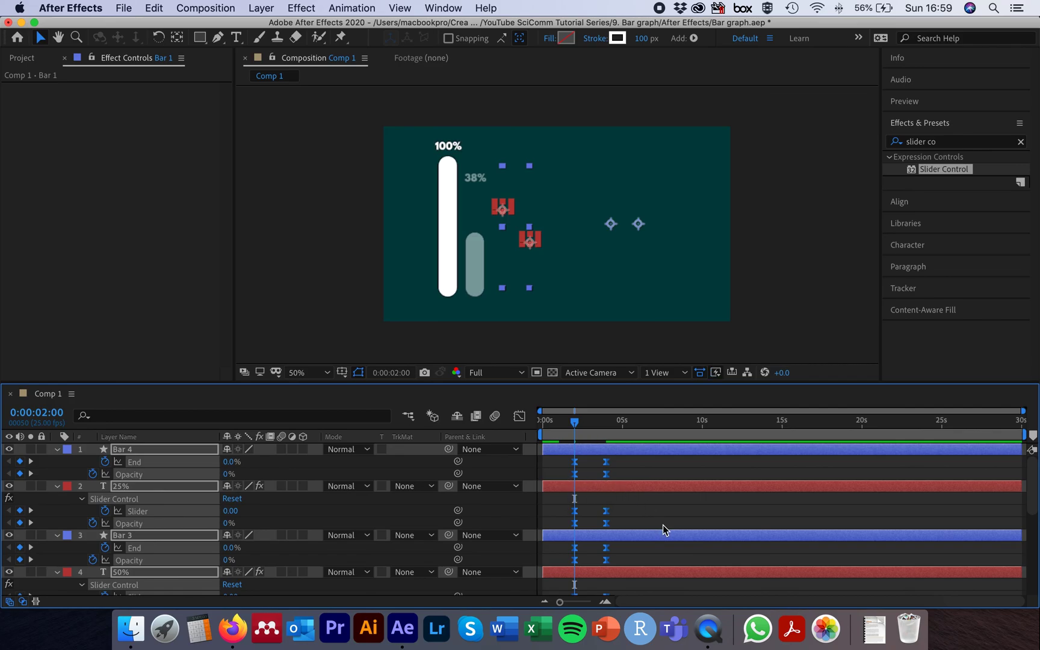
Shift all keyframes of Bar 4 and the 25% label to start at 0:00:03:00
click(683, 509)
click(40, 413)
text(+)
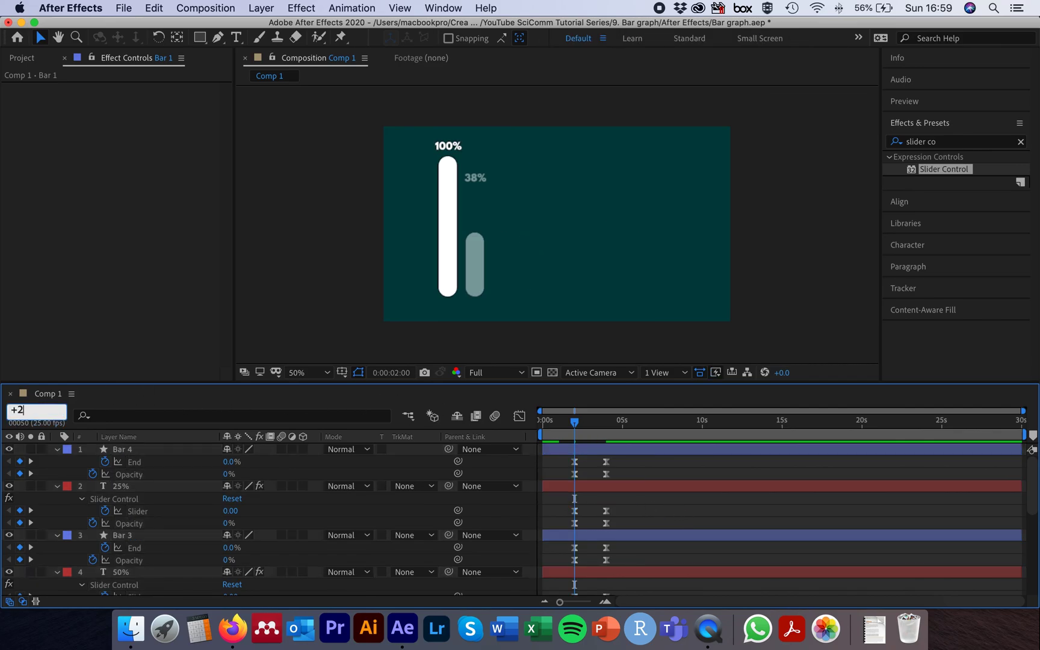
text(25)
key(Return)
drag(639, 523, 554, 442)
scroll(580, 516, down, 1)
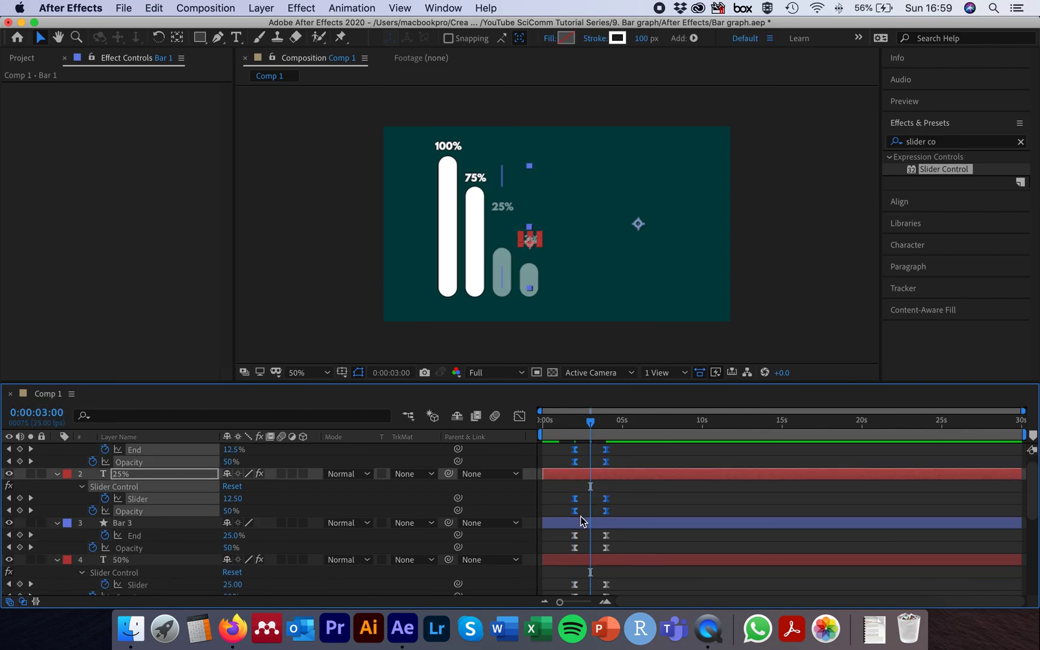
drag(575, 515, 590, 511)
Play the staggered bar graph animation from 0:00:00:00, and replay it from the beginning
drag(634, 440, 529, 423)
click(321, 267)
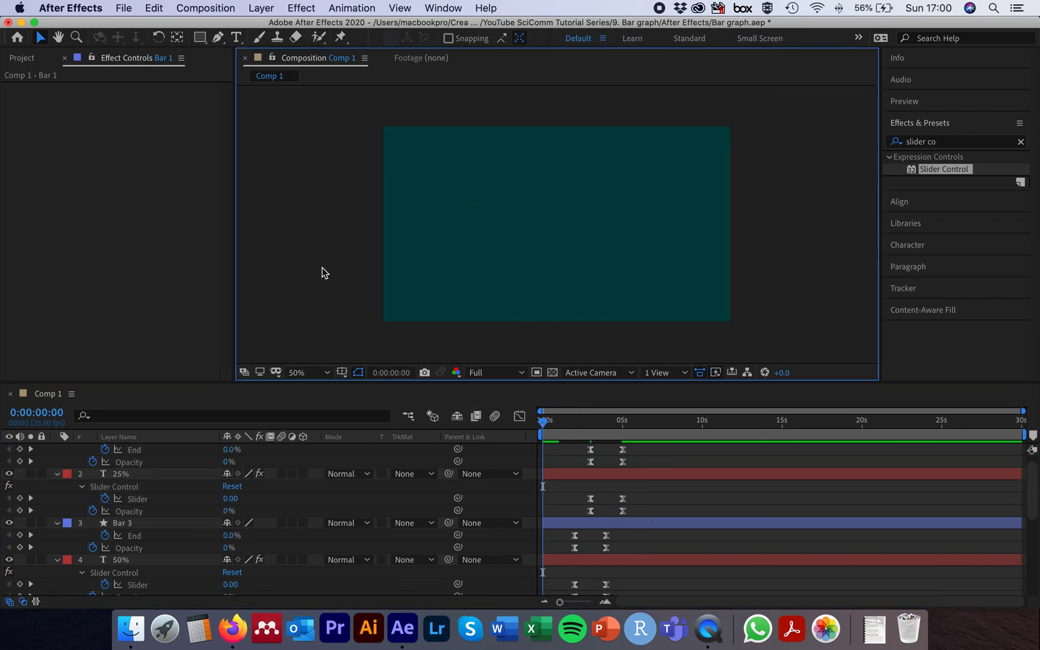
key(space)
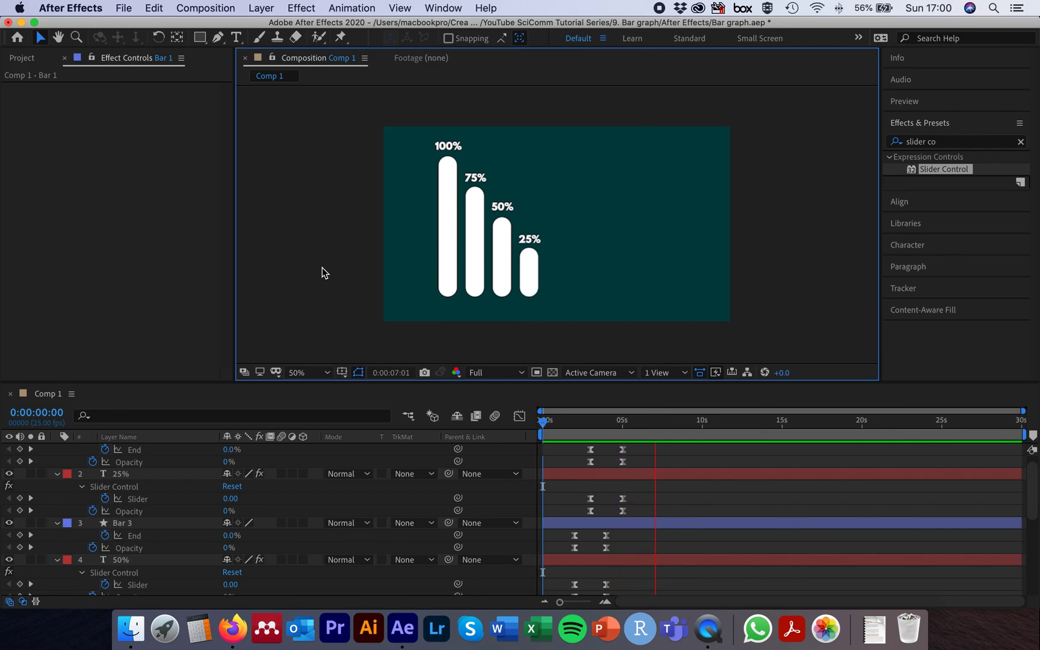
click(542, 428)
key(space)
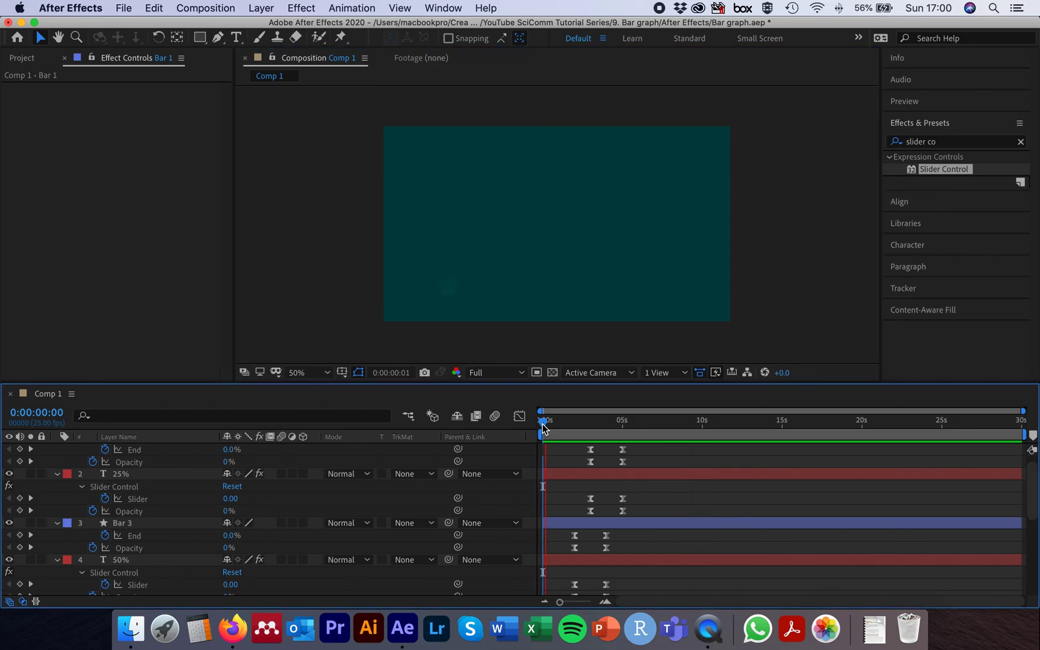